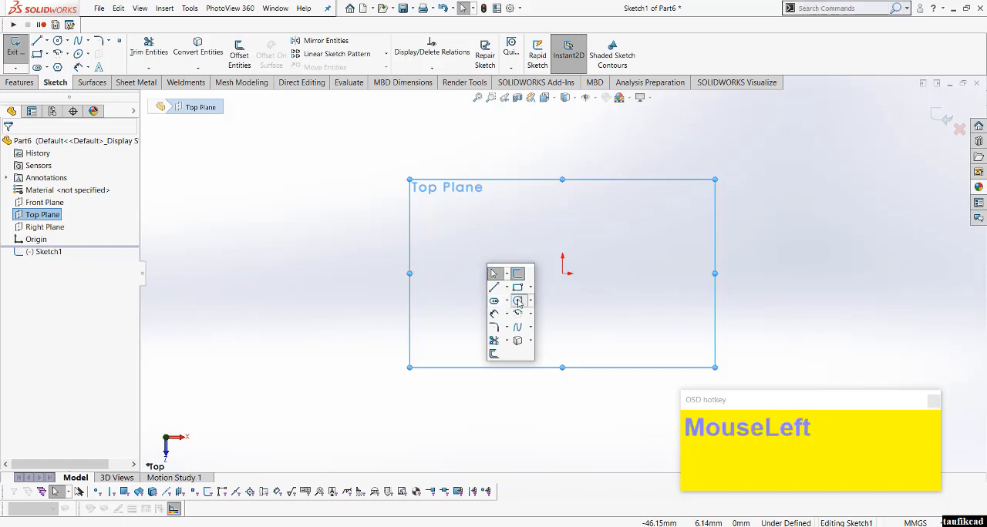
Step: Sketch a circle of about 37.5 mm radius centred on the origin and a smaller circle to its right, level with the origin
drag(562, 273, 614, 310)
scroll(661, 275, down, 3)
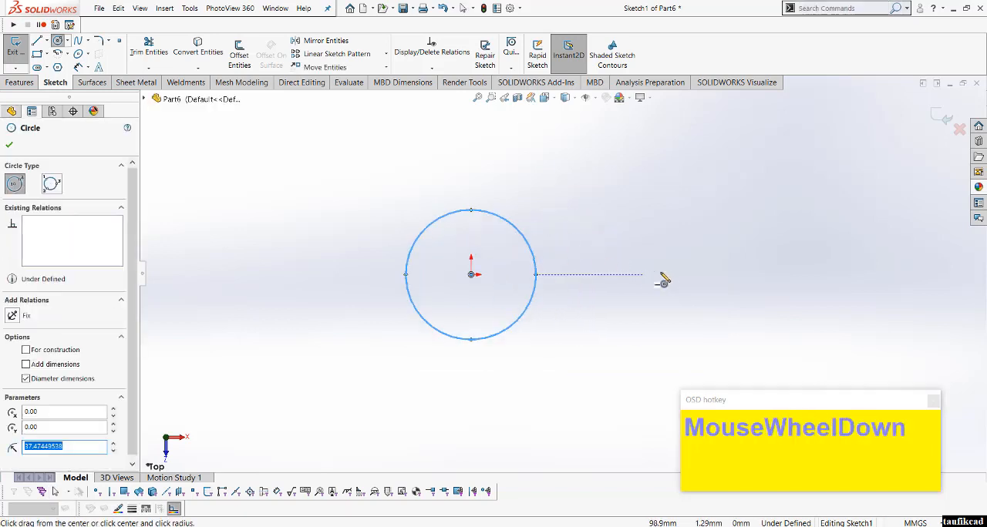
click(713, 282)
drag(712, 280, 712, 326)
right_click(634, 260)
click(657, 267)
Step: Dimension the diameter of the circle at the origin to 50 mm
key(s)
click(591, 299)
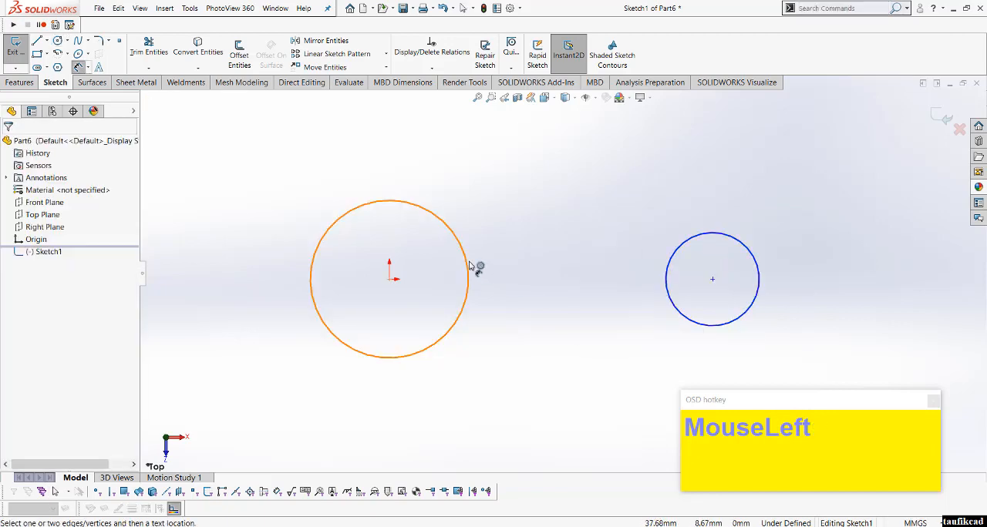
click(467, 264)
click(499, 248)
text(50)
key(Return)
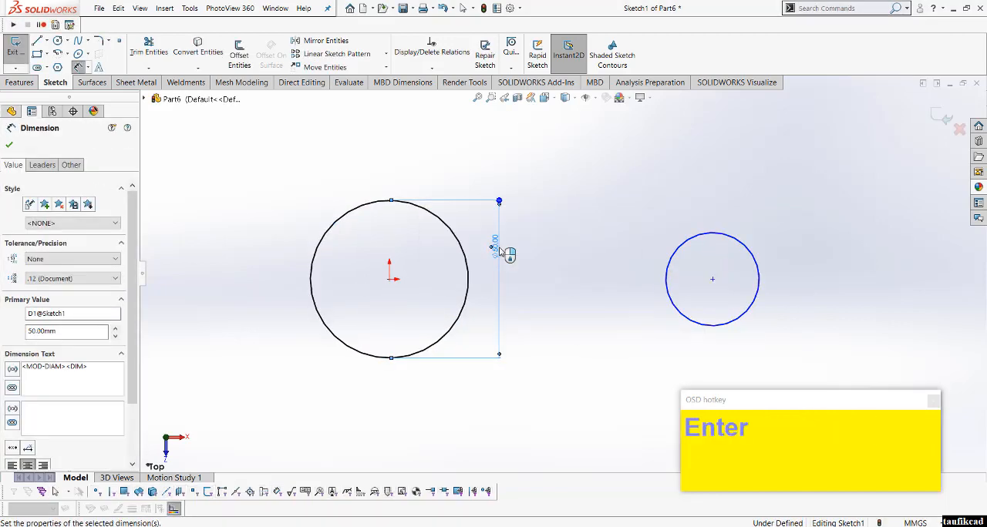
Step: Dimension the diameter of the smaller circle on the right to 30 mm
click(705, 236)
click(722, 215)
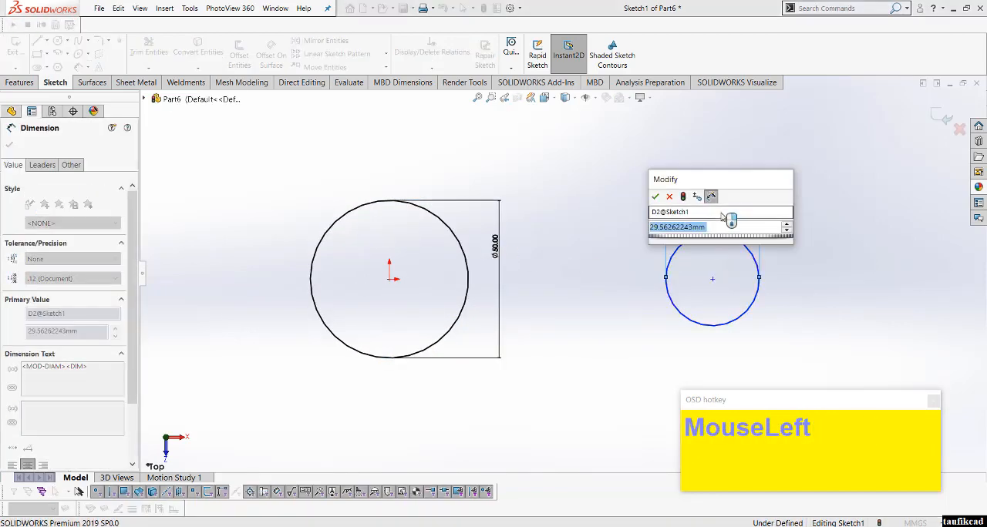
text(2)
key(BackSpace)
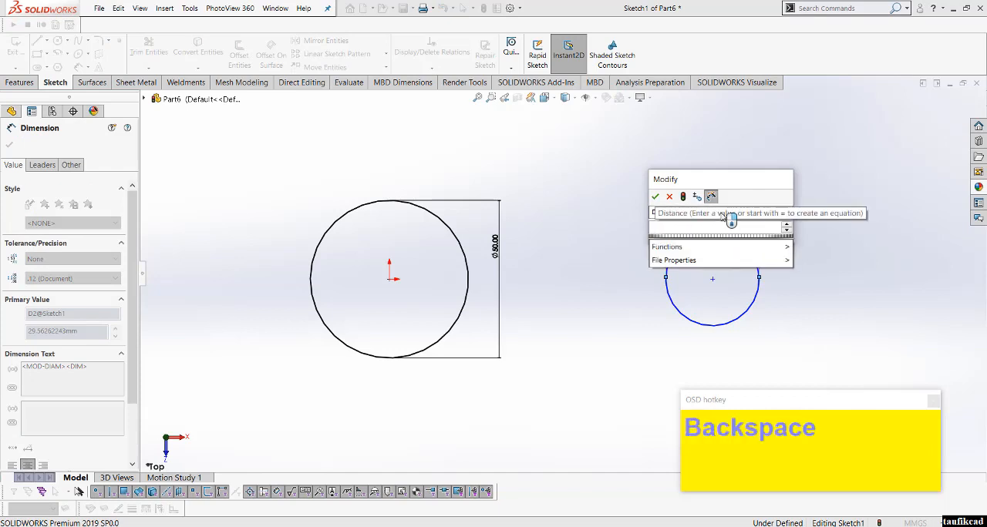
text(30)
key(Return)
click(612, 275)
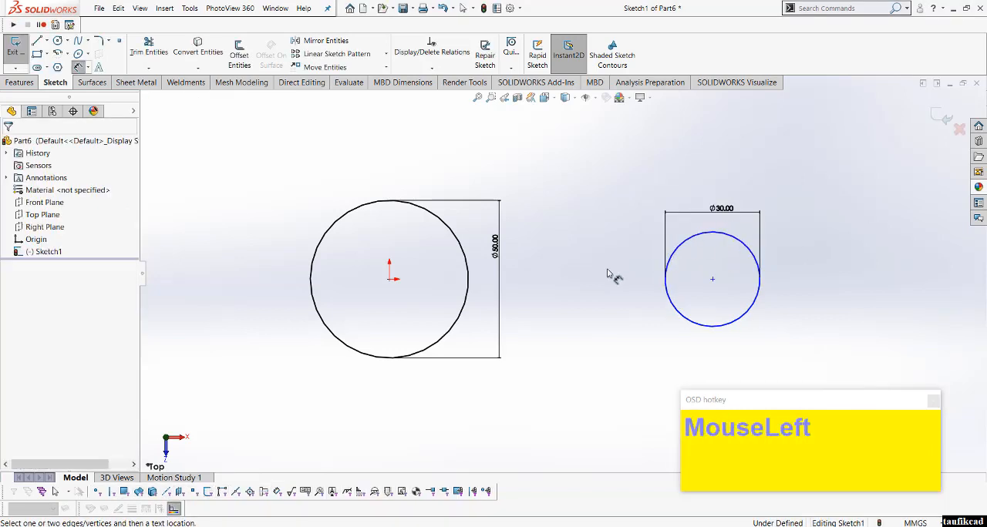
right_click(562, 262)
click(588, 294)
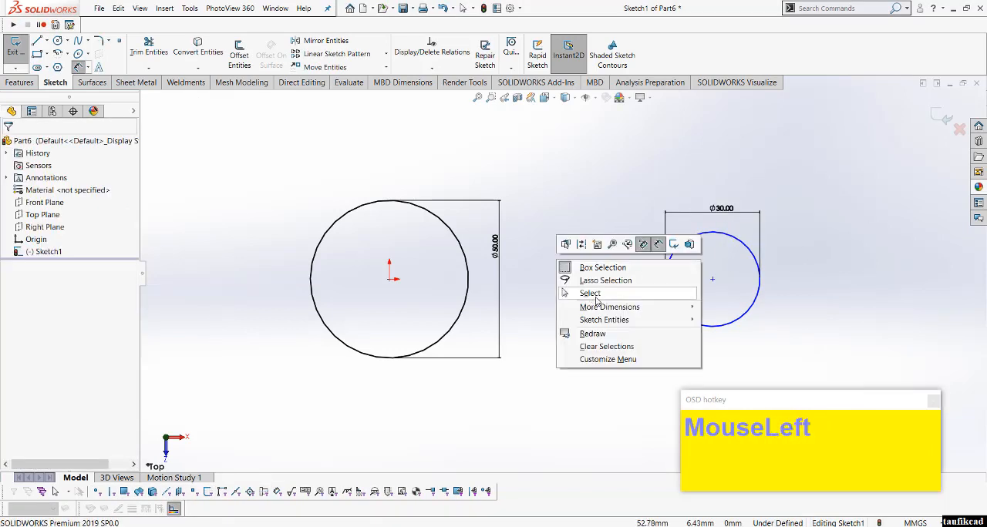
Step: Add a horizontal relation between the small circle's centre and the origin
click(712, 279)
ctrl+click(391, 279)
right_click(591, 280)
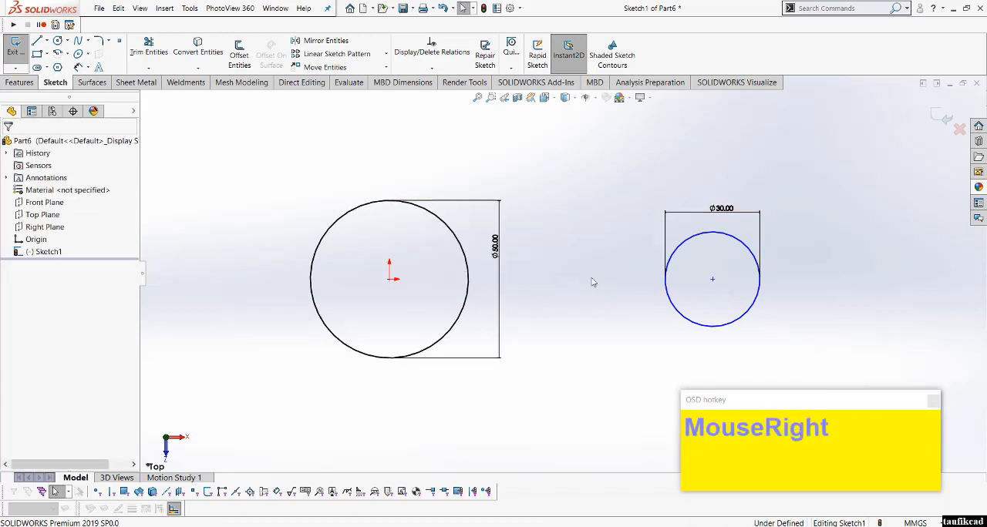
Step: Dimension the horizontal distance between the centres of the two circles to 125 mm
click(688, 265)
click(712, 279)
click(389, 279)
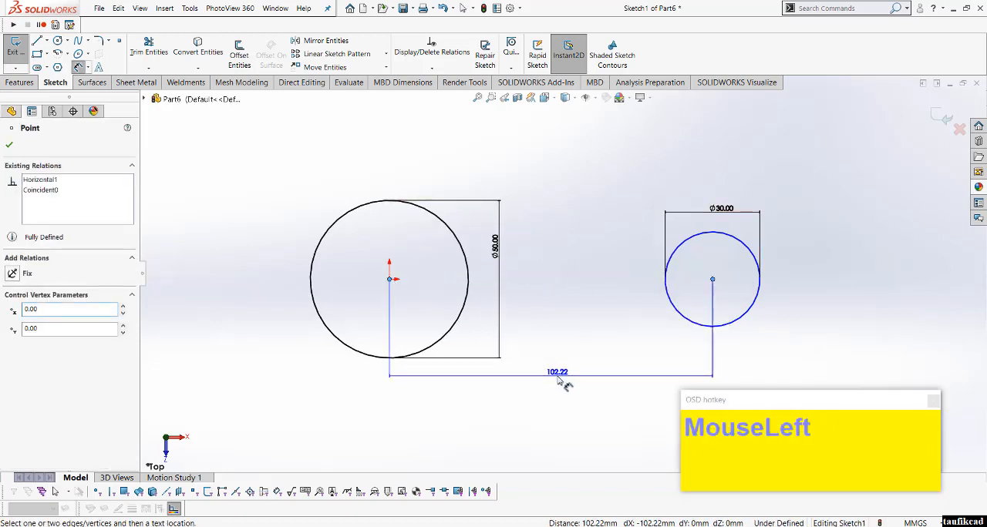
click(560, 380)
text(125)
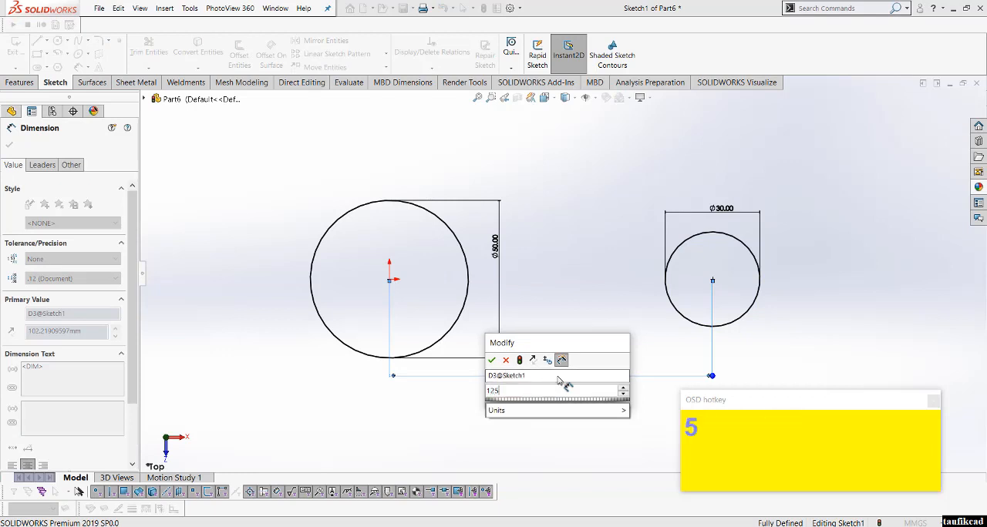
key(Return)
Step: Draw a line about 96 mm long from the upper part of the large circle to the upper part of the small circle
scroll(669, 308, down, 1)
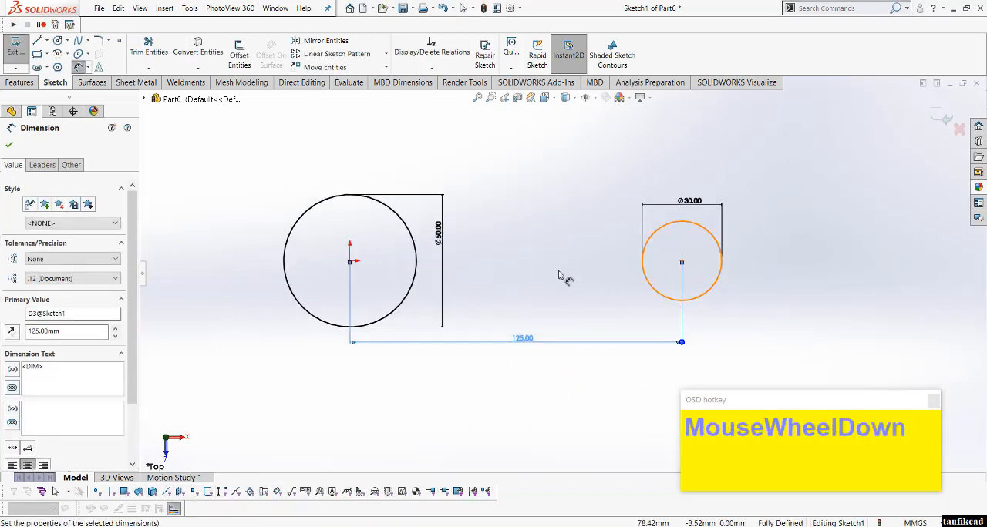
key(l)
drag(402, 221, 657, 229)
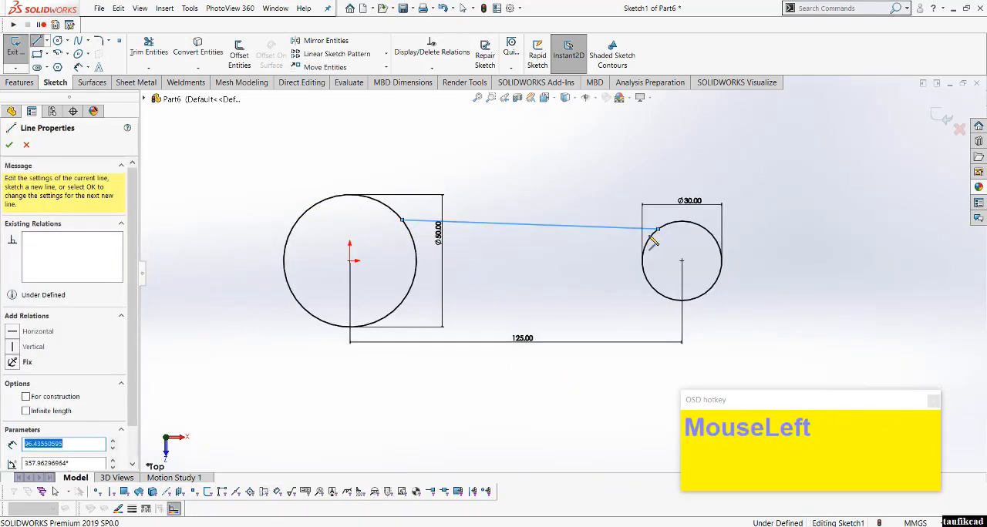
right_click(651, 242)
click(578, 265)
click(668, 228)
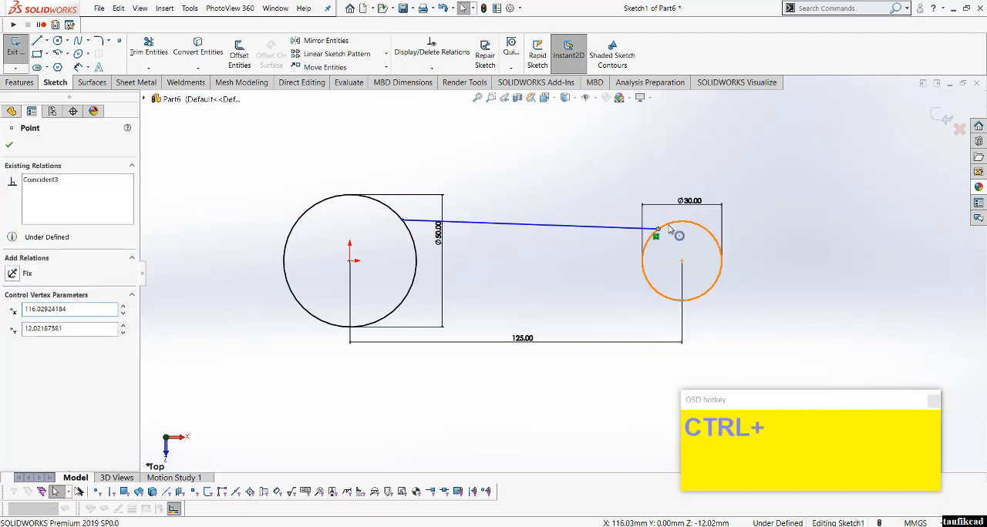
ctrl+click(670, 229)
click(774, 193)
click(594, 208)
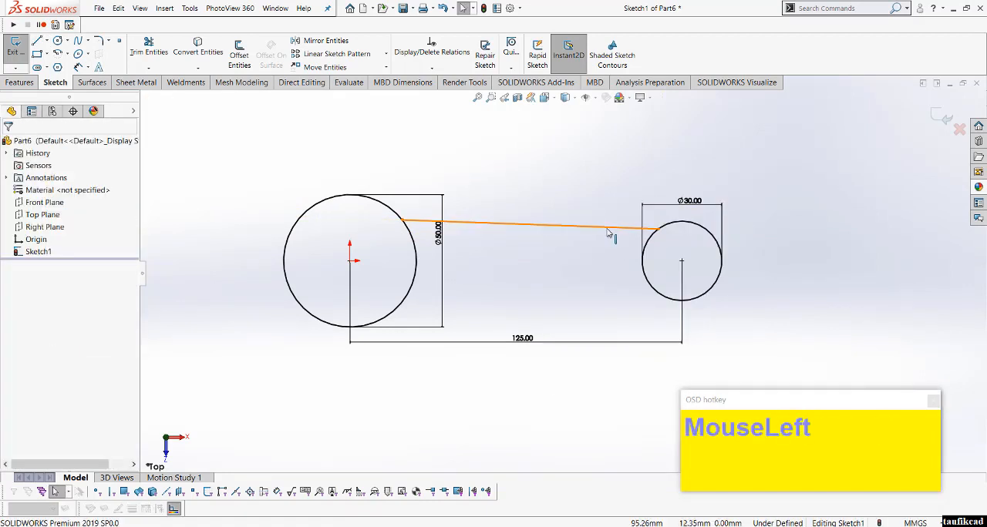
Step: Make the upper connecting line tangent to both the 30 mm circle and the 50 mm circle
click(607, 230)
ctrl+click(689, 221)
click(781, 192)
click(569, 195)
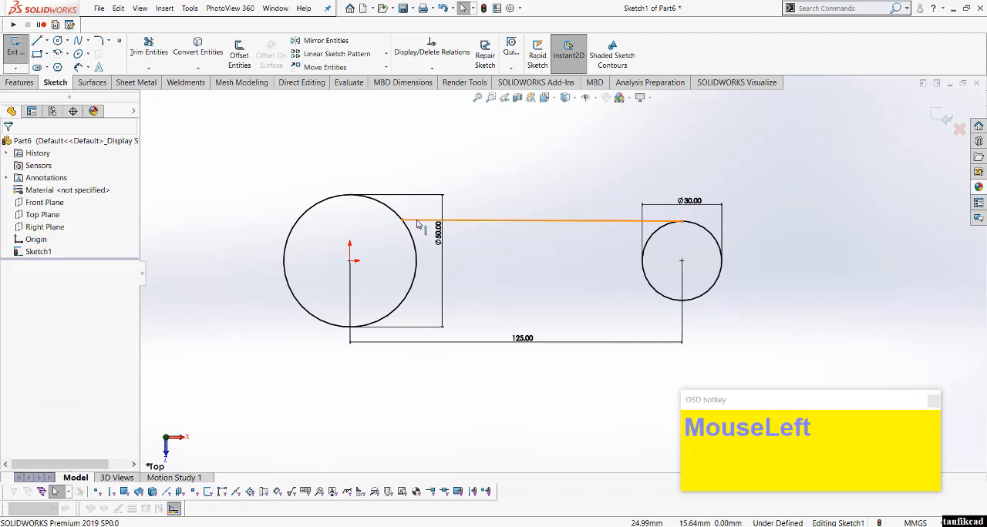
click(417, 221)
ctrl+click(393, 210)
click(435, 163)
click(509, 263)
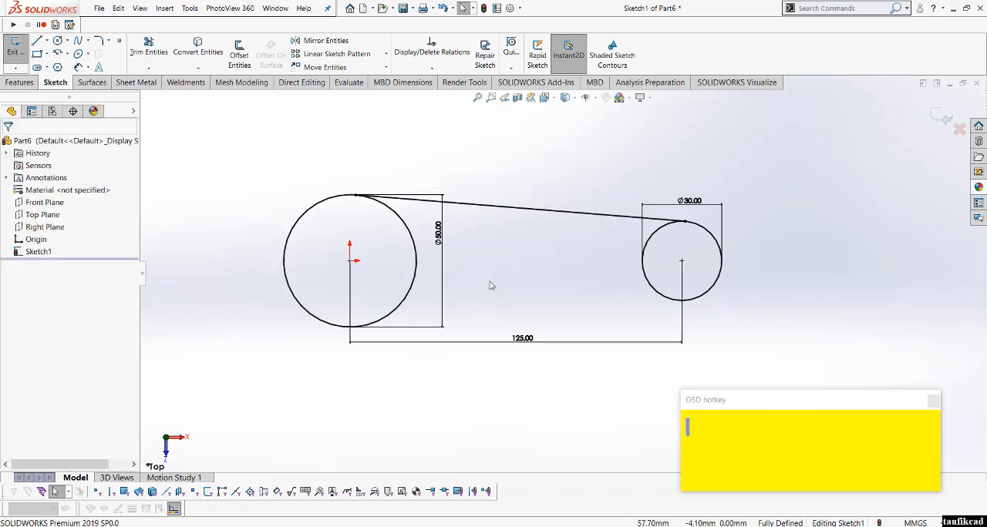
Step: Draw a second connecting line tangent to the undersides of the large and small circles
key(l)
click(355, 327)
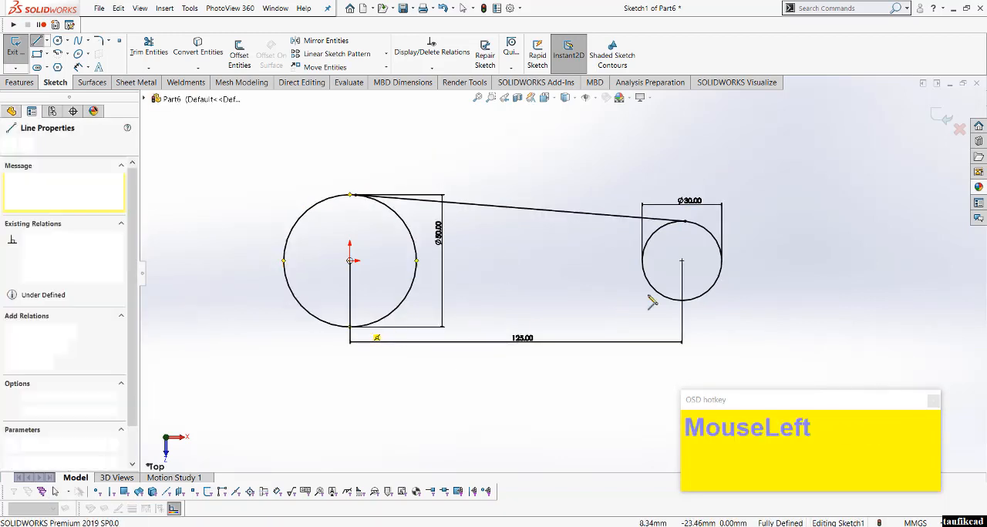
right_click(662, 298)
click(687, 300)
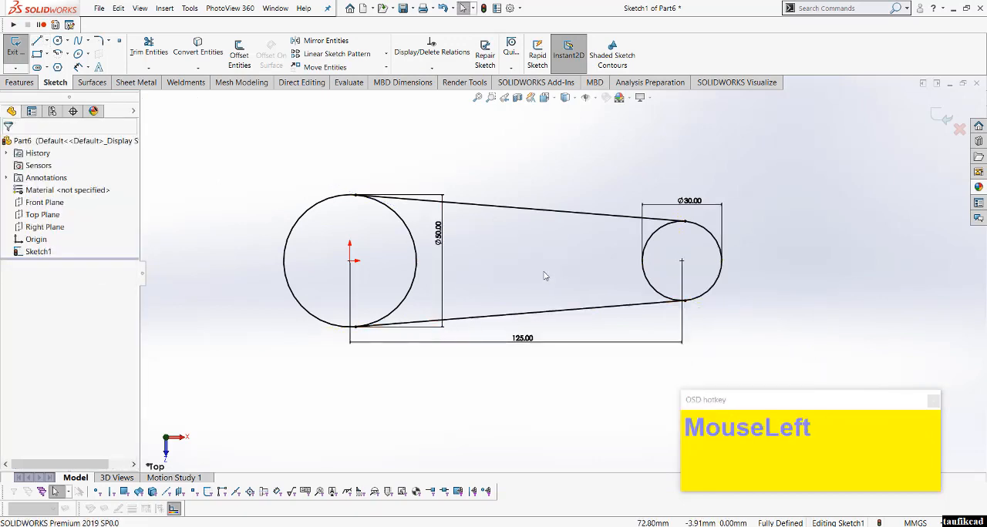
Step: Sketch concentric inner circles about 26 mm in diameter inside the large circle and about 15 mm inside the small circle
scroll(370, 264, down, 3)
click(359, 264)
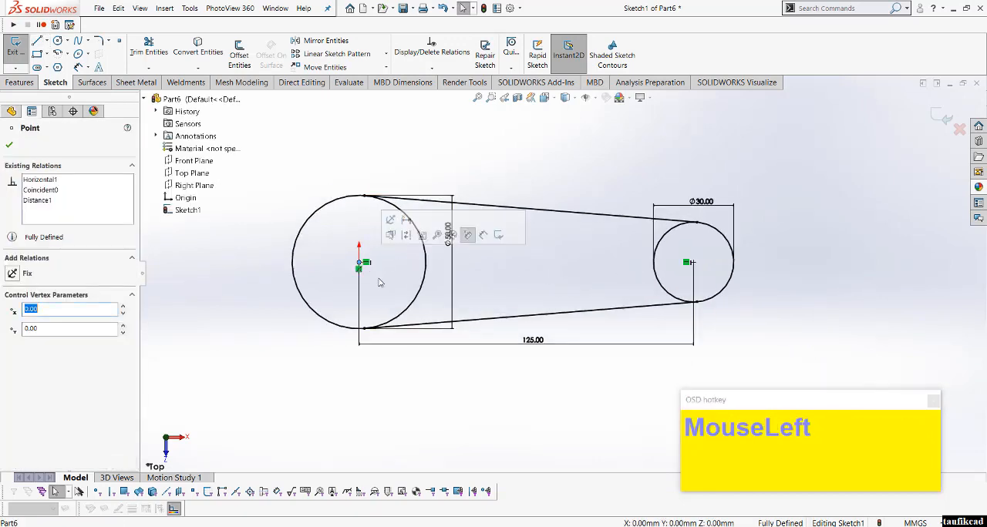
key(c)
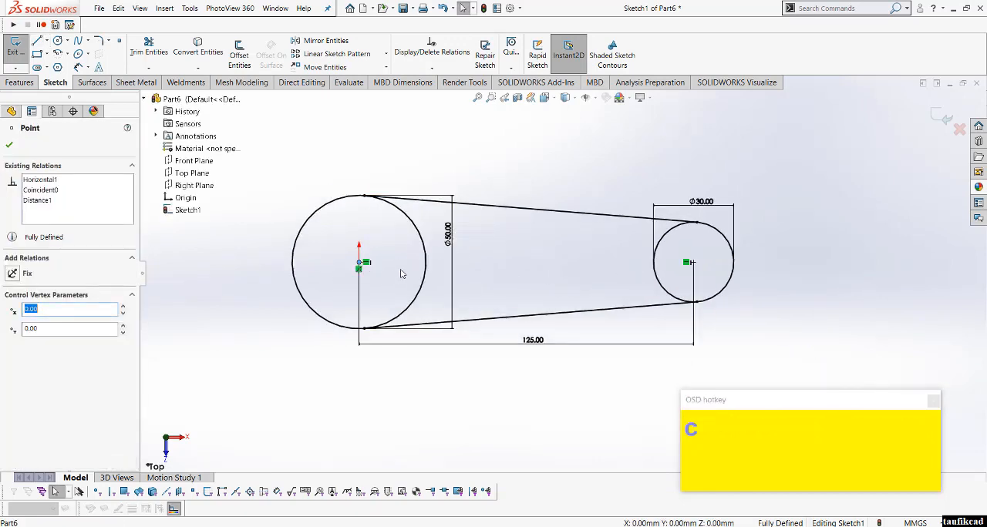
key(s)
click(411, 306)
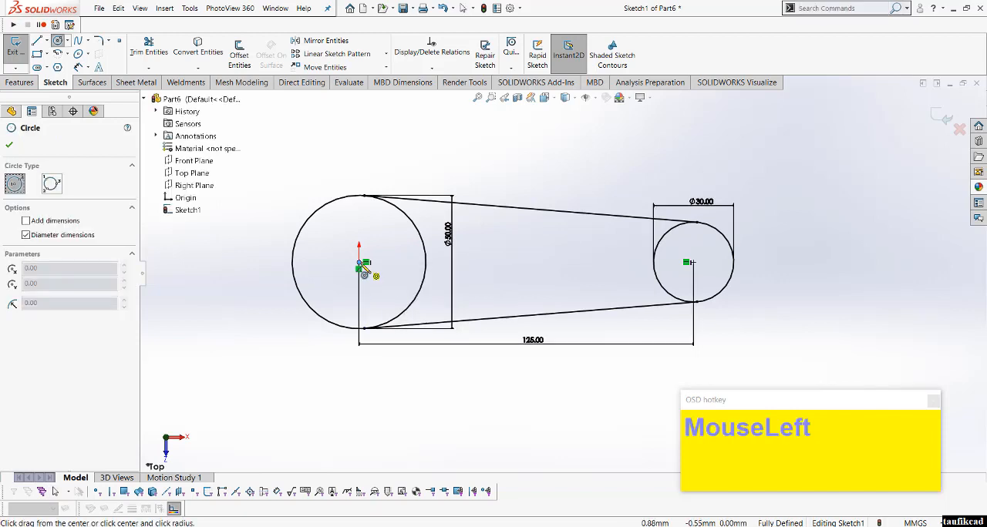
click(359, 263)
click(384, 288)
click(693, 262)
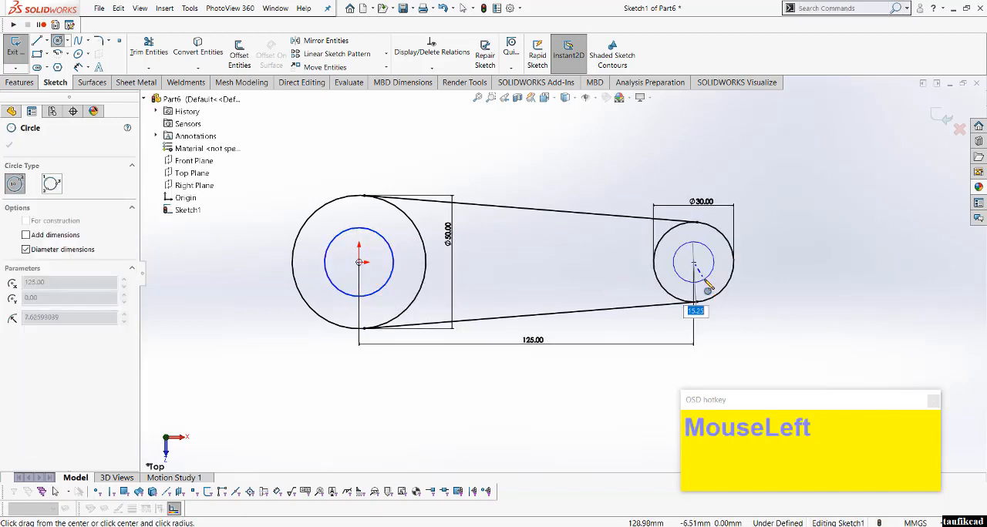
Step: Dimension the diameter of the inner circle at the origin to 40 mm
right_click(710, 270)
click(596, 271)
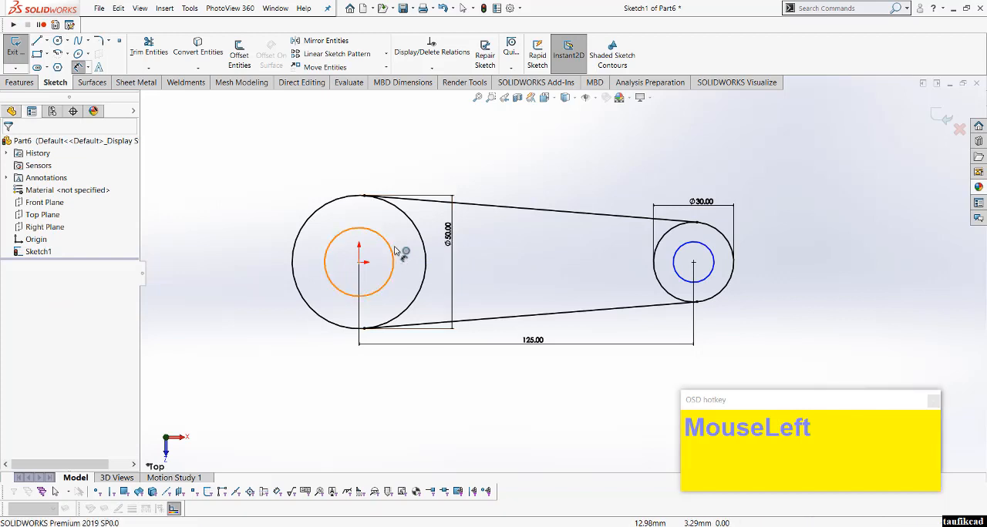
drag(394, 255, 399, 248)
text(40)
key(Return)
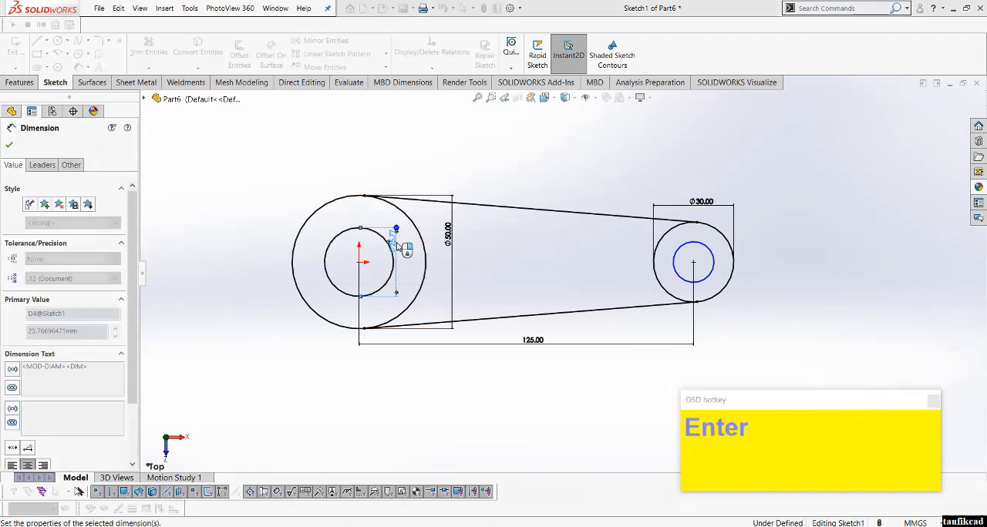
Step: Dimension the diameter of the inner circle inside the 30 mm circle to 20 mm
click(664, 263)
click(678, 274)
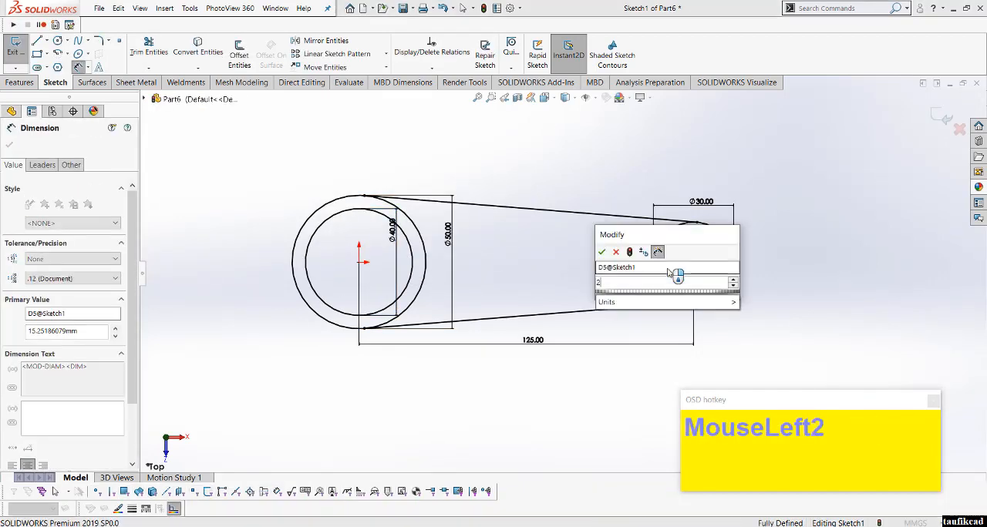
key(Return)
right_click(550, 275)
click(571, 295)
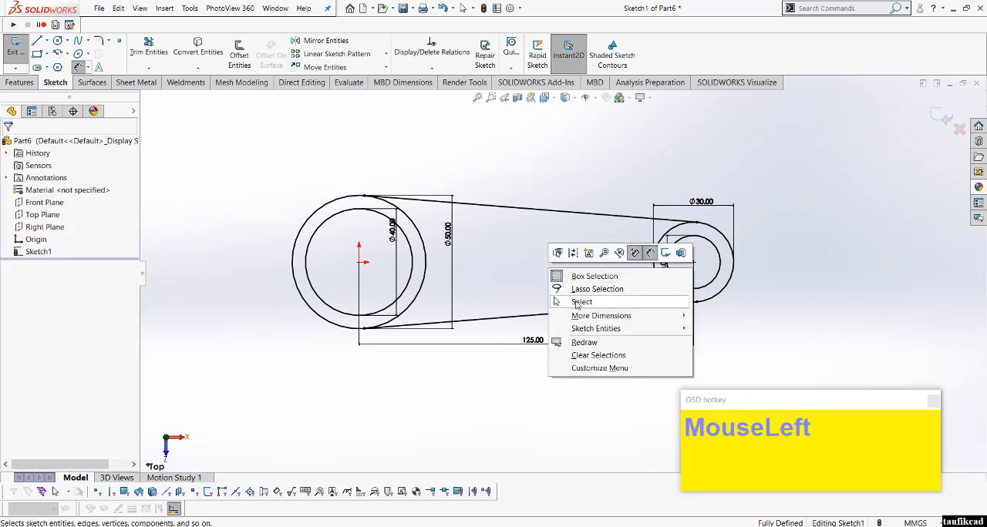
Step: Extrude the ring between the 40 mm and 50 mm circles as a 40 mm blind boss
scroll(563, 271, up, 2)
click(19, 82)
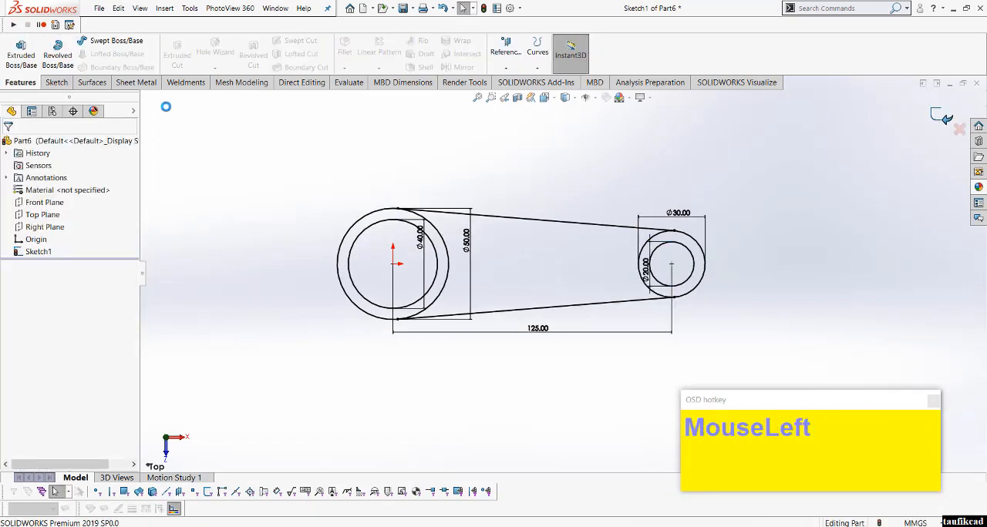
click(22, 58)
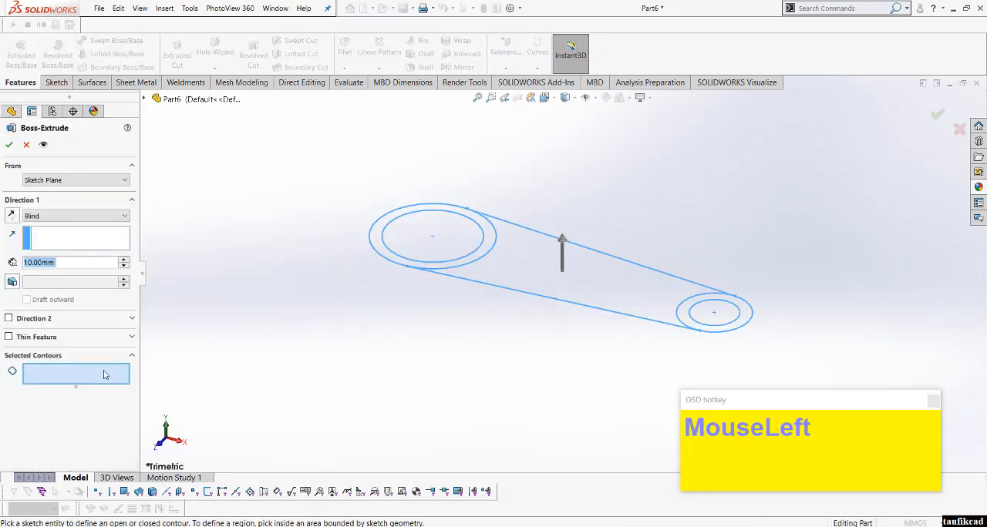
click(487, 253)
drag(79, 263, 29, 263)
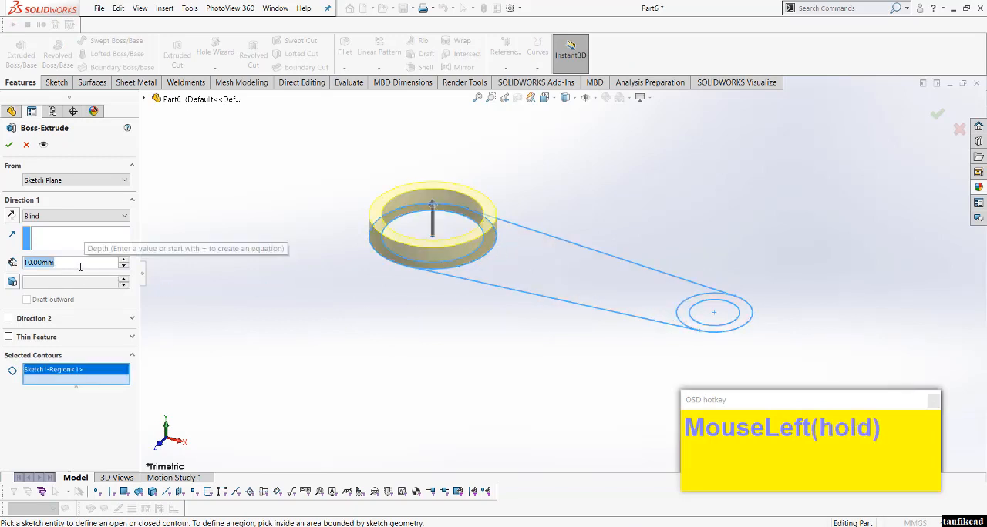
text(40)
key(Return)
scroll(578, 310, down, 2)
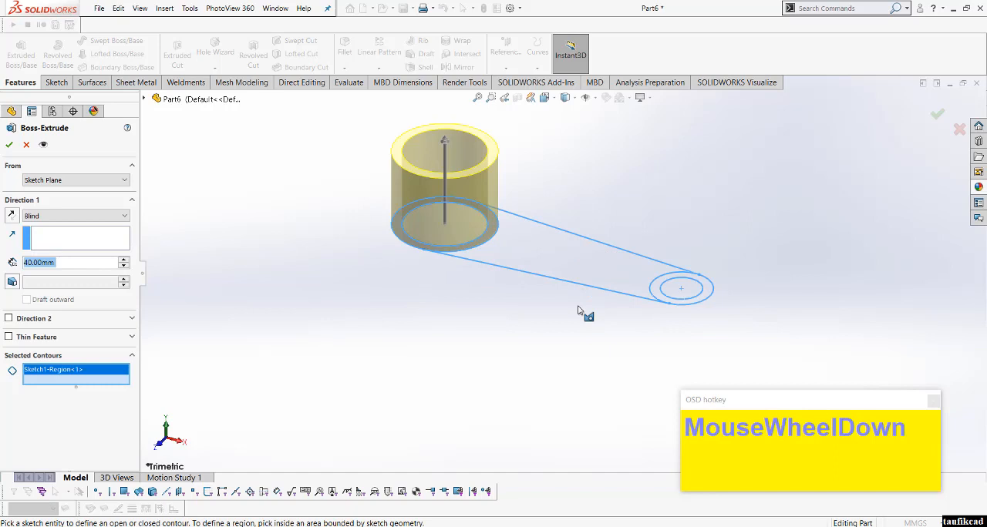
click(10, 146)
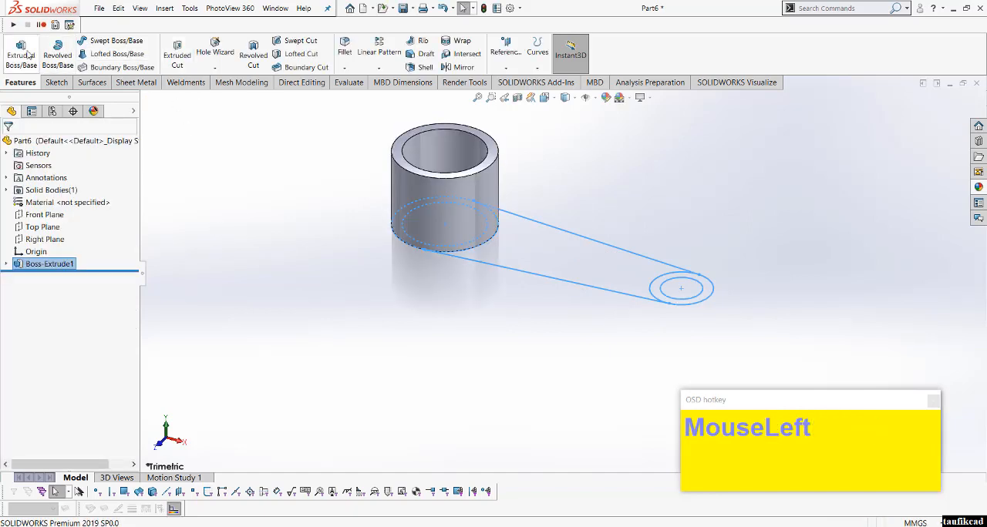
Step: Start a boss extrude from the first sketch using the ring between the 20 mm and 30 mm circles as the profile
click(28, 55)
click(145, 99)
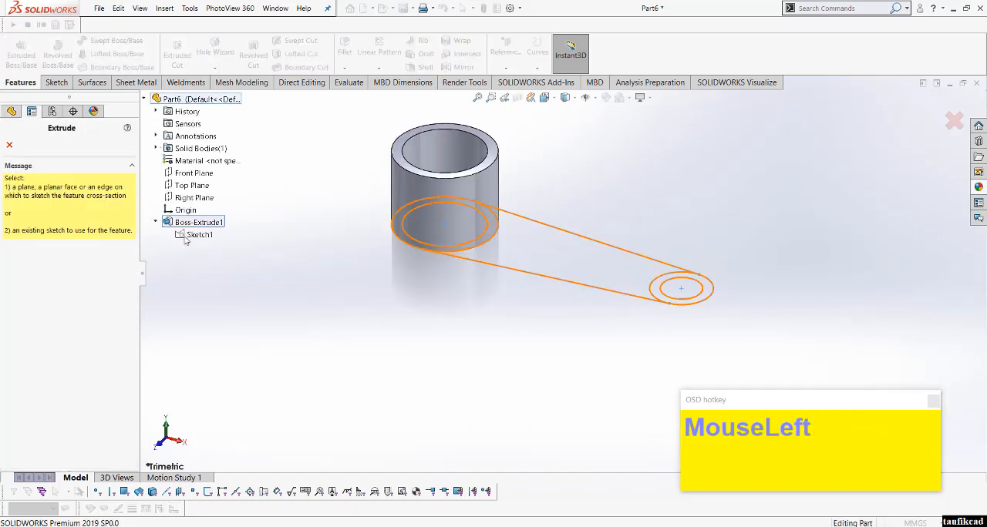
click(185, 236)
click(705, 292)
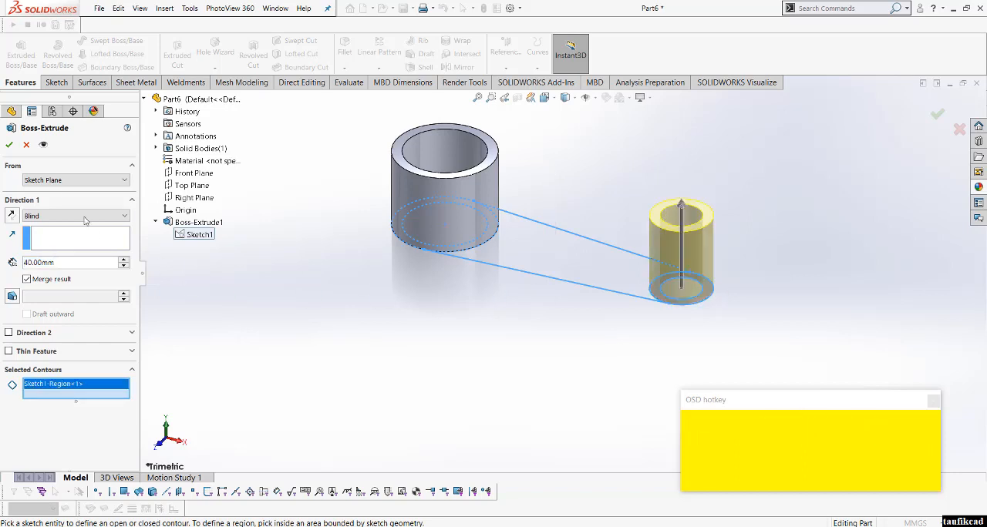
Step: Set the small ring's extrusion to start from a 25 mm offset and flip the offset below the sketch plane
click(75, 180)
click(50, 217)
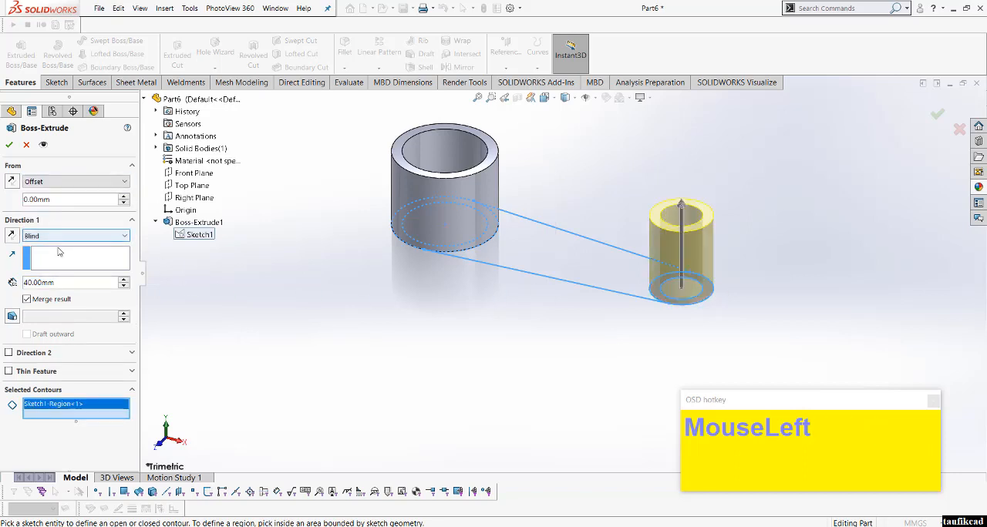
double_click(57, 204)
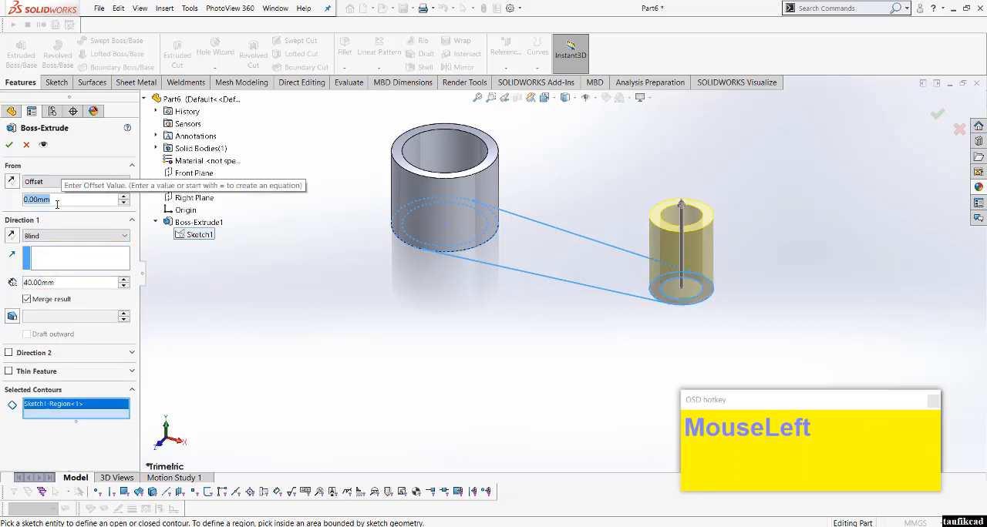
text(25)
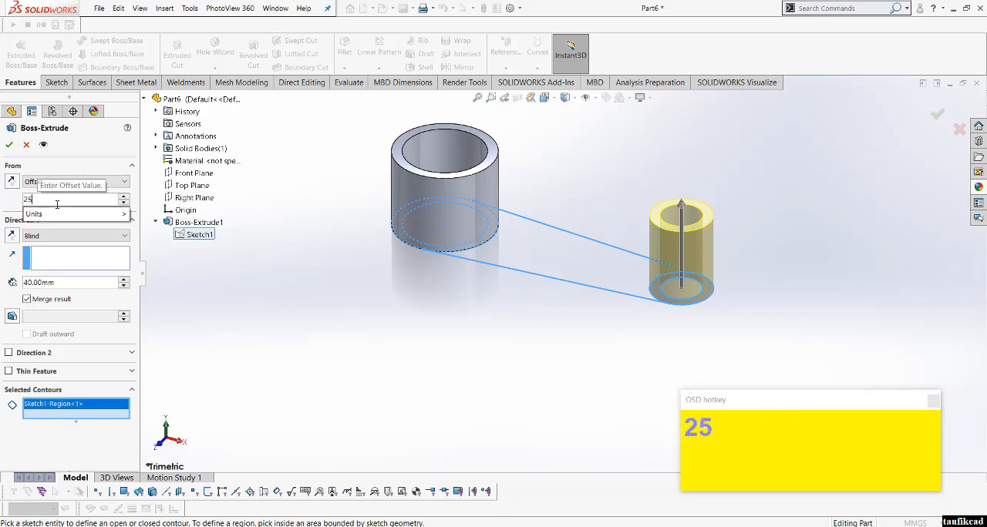
key(Return)
click(13, 182)
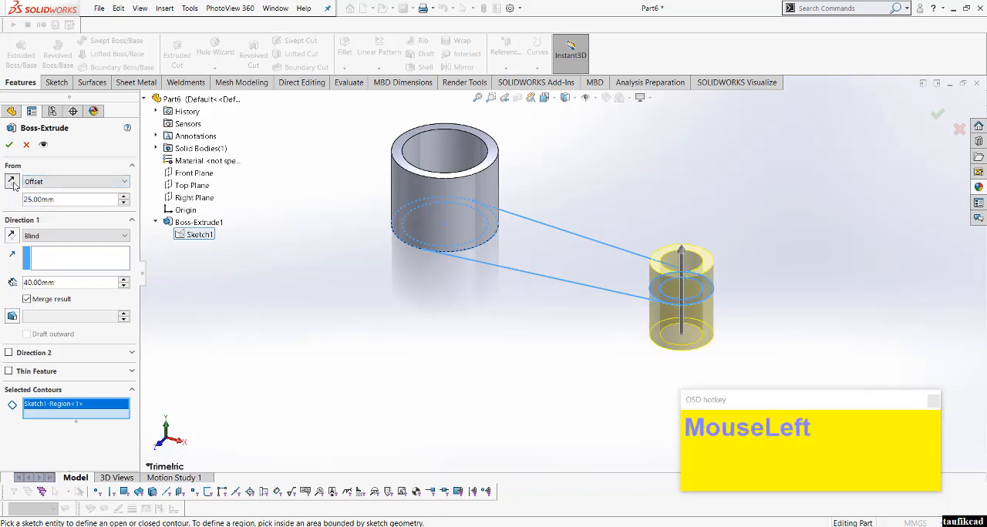
Step: Change the start offset to 30 mm and complete the small ring's 40 mm blind boss
click(40, 202)
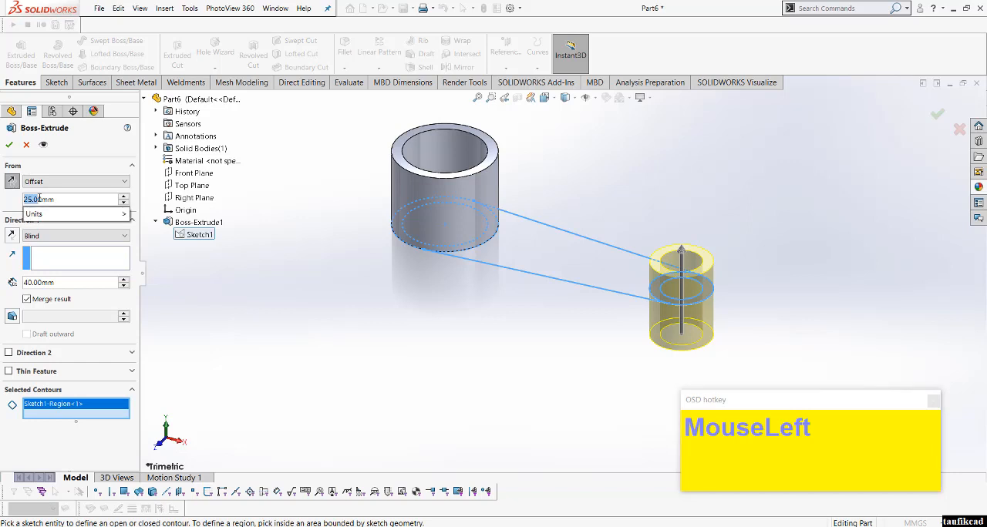
drag(55, 201, 19, 204)
text(30)
key(Return)
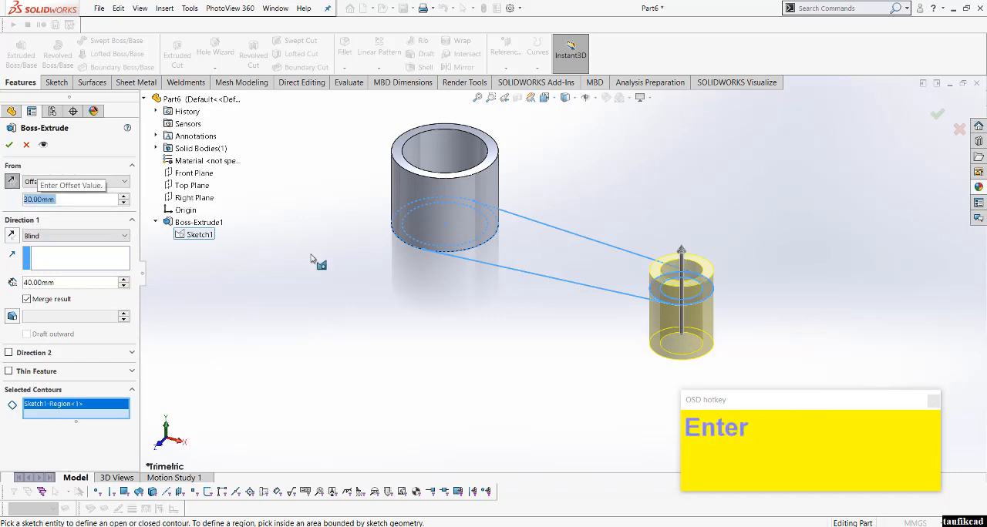
click(12, 151)
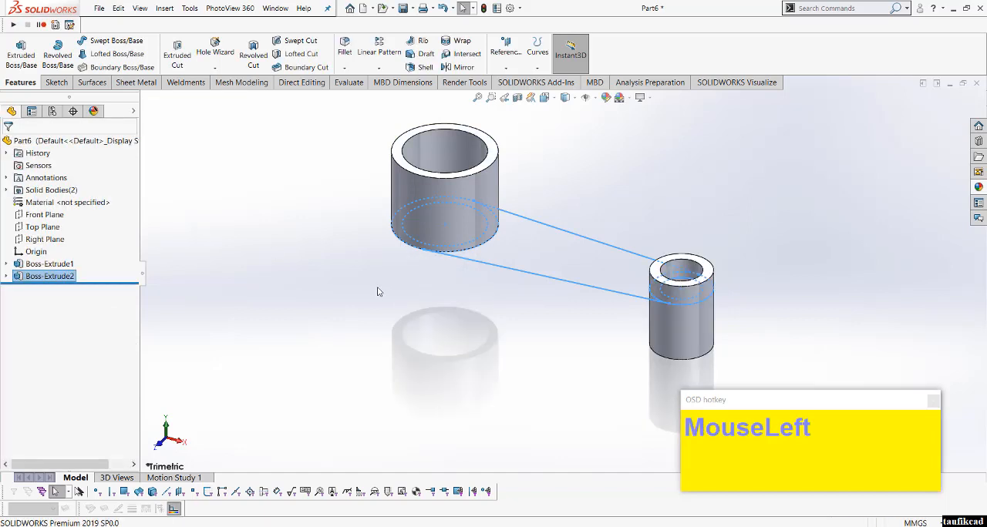
Step: On the Front Plane, sketch a stepped three-line path from the origin, starting with a horizontal of about 43 mm and ending at the small boss's base midpoint
click(42, 216)
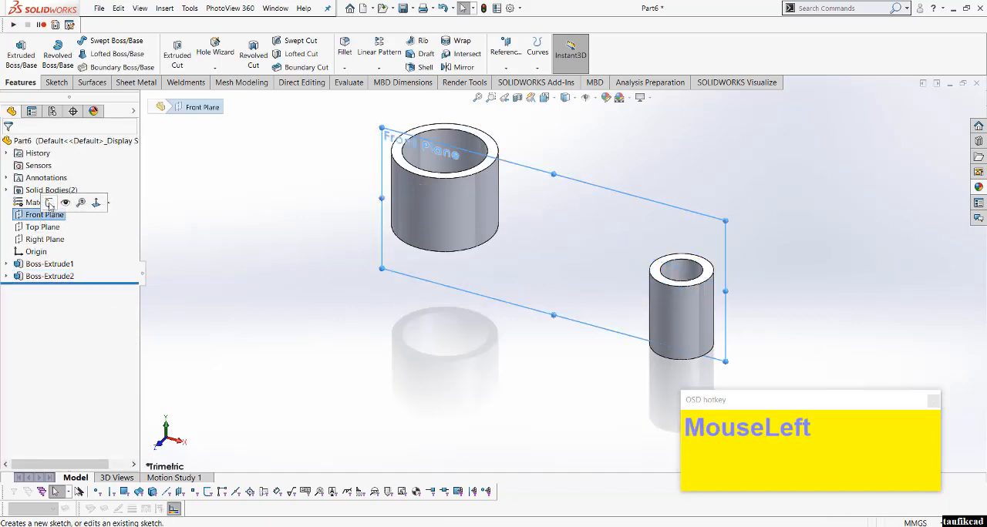
click(52, 202)
scroll(723, 277, up, 2)
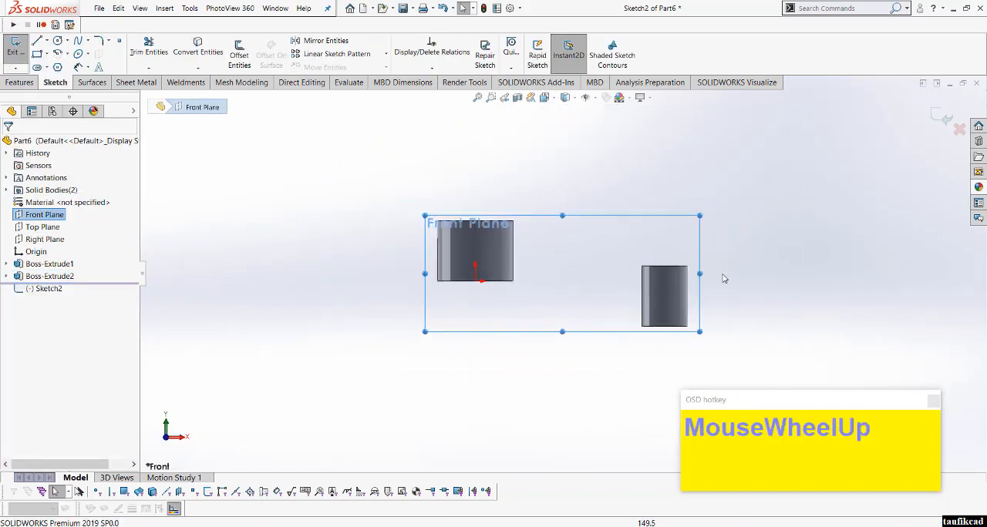
scroll(726, 278, down, 2)
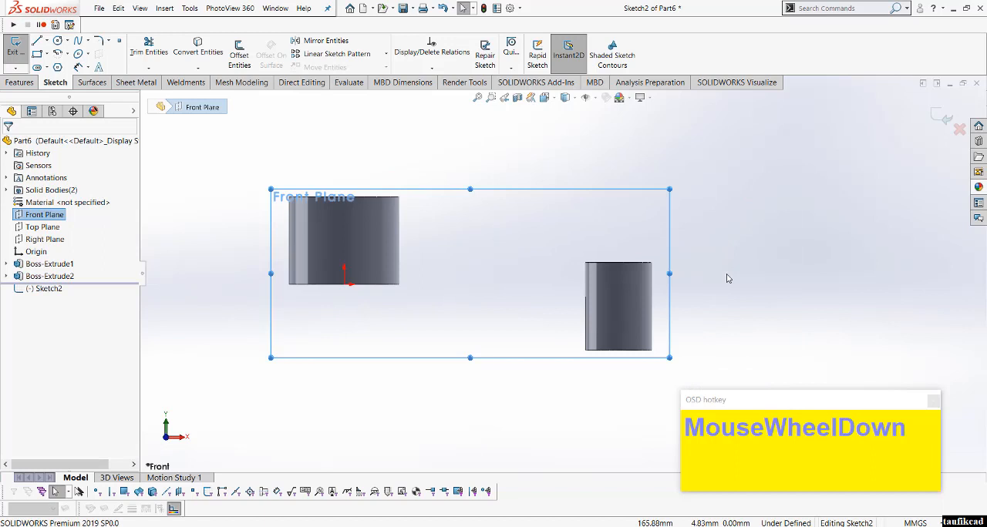
click(36, 41)
click(344, 285)
click(440, 285)
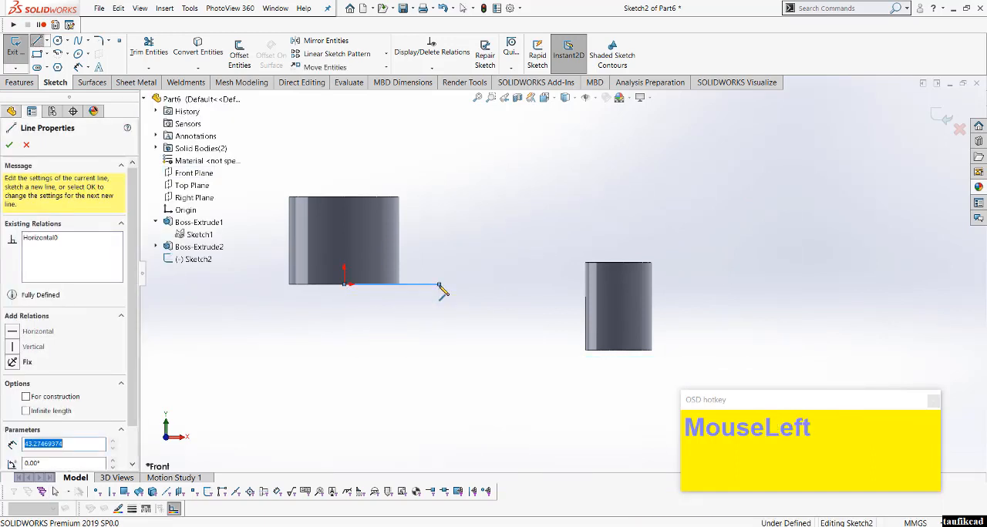
click(532, 351)
right_click(563, 352)
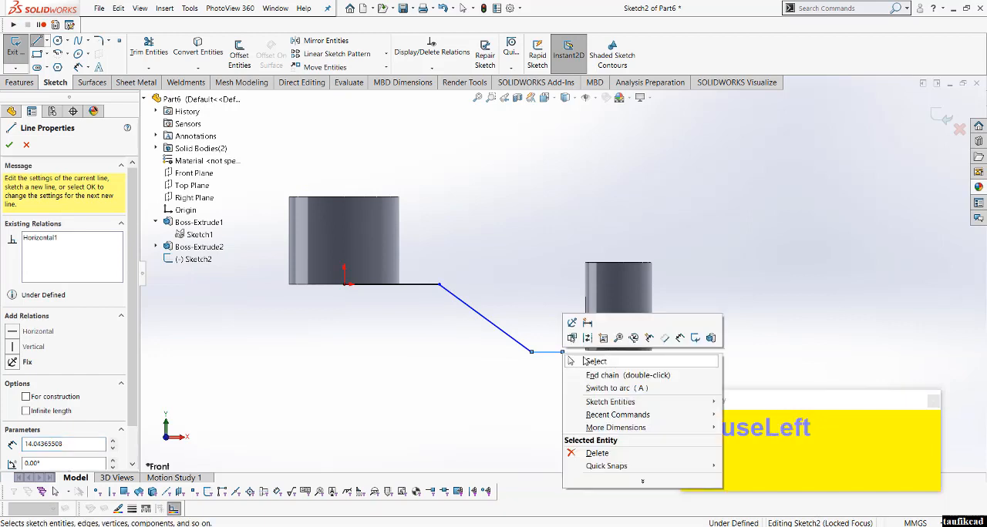
click(592, 360)
drag(563, 353, 618, 351)
Step: Dimension the upper horizontal line starting at the origin to 30 mm
right_click(509, 262)
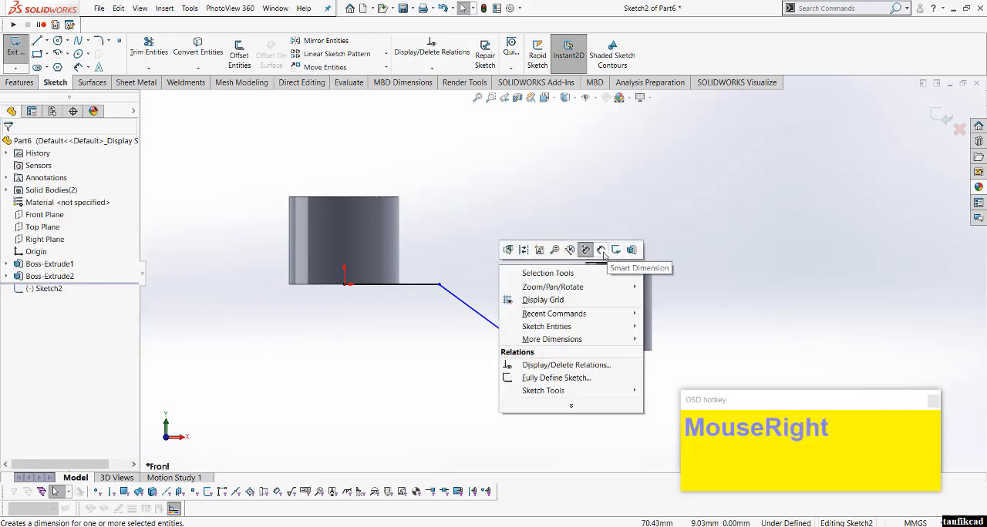
click(599, 249)
click(422, 288)
click(415, 326)
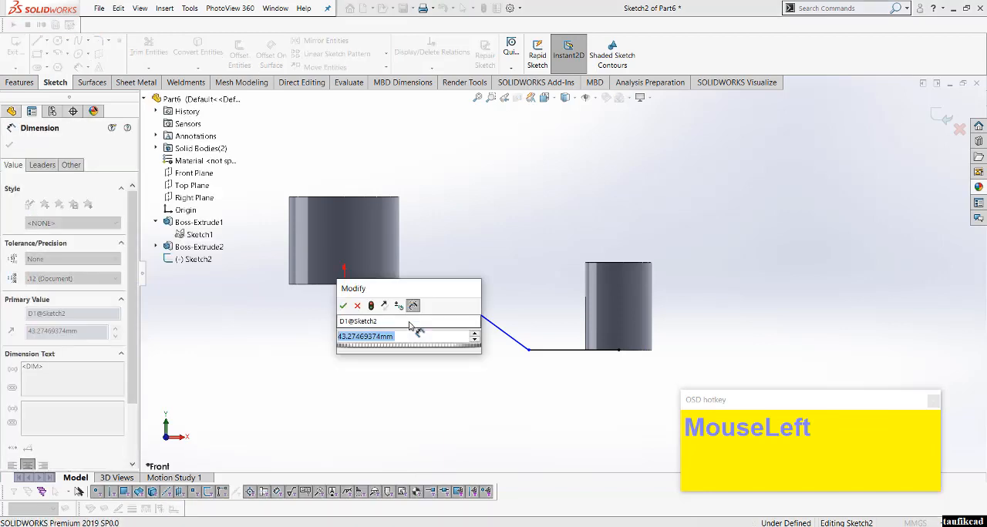
text(30)
key(Return)
Step: Dimension the lower horizontal line ending at the small boss to 30 mm
click(548, 404)
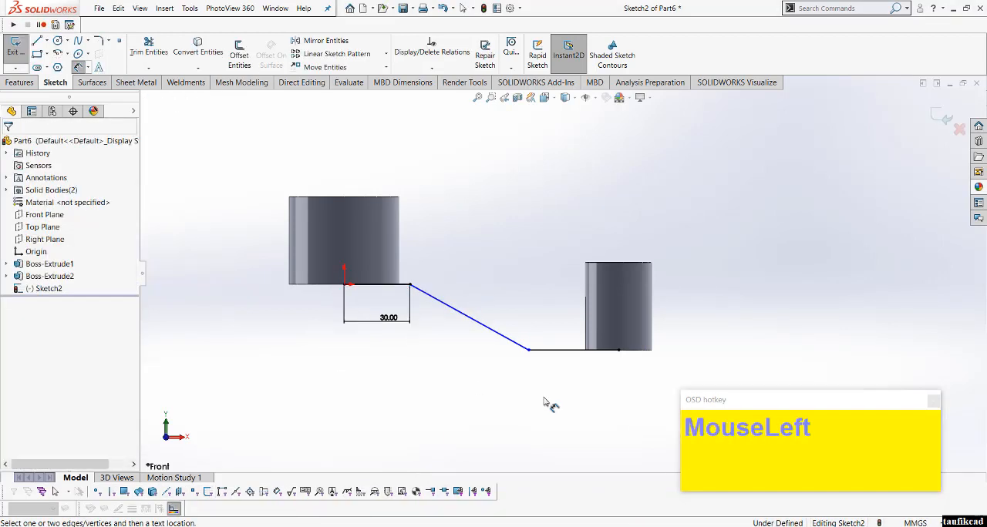
click(574, 381)
text(30)
key(Return)
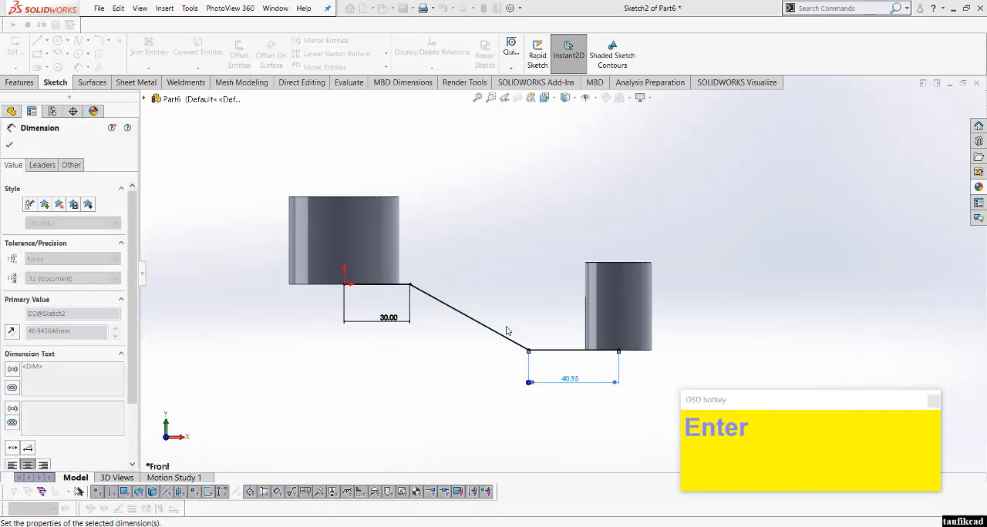
click(487, 267)
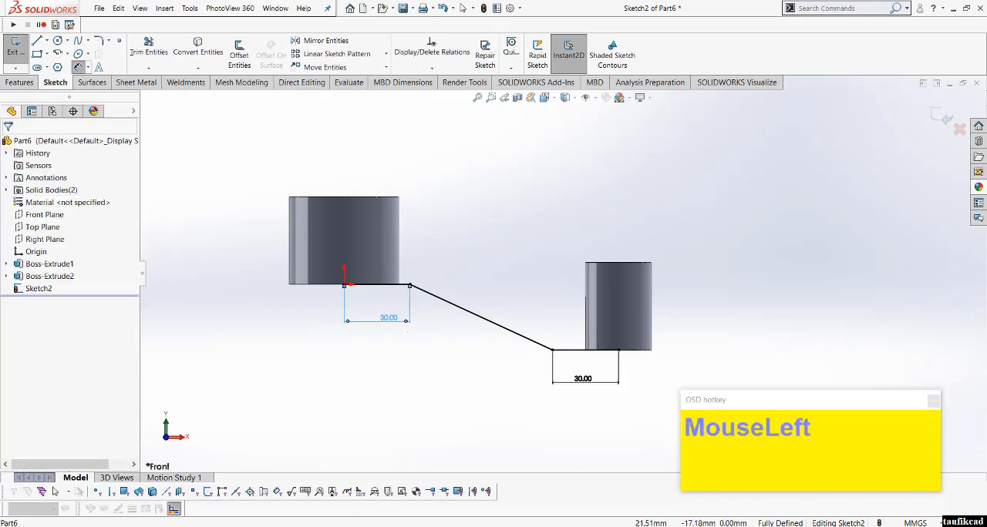
Step: Change the upper horizontal line's length to 35 mm
click(389, 319)
text(35)
key(Return)
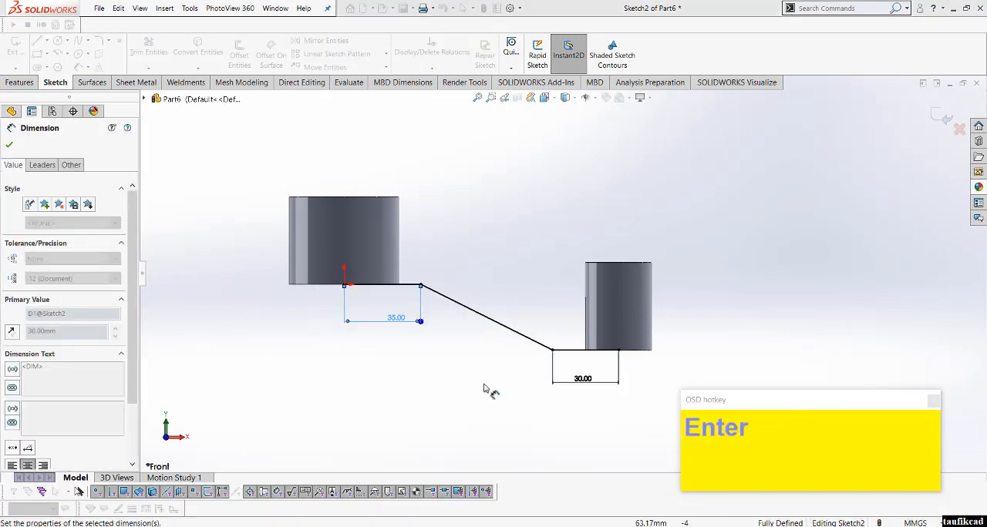
click(485, 390)
Step: Link the lower horizontal line's length to the upper line's 35 mm dimension with an equation and end dimensioning
click(583, 379)
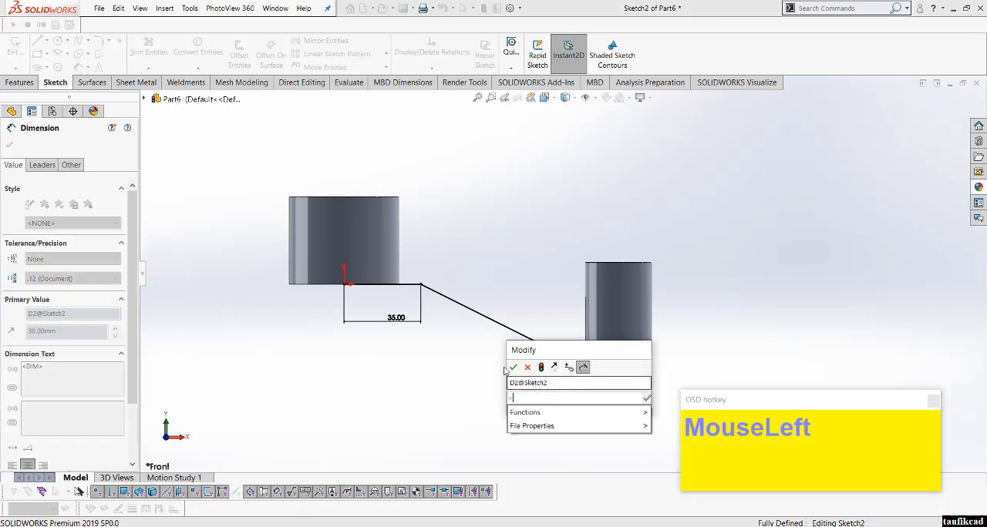
click(390, 324)
click(514, 369)
click(449, 367)
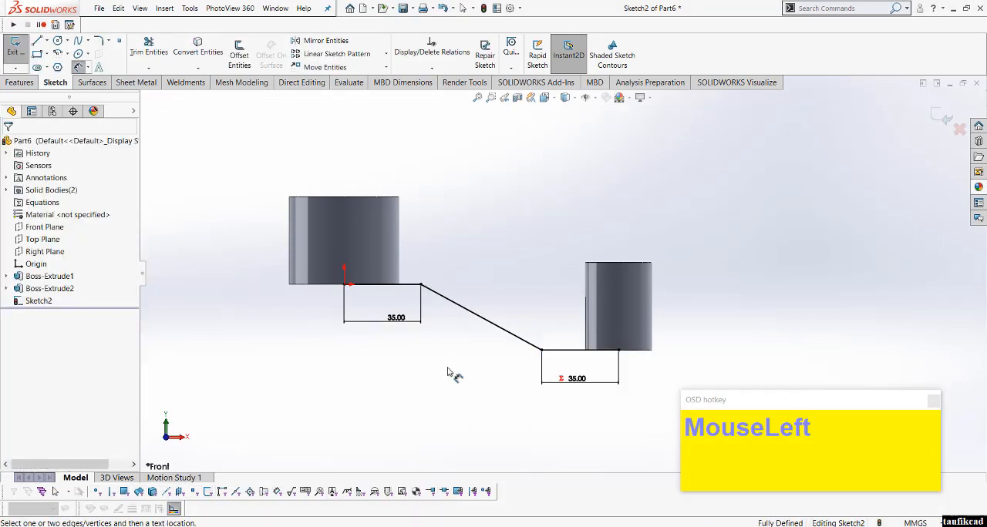
right_click(449, 368)
click(479, 402)
Step: Round both bends of the stepped path with 20 mm sketch fillets
scroll(497, 263, up, 1)
scroll(529, 276, down, 2)
click(150, 152)
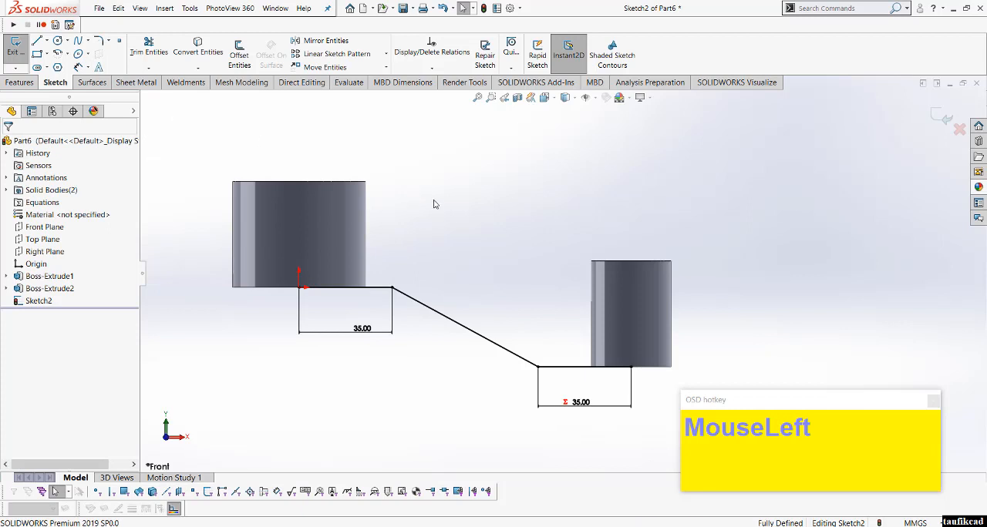
click(98, 40)
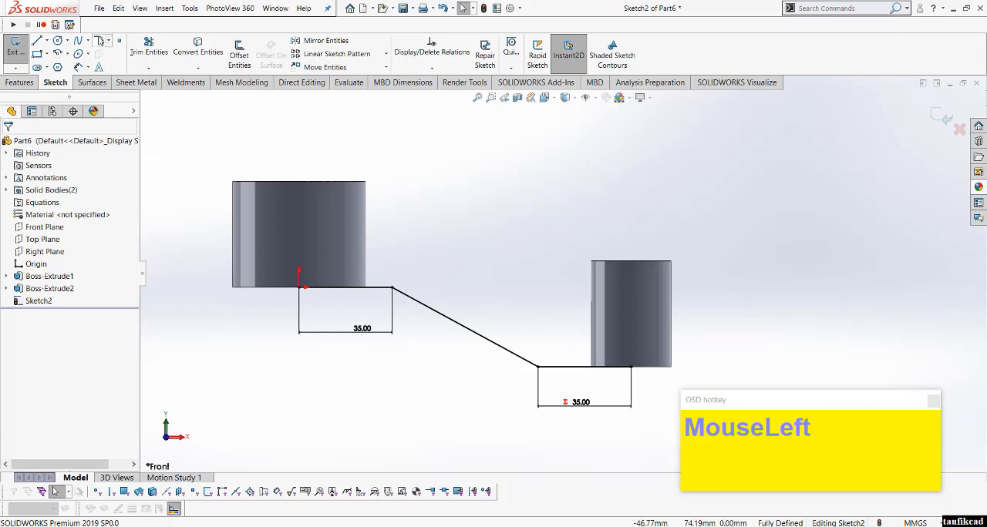
click(392, 290)
click(541, 373)
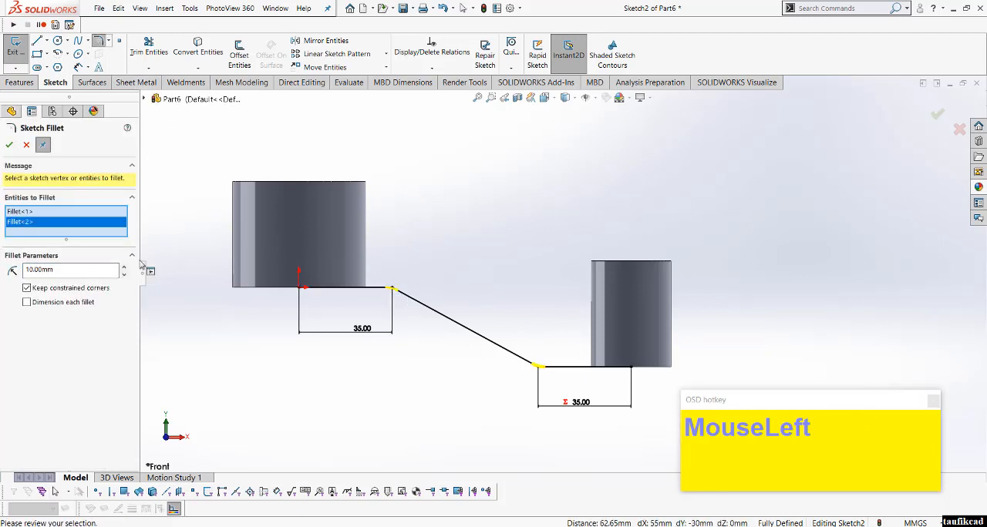
click(9, 145)
click(8, 145)
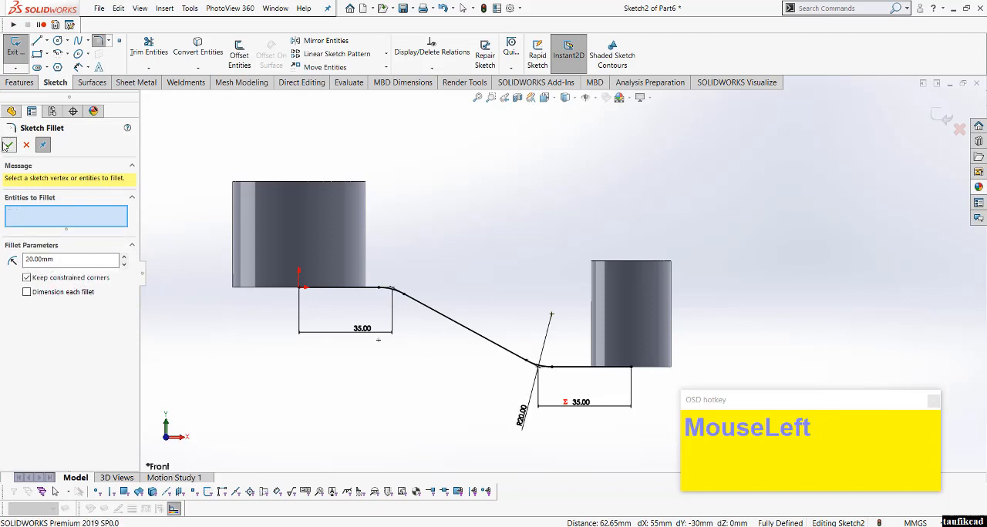
Step: Start a thin-feature boss extrude of the stepped path
click(18, 82)
click(21, 54)
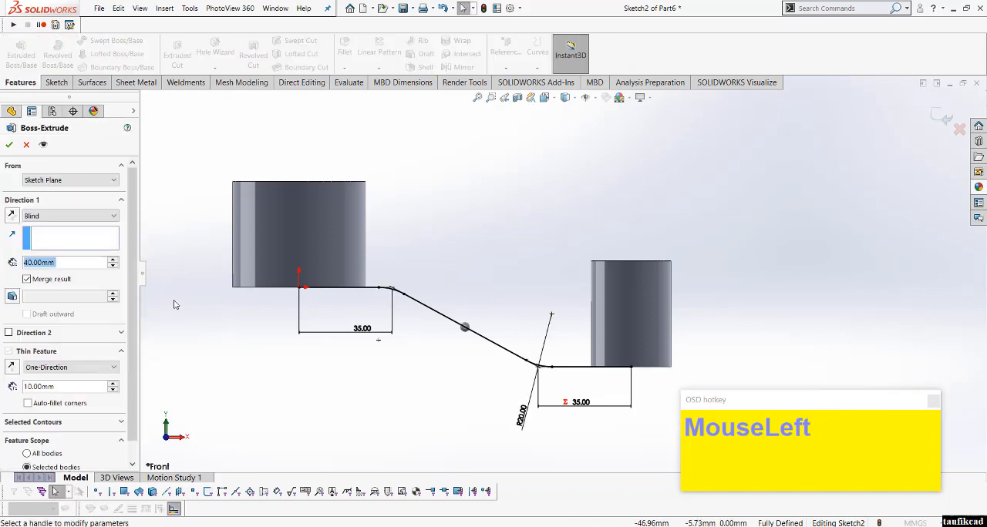
scroll(553, 271, up, 1)
click(71, 367)
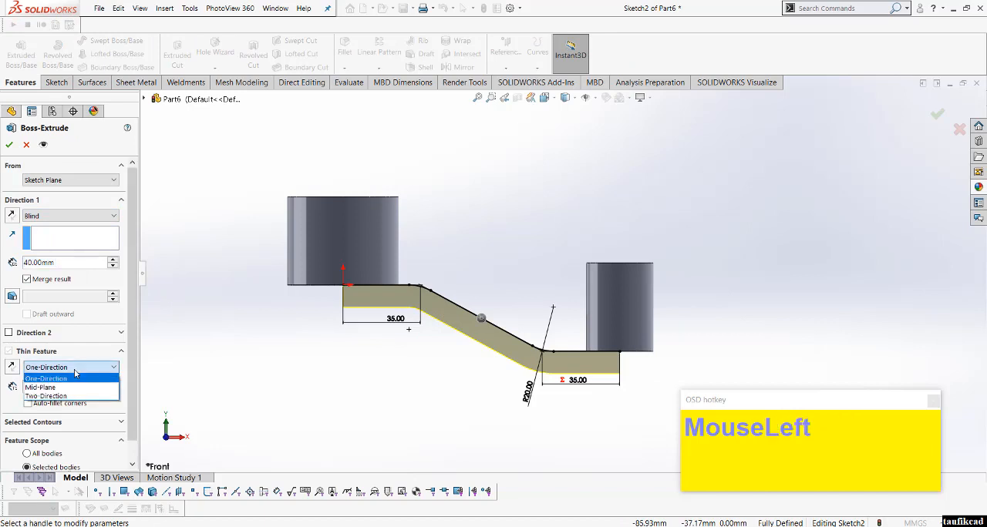
click(66, 395)
click(69, 366)
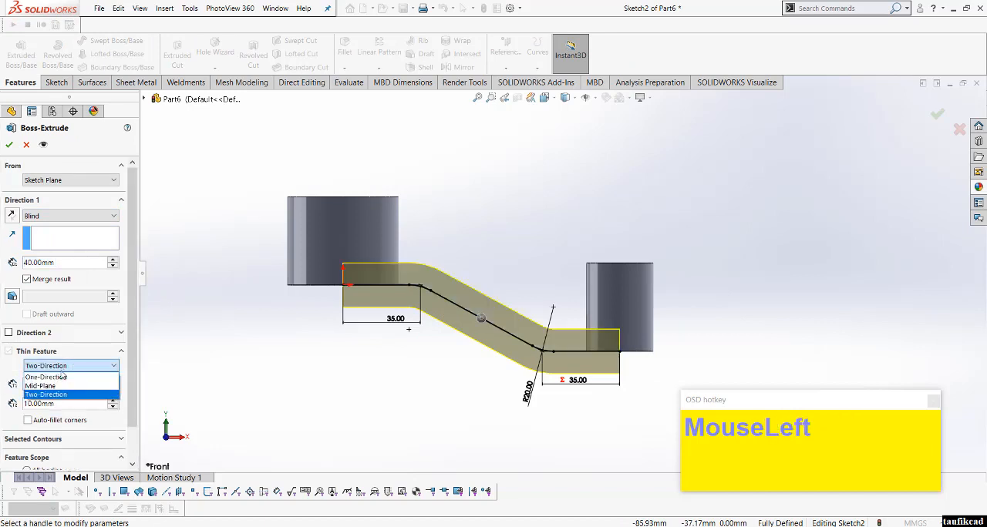
click(59, 378)
Step: Set the stepped path's extrusion to Through All in both Direction 1 and Direction 2
click(71, 216)
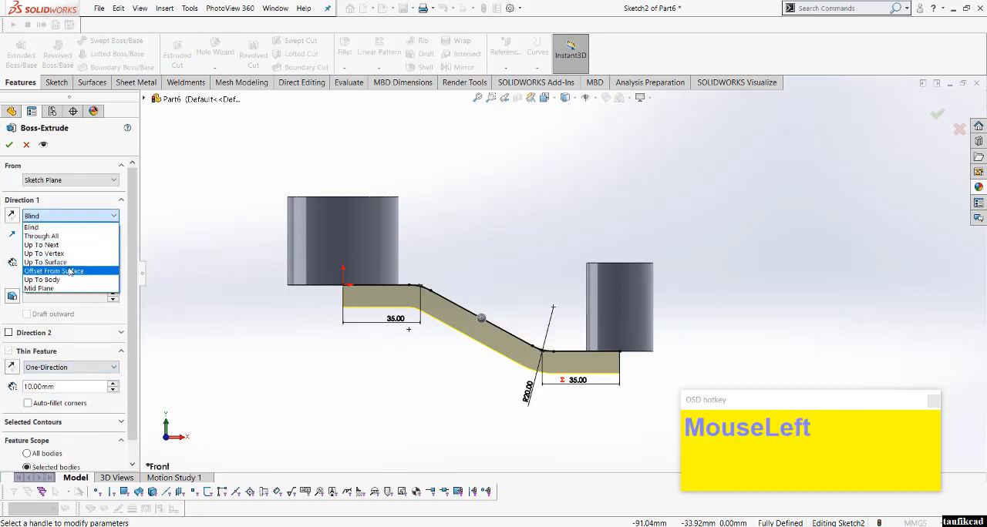
click(70, 238)
scroll(190, 297, up, 1)
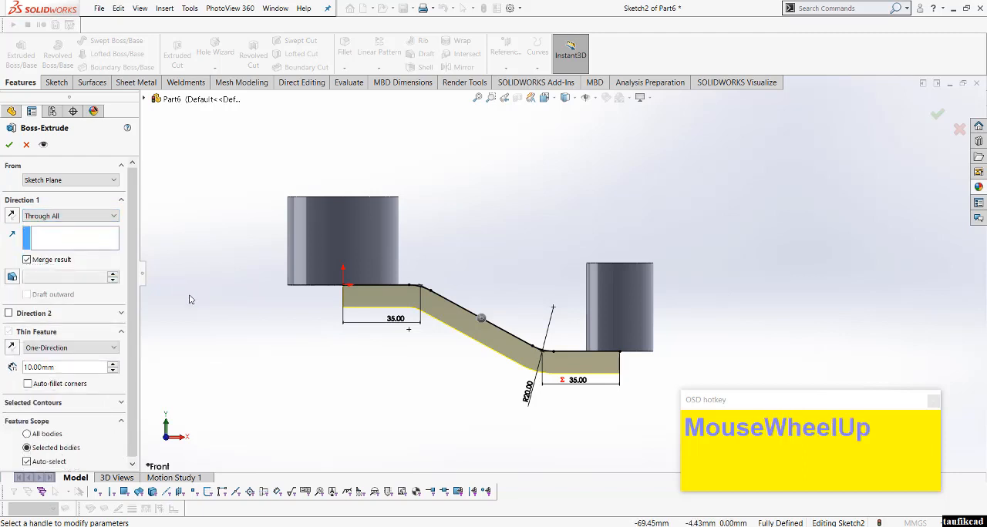
middle_drag(190, 298, 207, 346)
drag(134, 357, 137, 360)
right_click(422, 351)
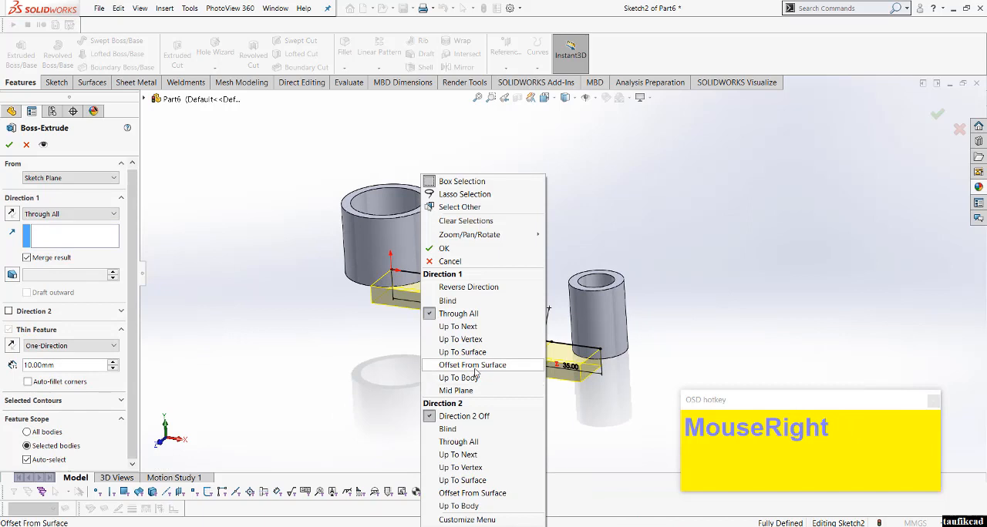
click(455, 442)
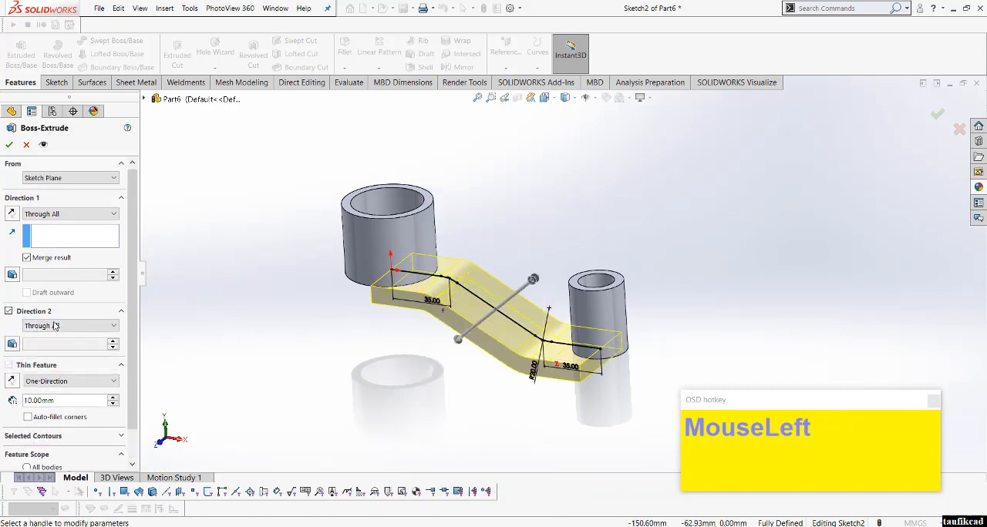
Step: Flip the thin feature's thickness to the upper side of the path and set it to 5 mm
click(11, 382)
middle_drag(385, 432, 409, 373)
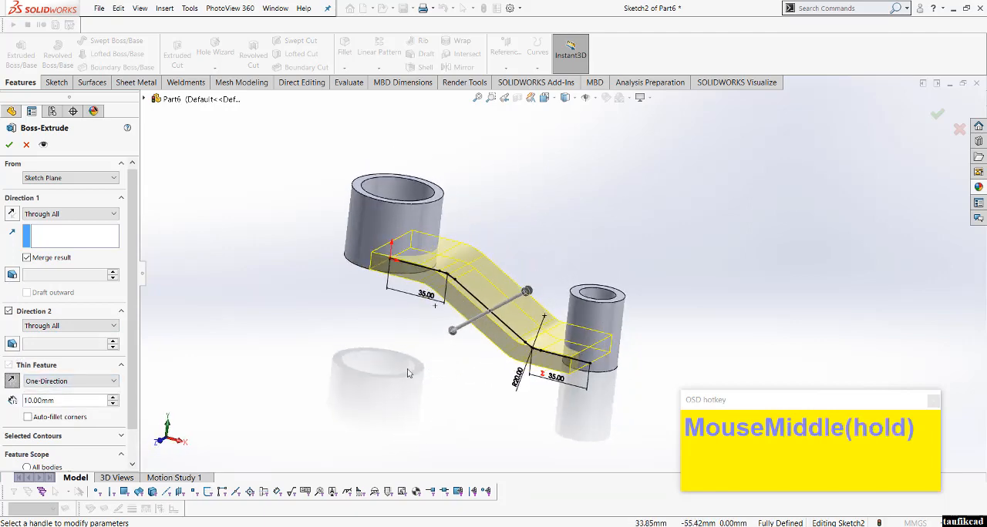
click(78, 398)
text(5)
key(Return)
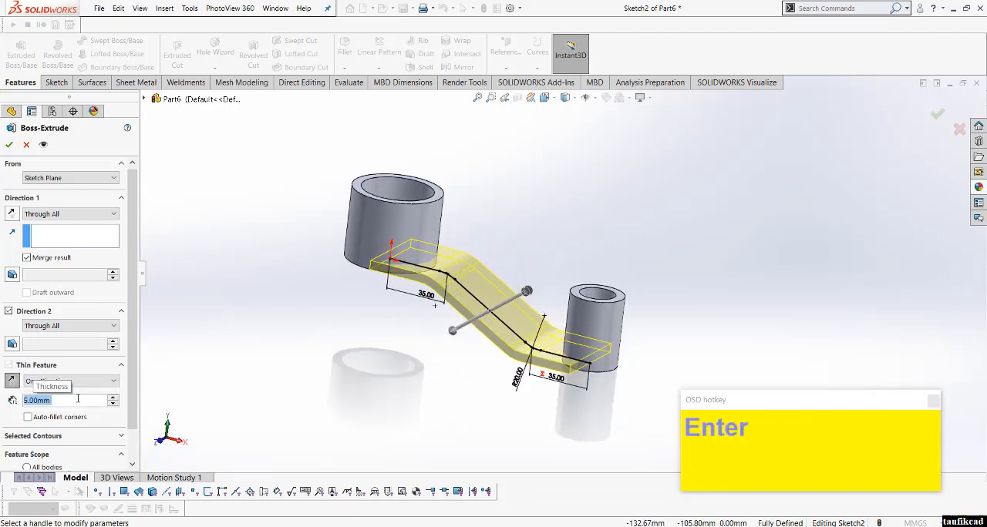
Step: Complete the 5 mm thin-feature extrusion of the stepped path and inspect the web between the two bosses
mouse_move(324, 339)
middle_down()
mouse_move(369, 308)
mouse_move(330, 353)
middle_up()
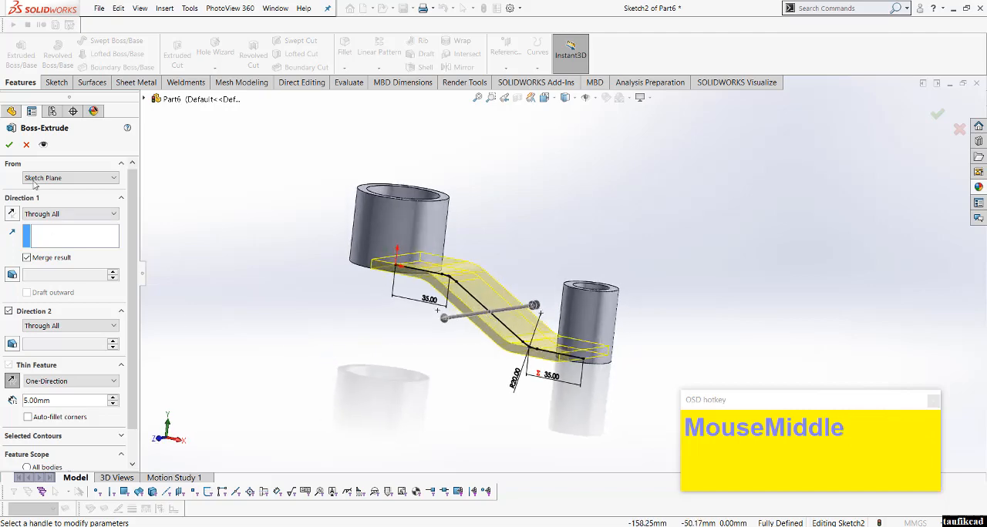
click(8, 145)
mouse_move(379, 405)
middle_down()
mouse_move(373, 356)
mouse_move(409, 403)
mouse_move(528, 245)
middle_up()
scroll(528, 245, down, 2)
click(528, 245)
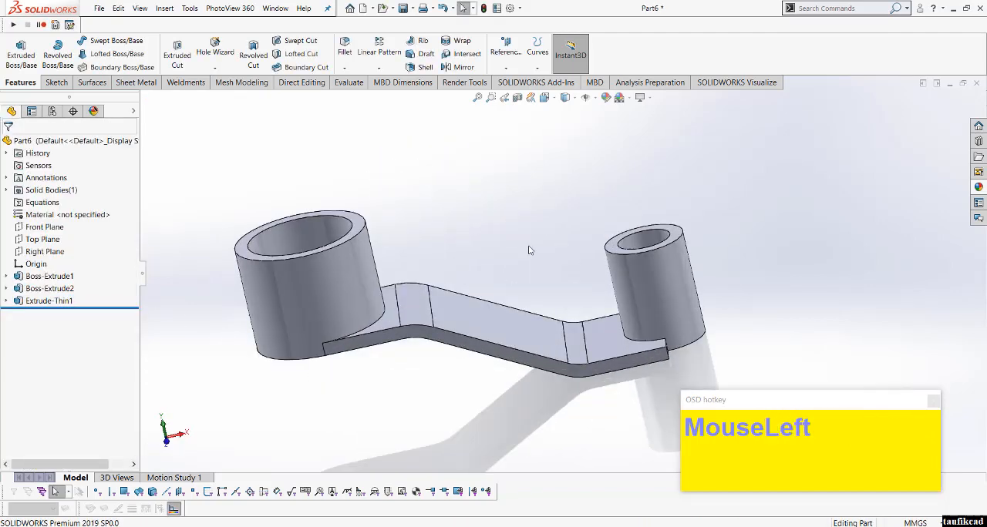
scroll(528, 245, up, 2)
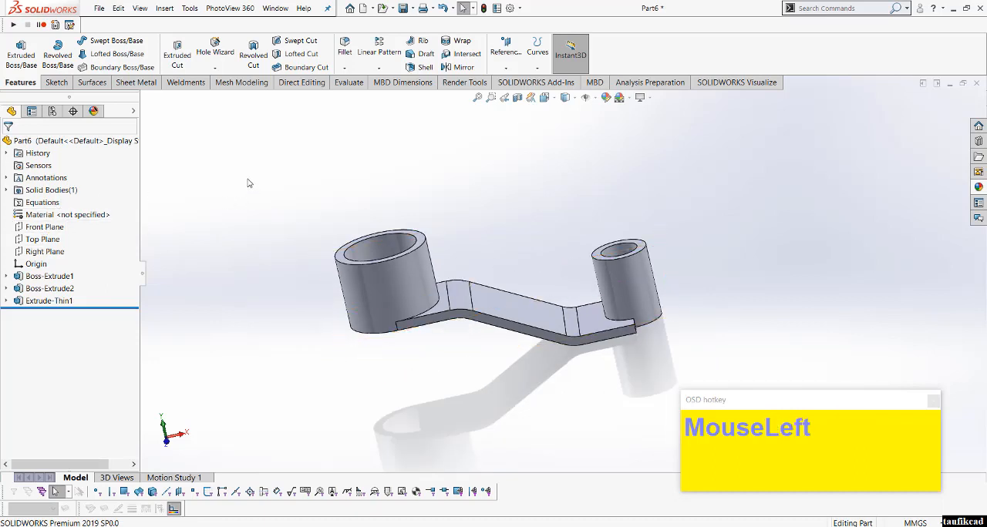
Step: Start an extruded cut from the first boss's sketch, selecting the tapered arm region and the regions around both bosses as contours
click(177, 56)
click(143, 99)
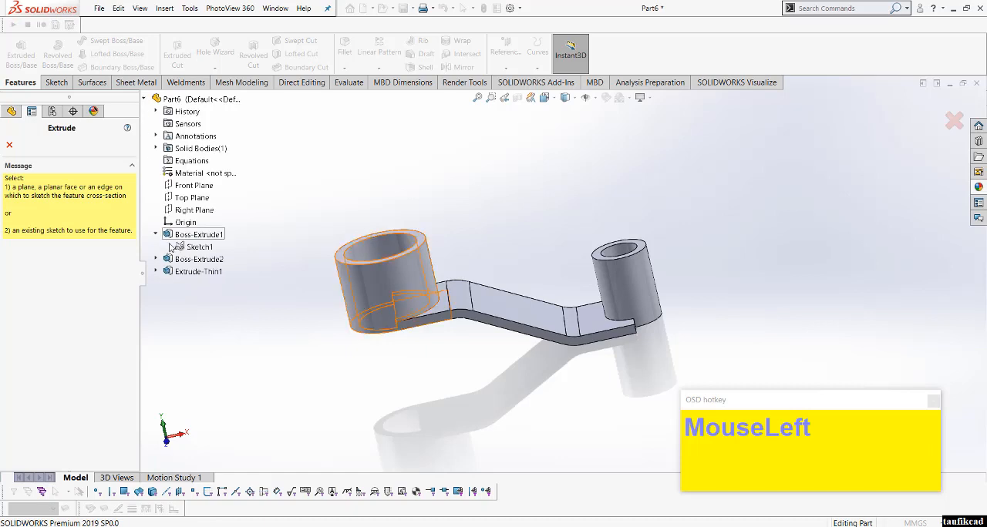
click(199, 246)
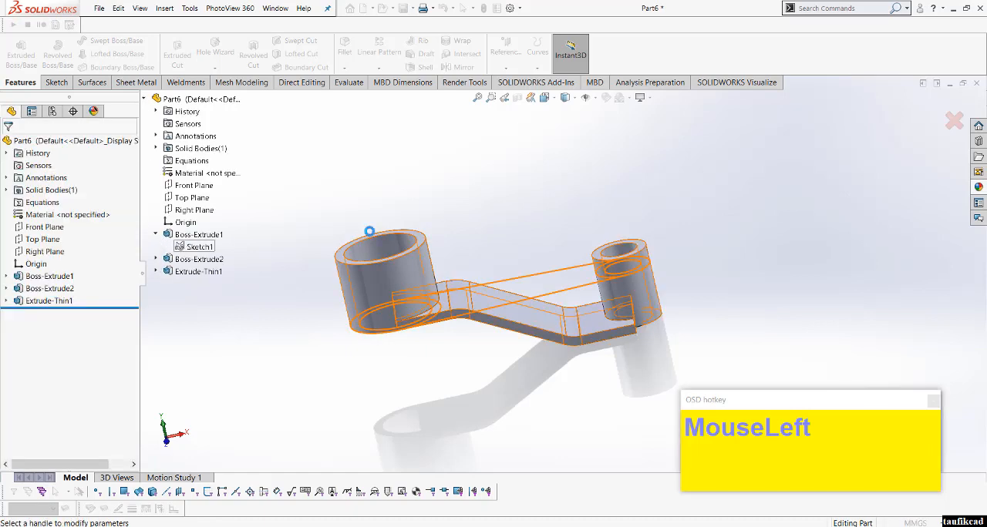
click(545, 98)
middle_drag(459, 193, 511, 226)
scroll(530, 286, down, 3)
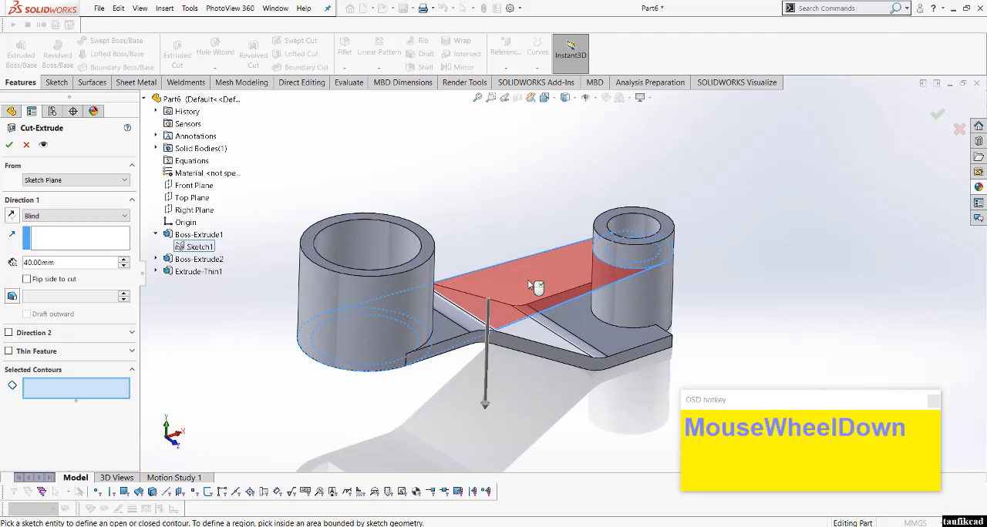
click(570, 277)
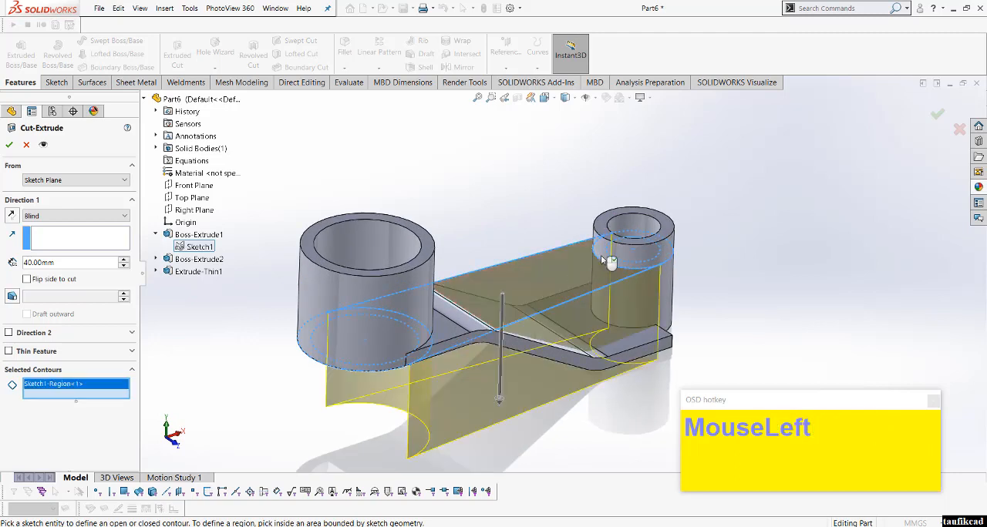
click(600, 259)
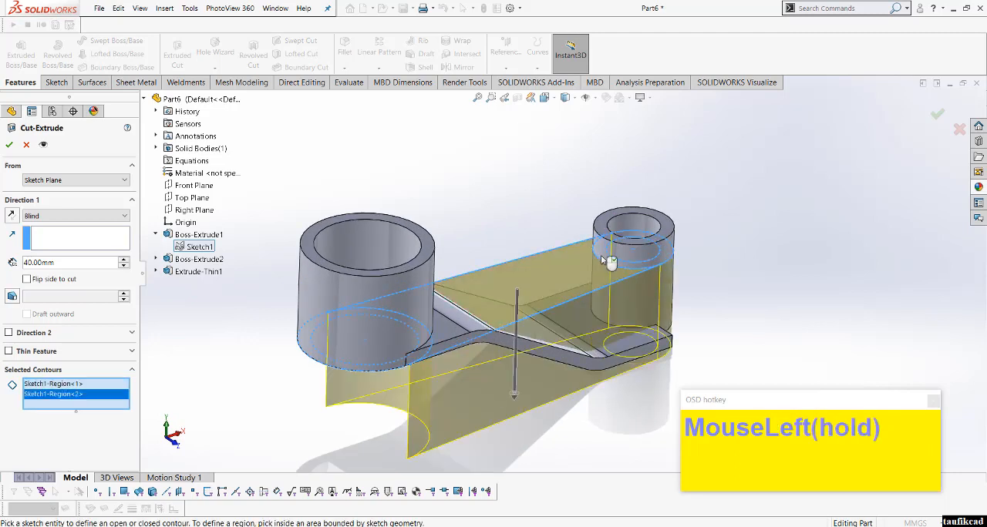
click(422, 353)
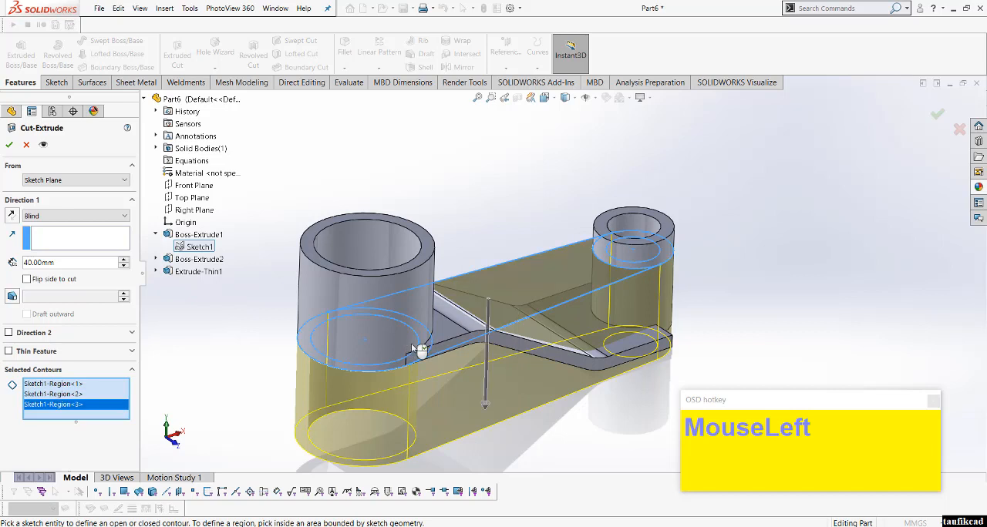
click(408, 342)
scroll(496, 355, up, 3)
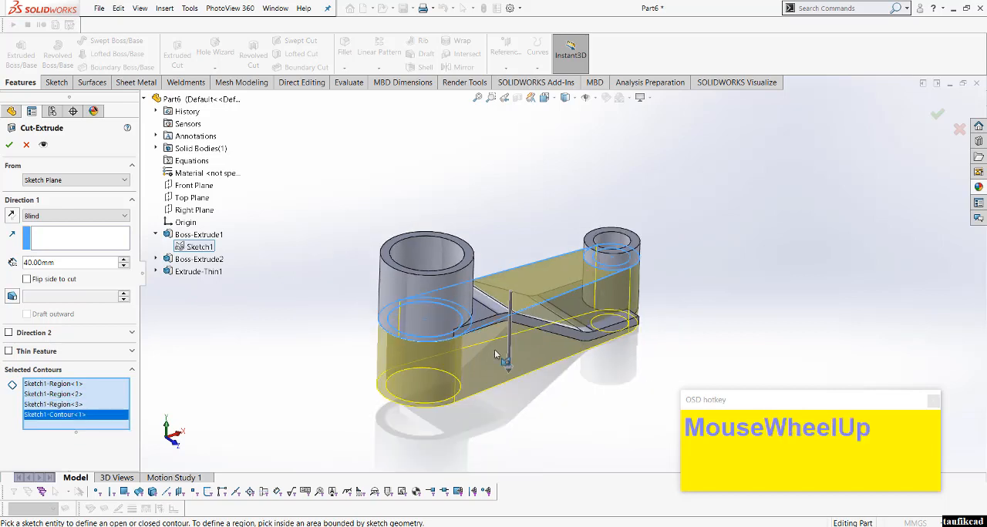
Step: Set the cut to Through All - Both with the side to cut flipped, and add another contour at the large boss
click(70, 215)
click(70, 245)
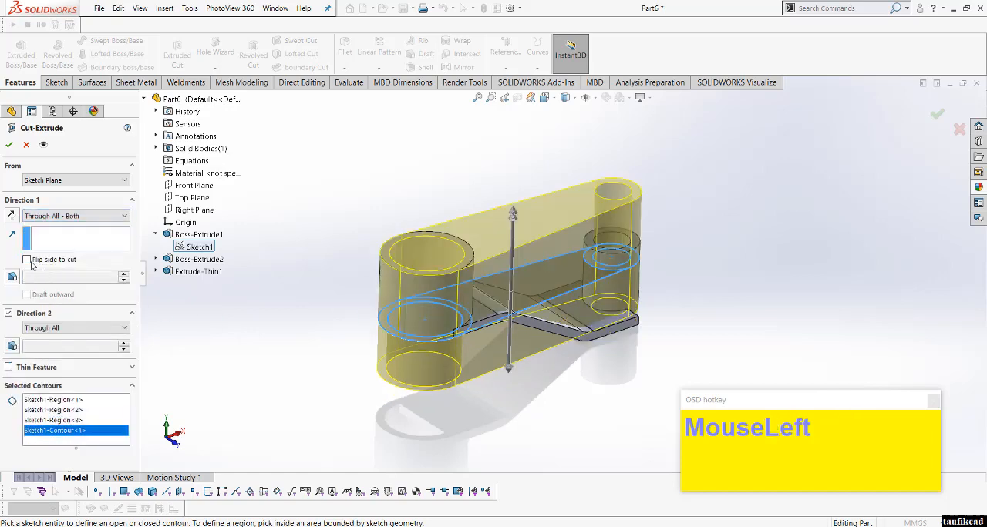
middle_drag(412, 345, 457, 285)
scroll(457, 284, down, 2)
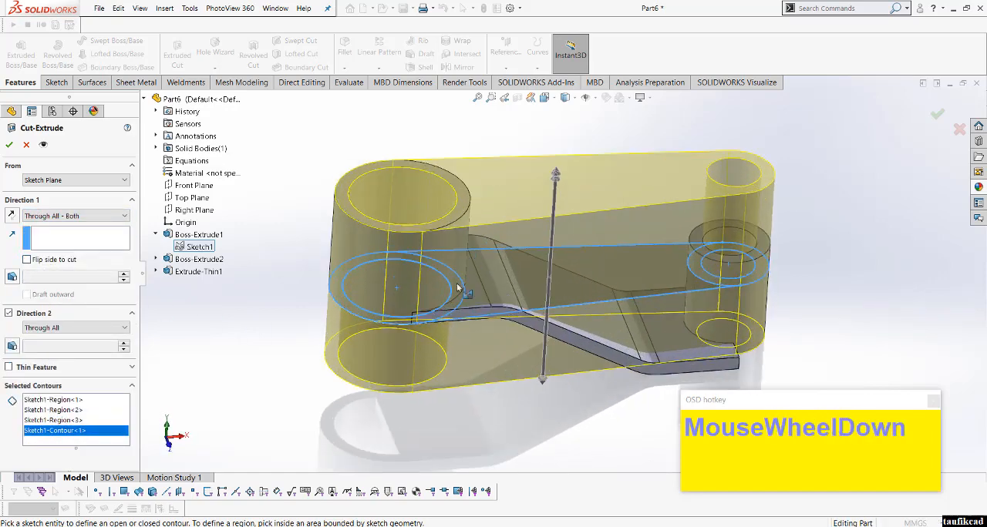
click(454, 306)
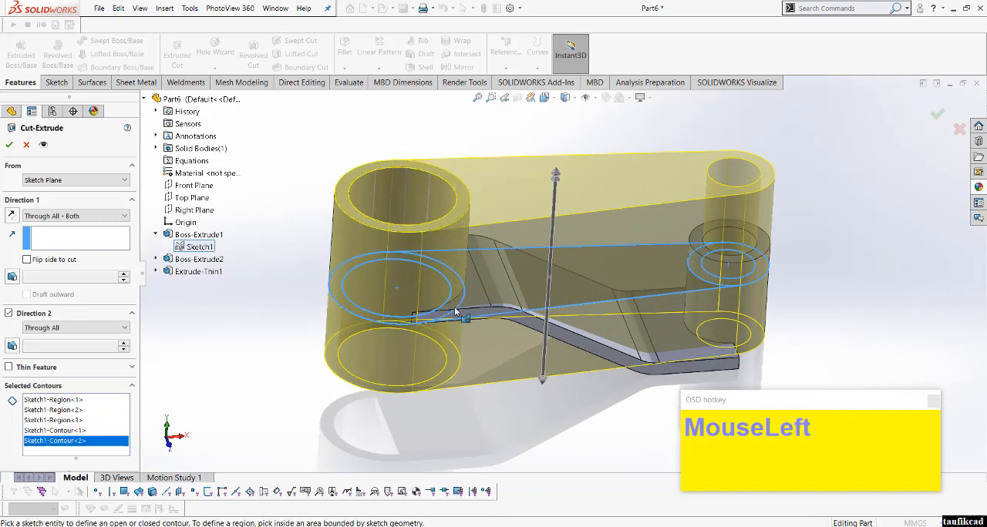
click(454, 307)
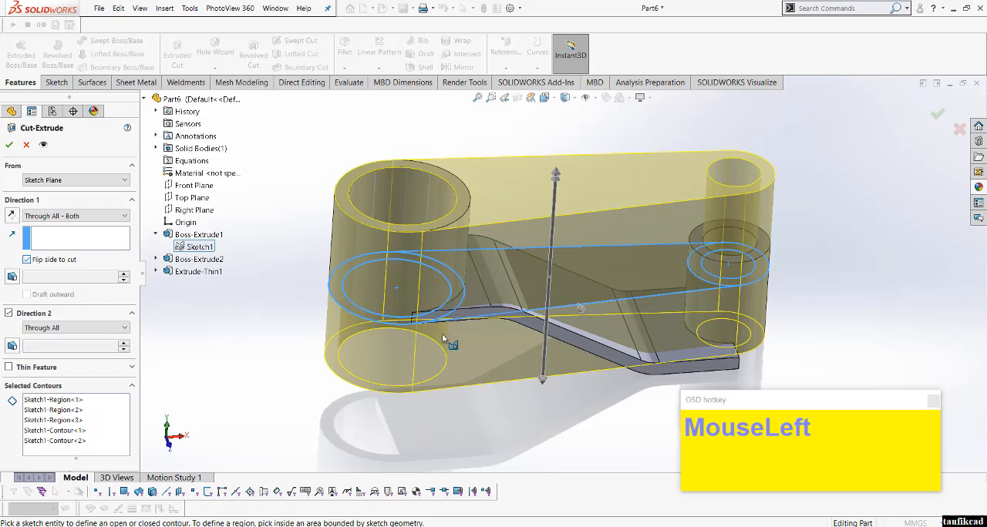
Step: Reselect the regions at the large boss as cut contours and apply the cut that trims the web to the arm outline
middle_drag(442, 334, 547, 370)
scroll(569, 316, down, 3)
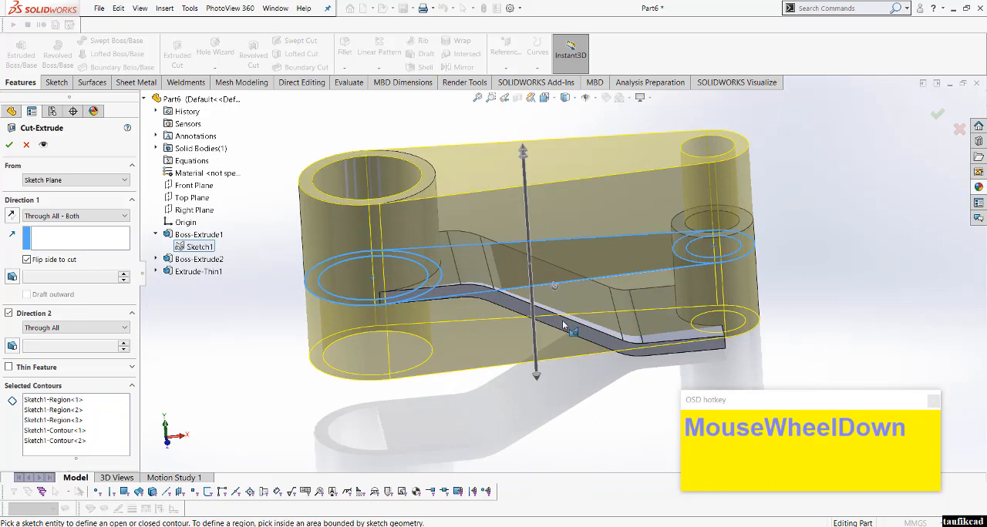
scroll(564, 326, up, 2)
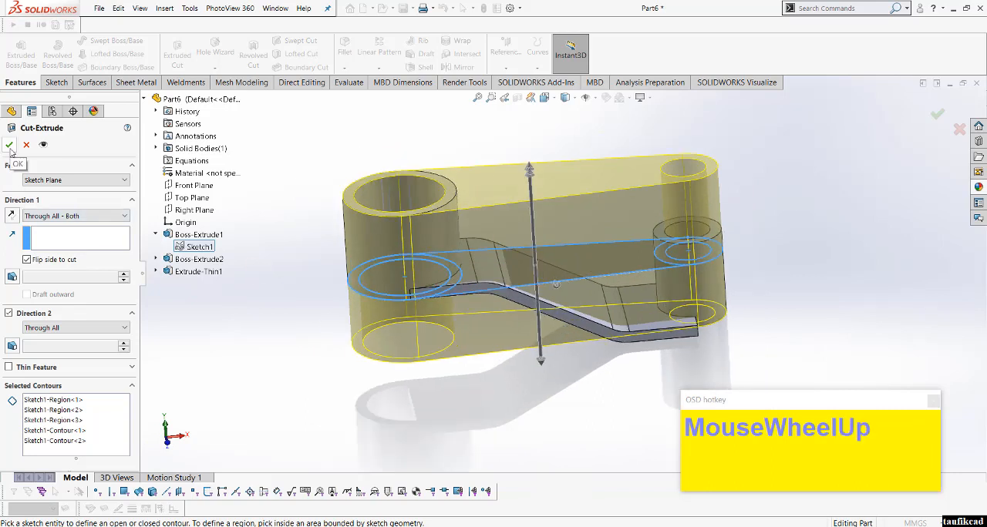
click(371, 291)
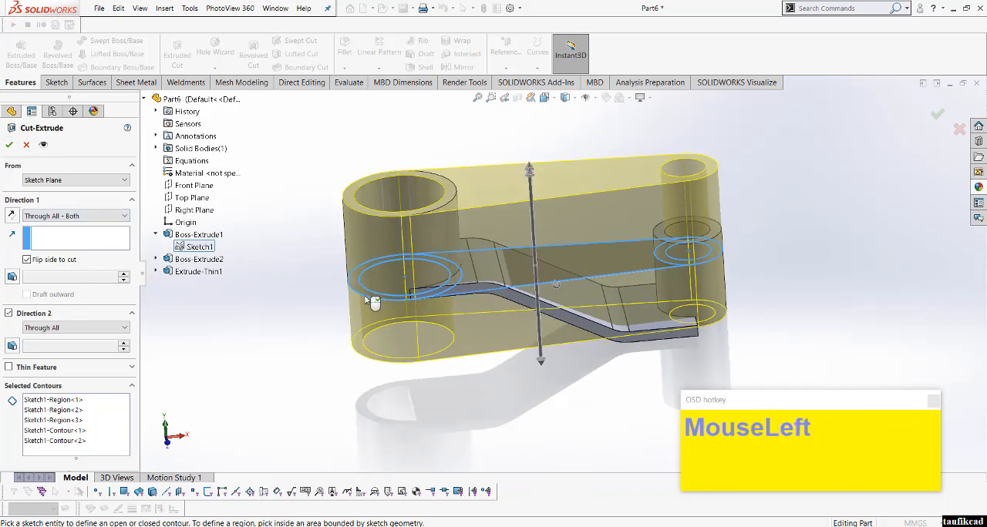
click(103, 410)
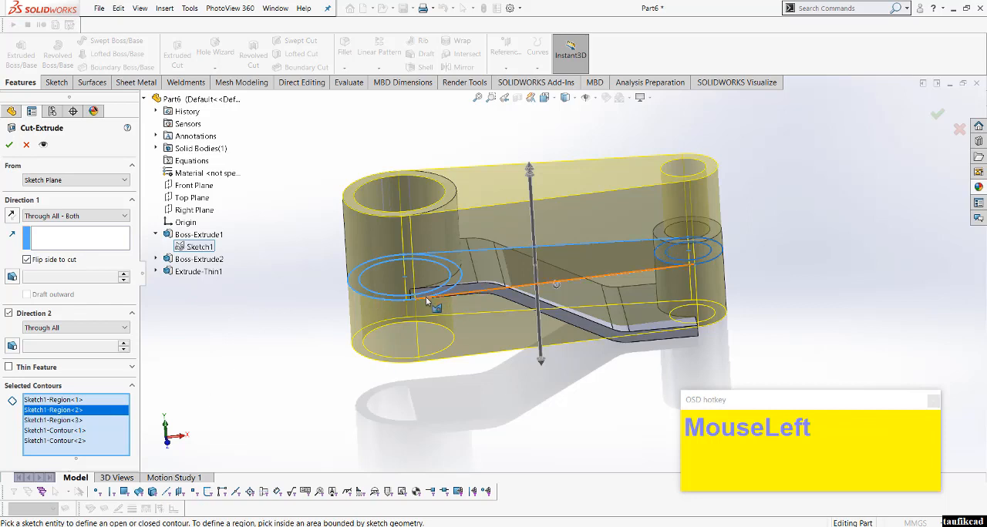
click(400, 303)
click(405, 302)
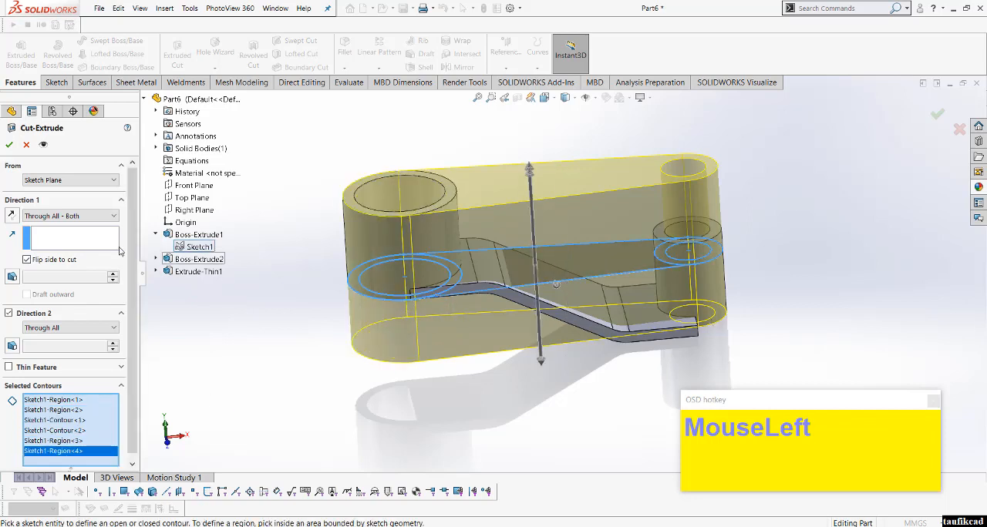
click(8, 145)
middle_drag(457, 337, 535, 400)
scroll(535, 400, up, 3)
scroll(544, 301, down, 3)
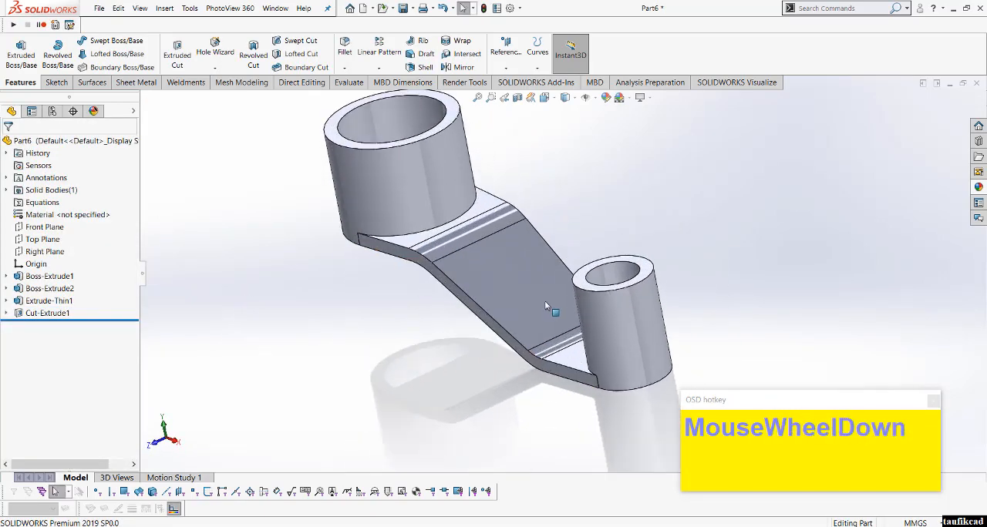
Step: Edit the web-trimming cut to exclude the large boss's inner circle from the selected contours and rebuild it
middle_drag(544, 301, 473, 348)
click(108, 314)
click(69, 284)
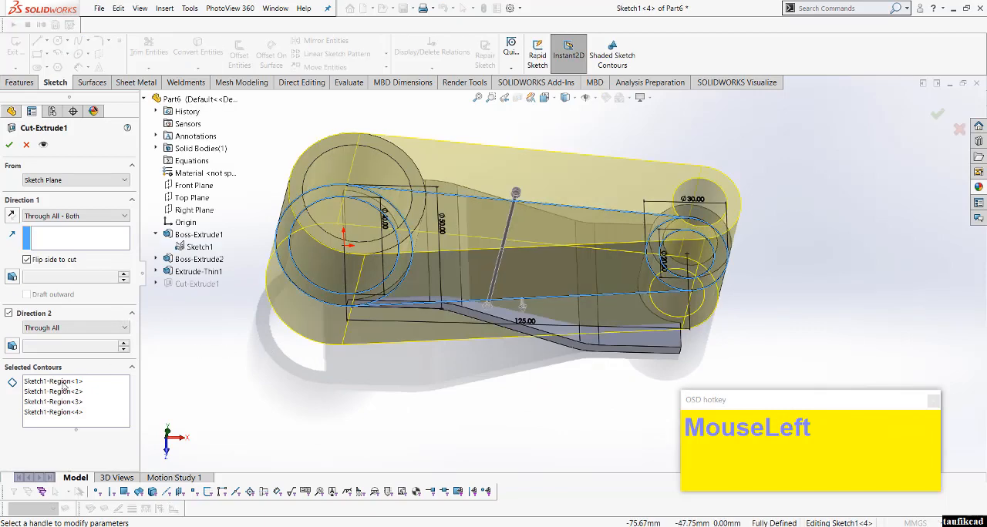
click(87, 402)
middle_drag(363, 310, 380, 277)
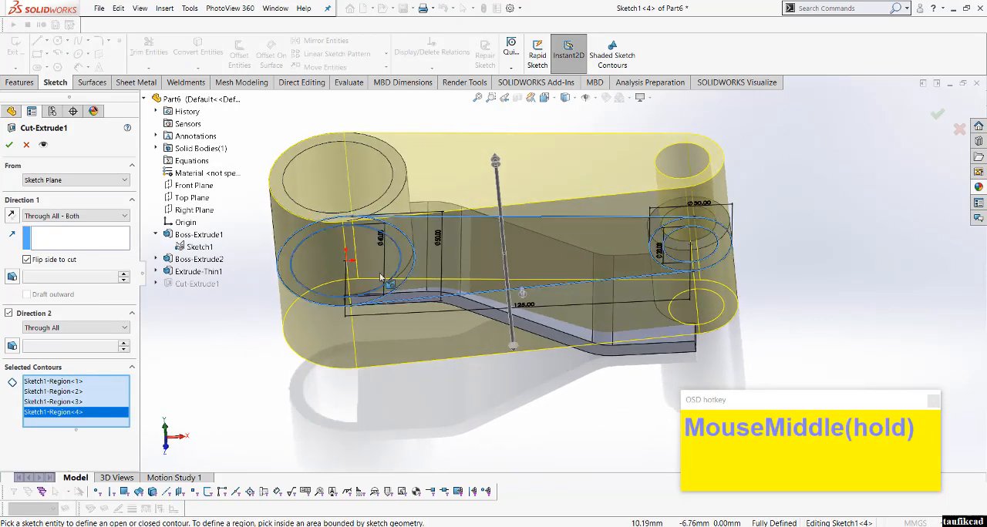
click(398, 273)
click(10, 145)
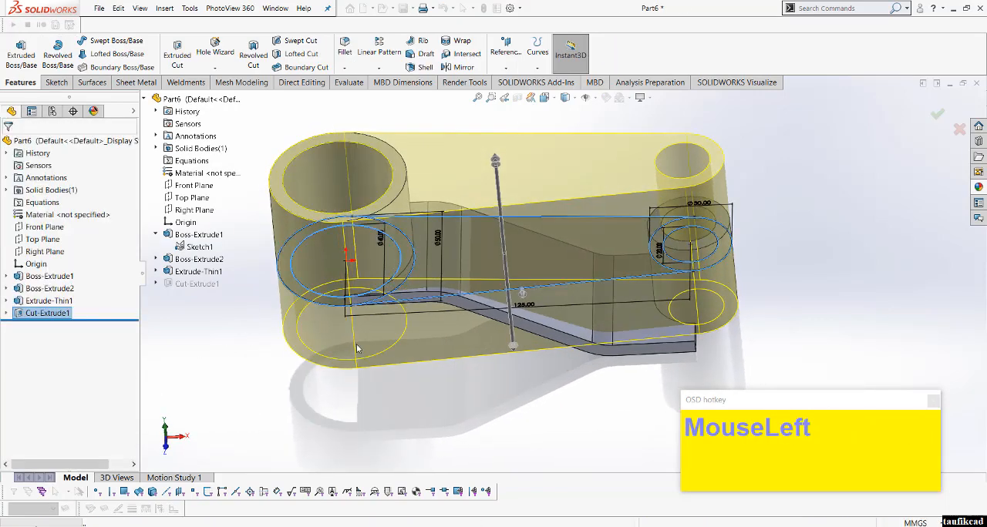
middle_drag(391, 286, 395, 290)
scroll(395, 290, up, 2)
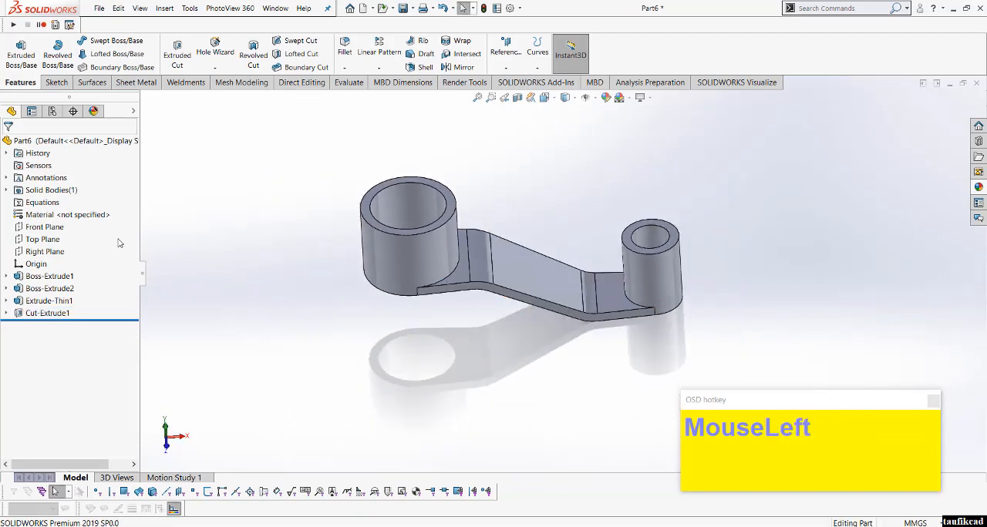
Step: Open a new sketch on the Front Plane and orient the view normal to it
click(38, 230)
click(48, 214)
click(550, 99)
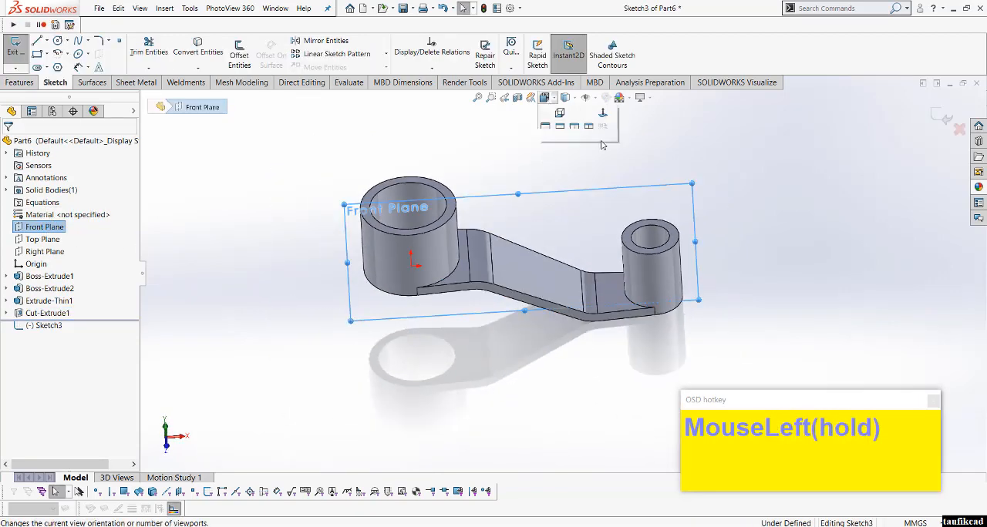
click(603, 155)
scroll(113, 122, up, 1)
scroll(113, 122, down, 2)
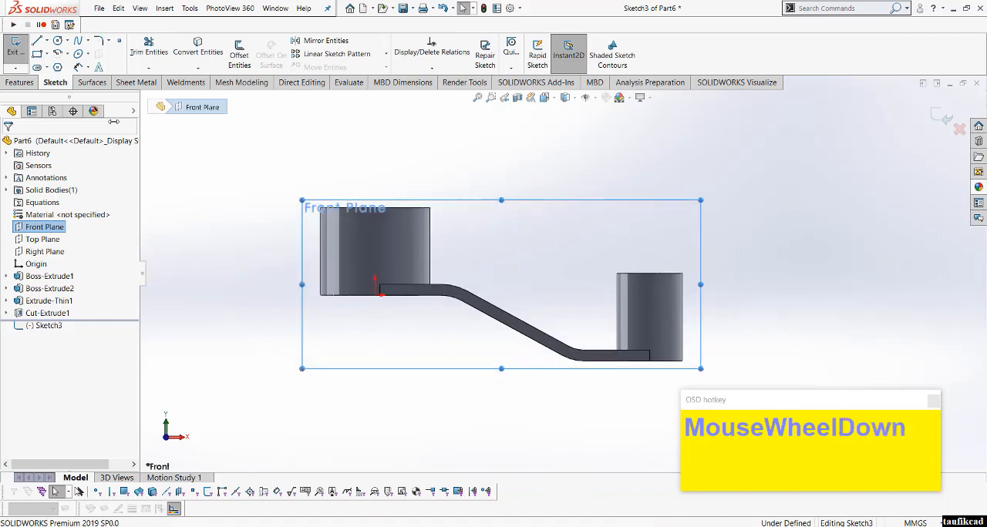
Step: Sketch a horizontal line from the centre of the large boss's top edge, extending past the boss towards the small one
click(36, 42)
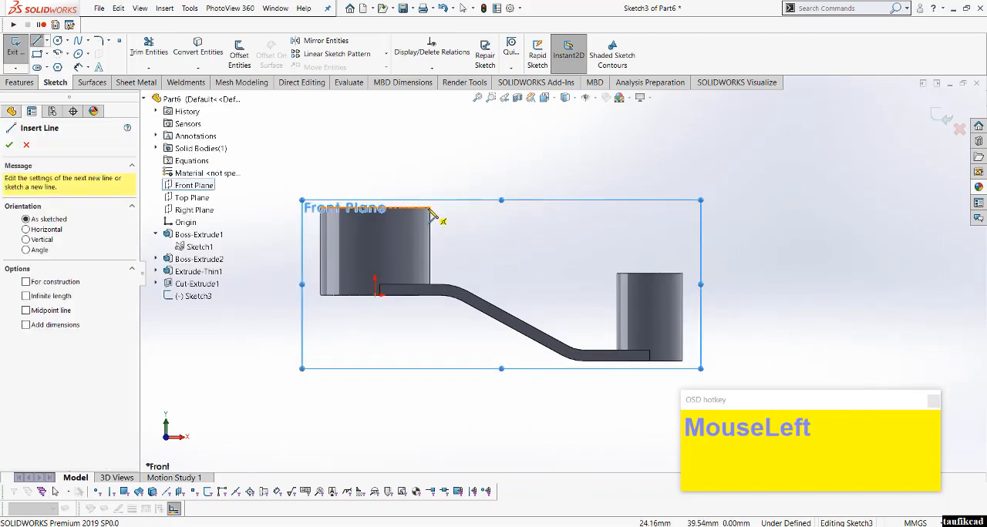
scroll(409, 222, down, 1)
click(383, 213)
scroll(539, 231, up, 1)
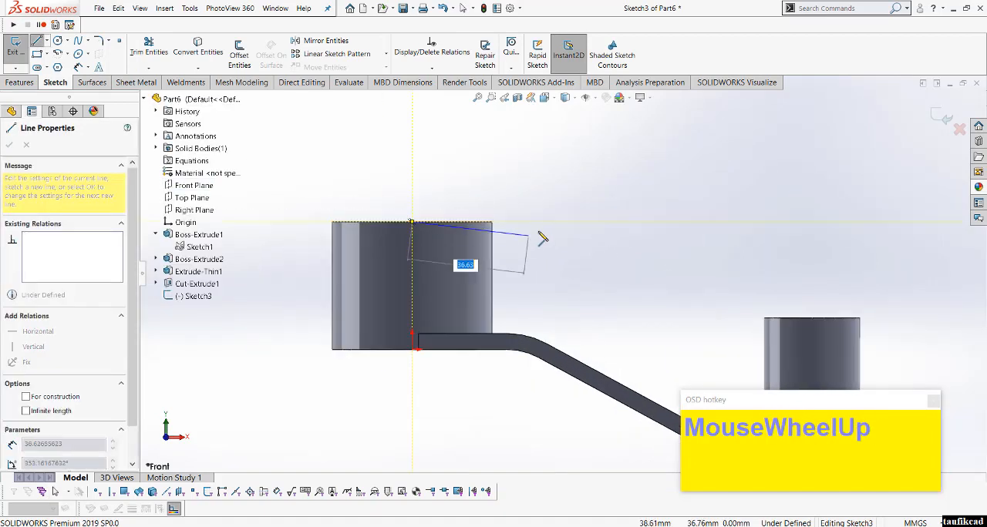
scroll(562, 235, up, 2)
scroll(610, 266, down, 1)
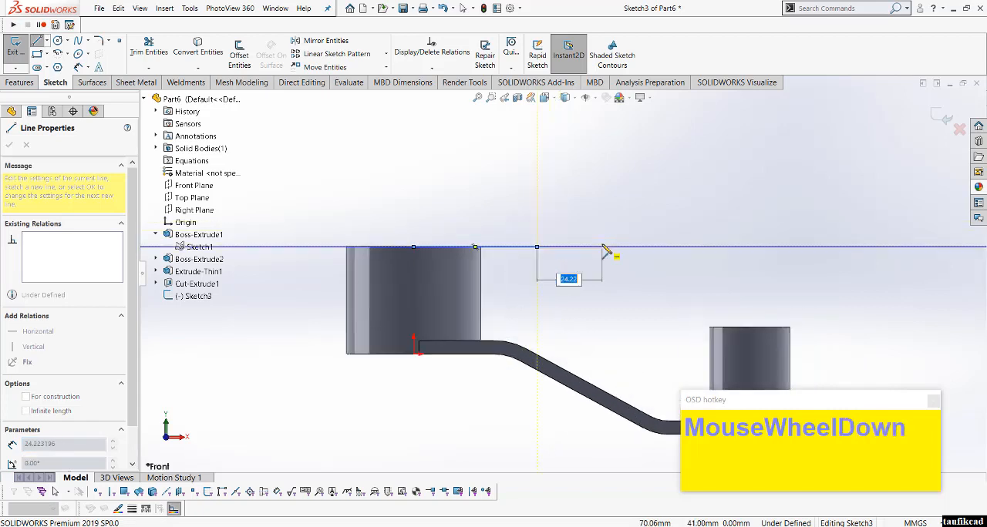
scroll(702, 309, up, 1)
scroll(522, 282, down, 1)
right_click(511, 256)
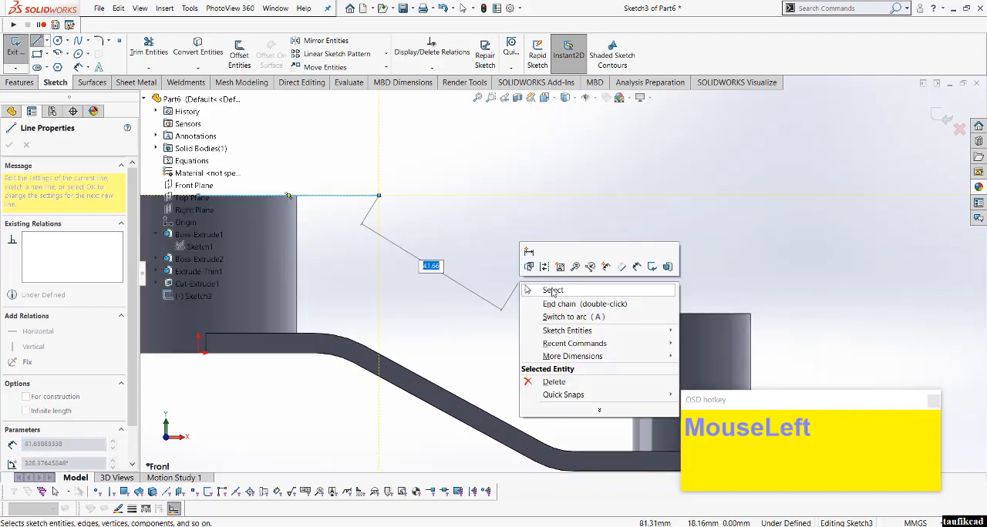
click(540, 288)
Step: Sketch a horizontal line about 31 mm long from the centre of the small boss's top edge towards the large boss
key(l)
click(692, 313)
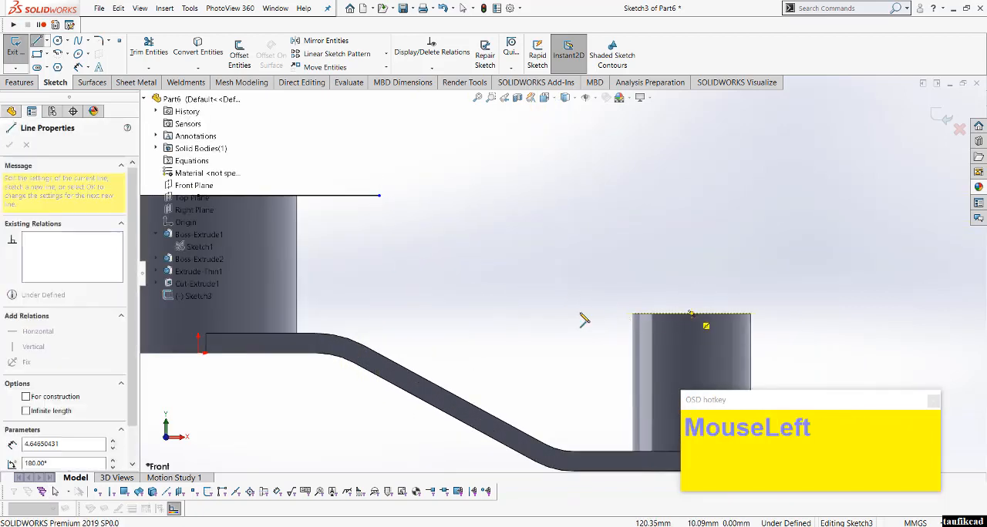
click(568, 313)
right_click(579, 258)
click(616, 273)
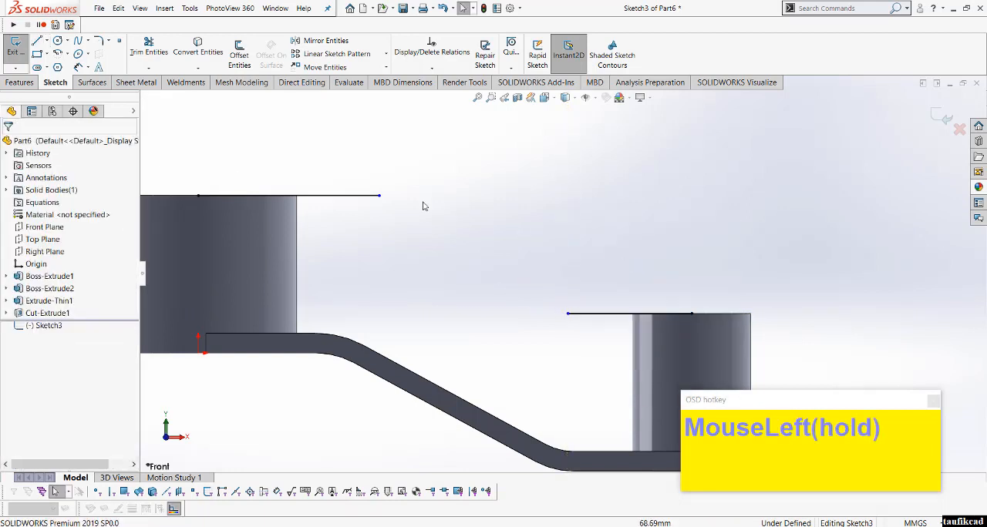
Step: Dimension the horizontal line at the small boss's top and set its length to 30 mm
right_click(552, 182)
click(589, 190)
click(618, 311)
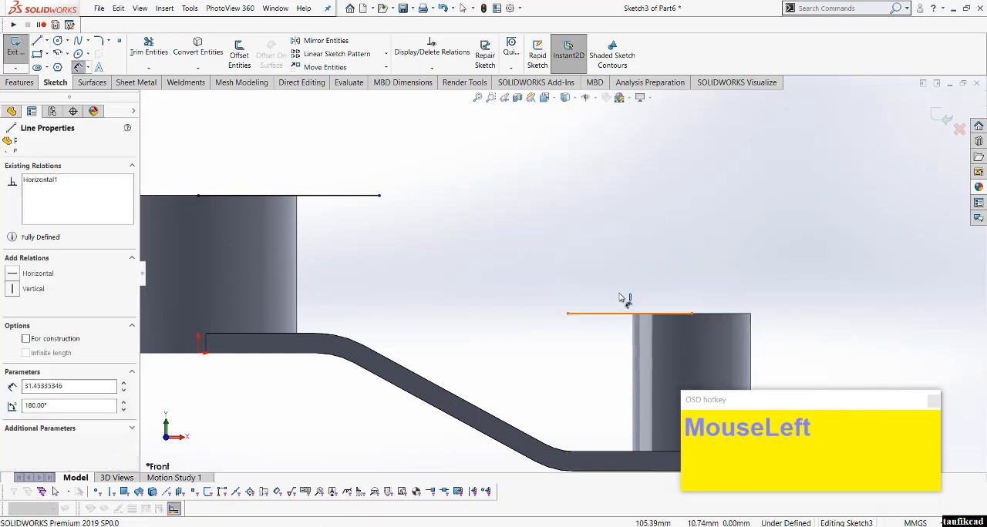
click(621, 288)
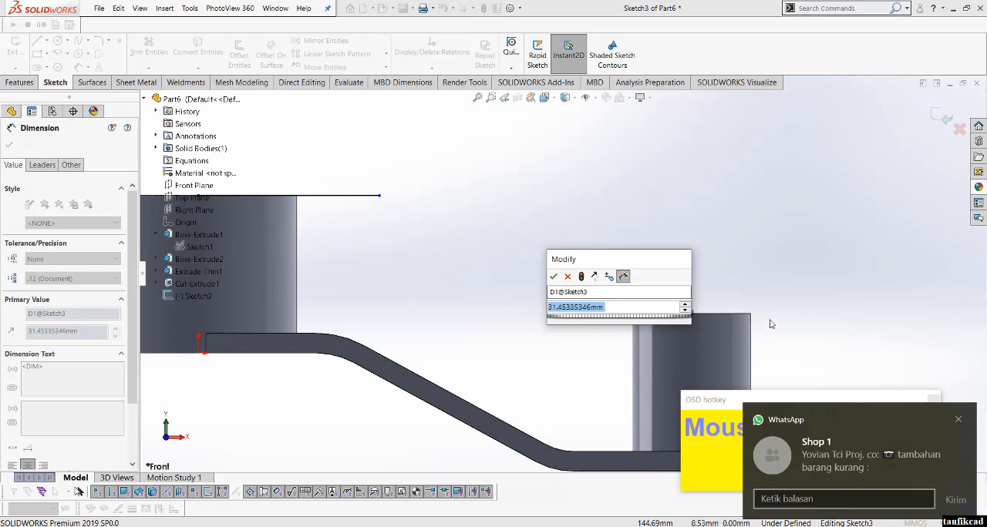
click(960, 420)
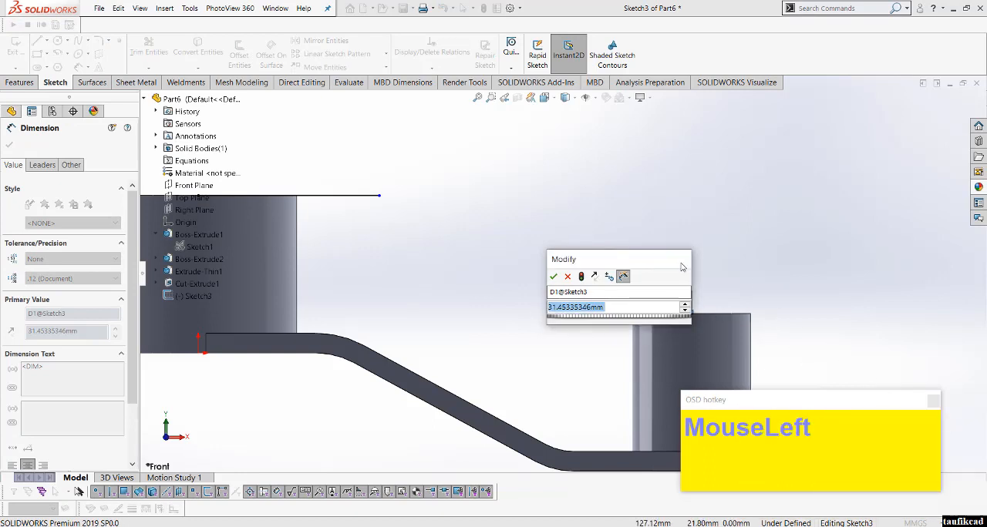
text(30)
key(Return)
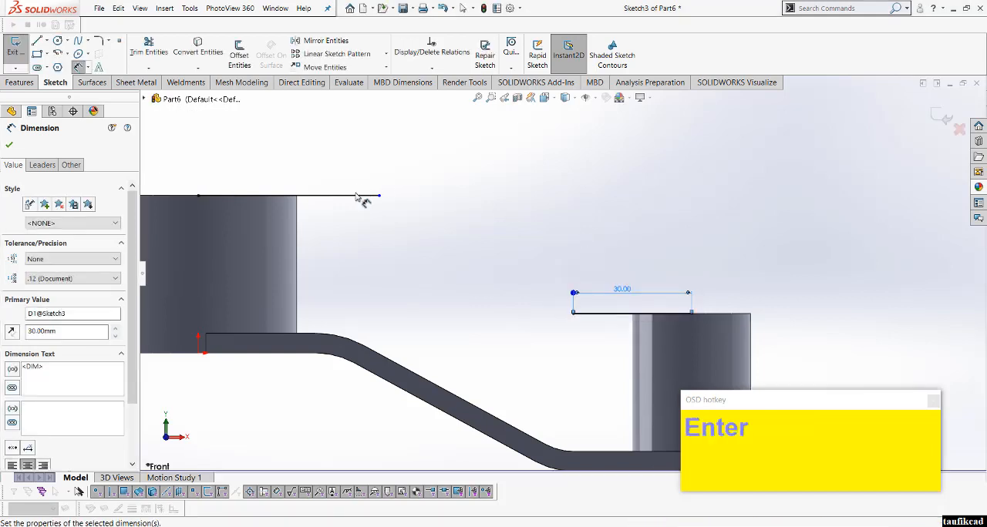
Step: Set the length of the horizontal line at the large boss's top to 30 mm and turn off all WhatsApp notifications
click(362, 193)
click(356, 175)
text(30)
key(Return)
click(944, 396)
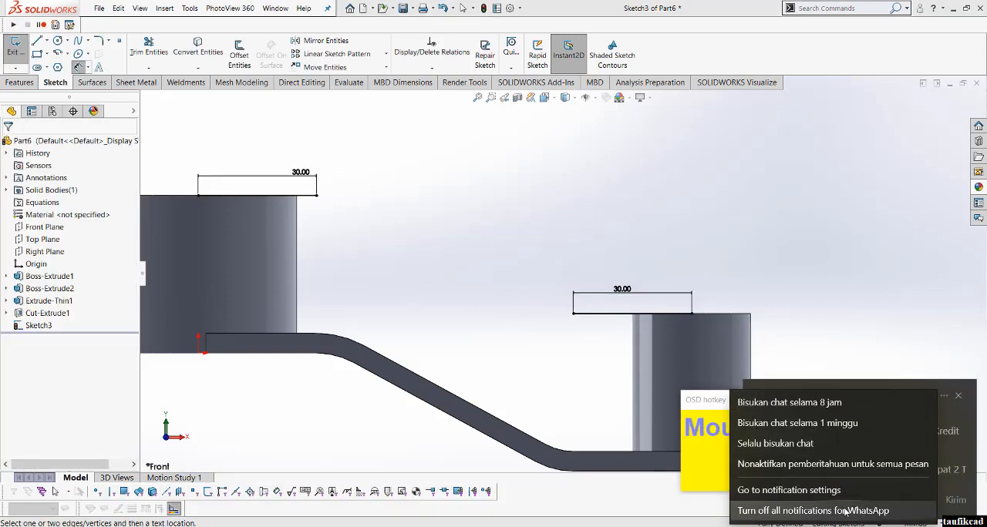
click(843, 514)
right_click(653, 218)
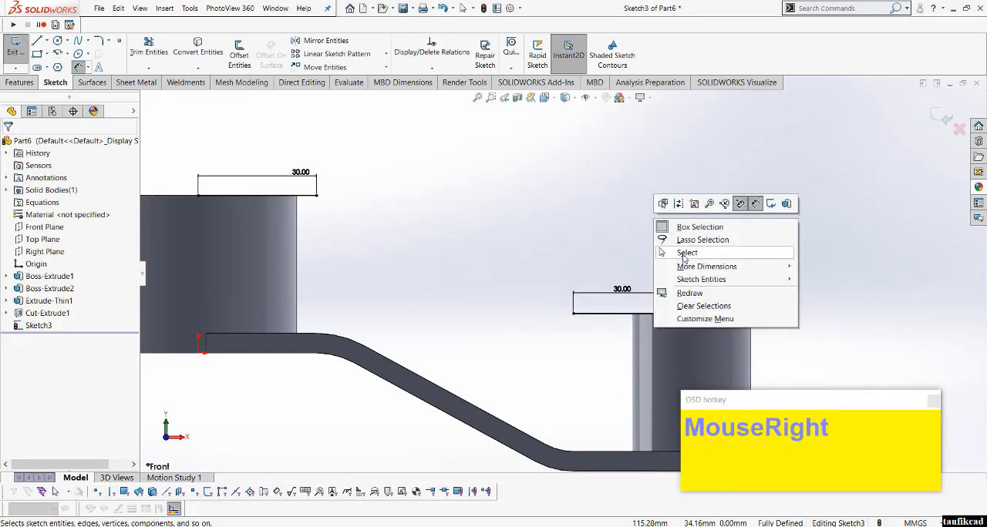
click(695, 254)
Step: Offset the upper edge of the web's sloped section 30 mm upward, with the offset direction reversed
click(241, 54)
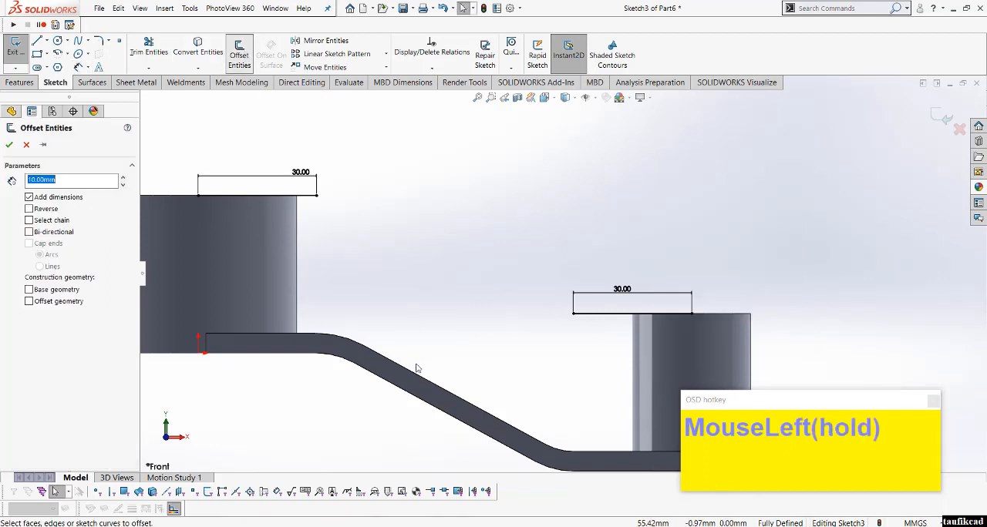
click(415, 377)
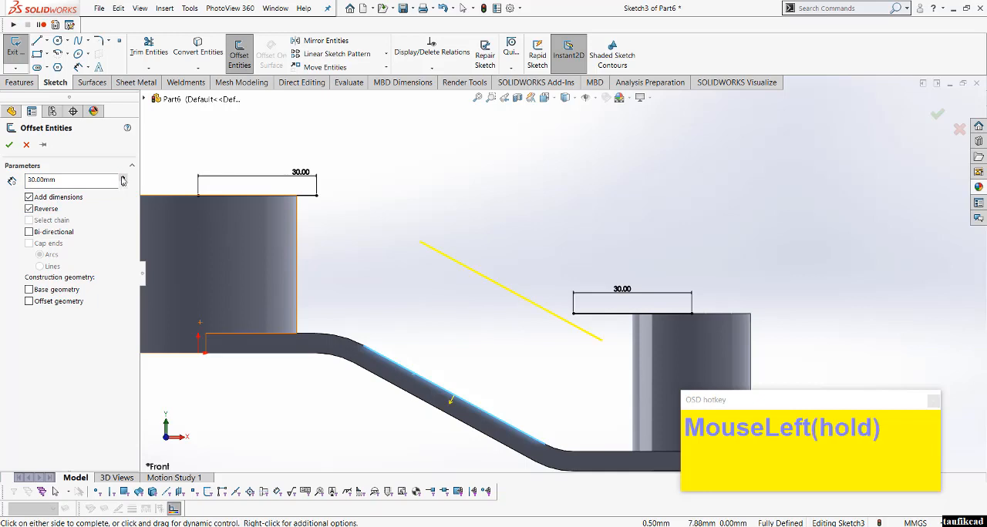
click(10, 145)
Step: Add a 20 mm sketch fillet between the large boss's top line and the sloped offset line, accepting the loss of relations
click(98, 40)
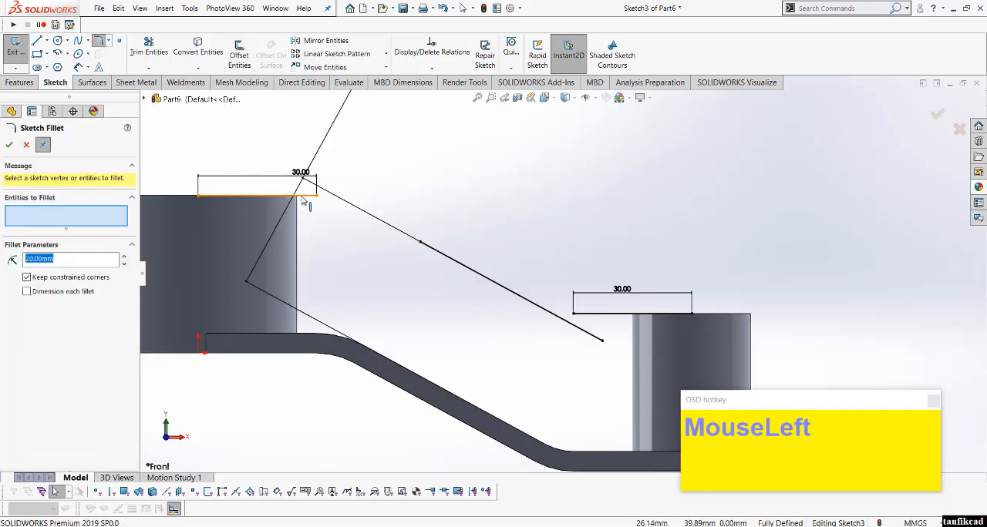
click(308, 195)
click(439, 256)
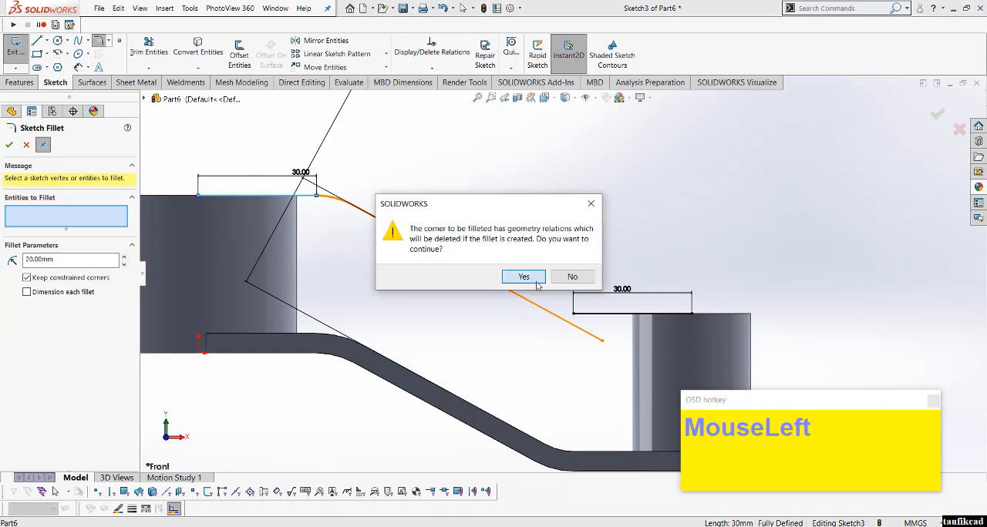
click(524, 277)
click(576, 328)
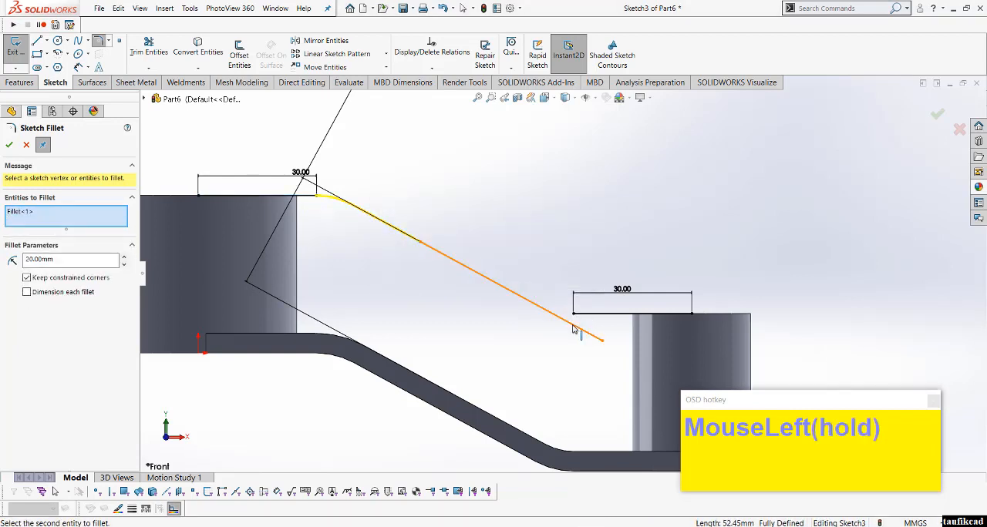
click(8, 145)
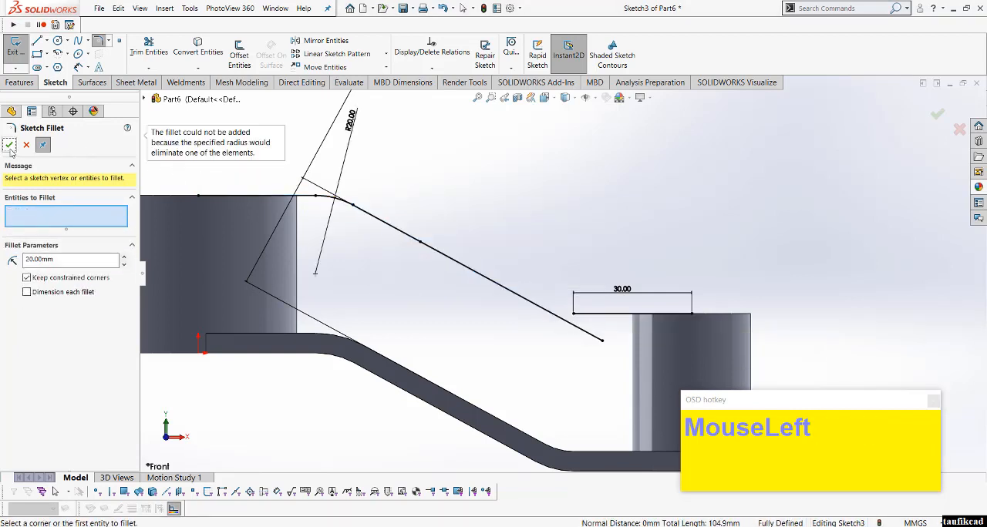
Step: Add a 20 mm sketch fillet between the sloped line and the small boss's top line, and exit the sketch
click(574, 324)
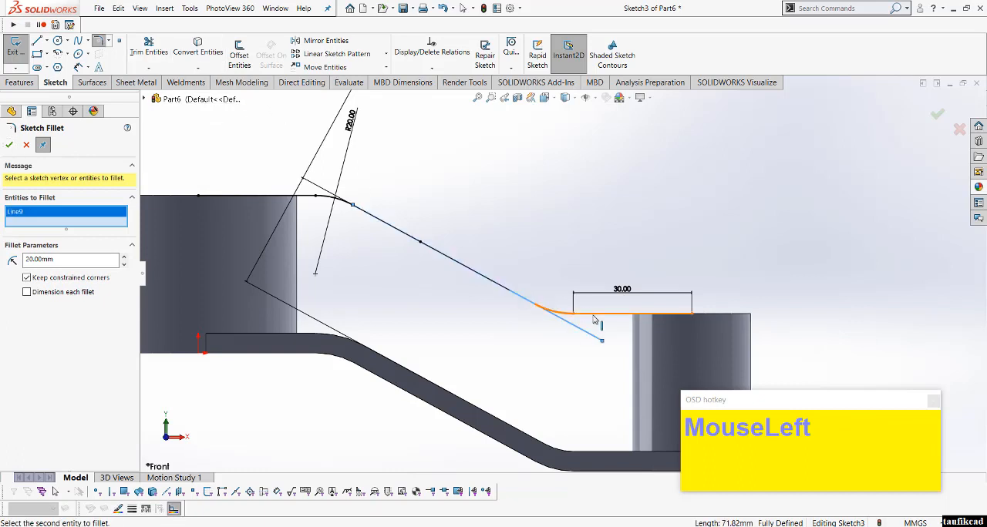
click(595, 319)
click(516, 278)
click(10, 146)
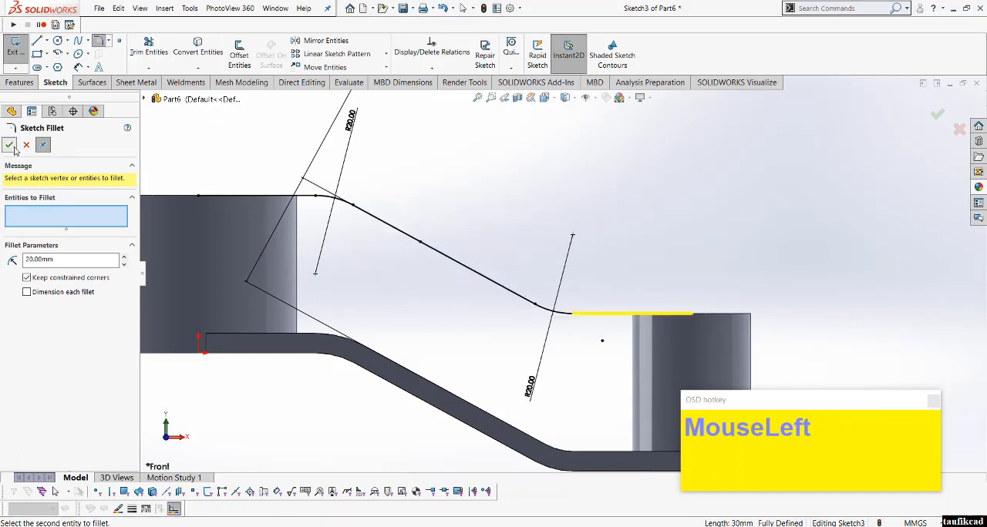
scroll(540, 270, up, 2)
click(10, 146)
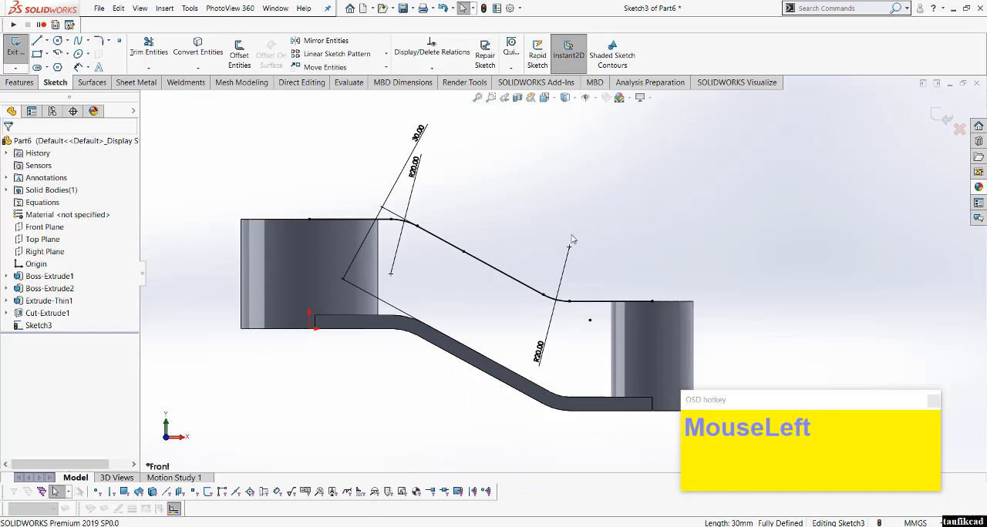
scroll(570, 239, up, 1)
scroll(532, 239, down, 1)
click(547, 206)
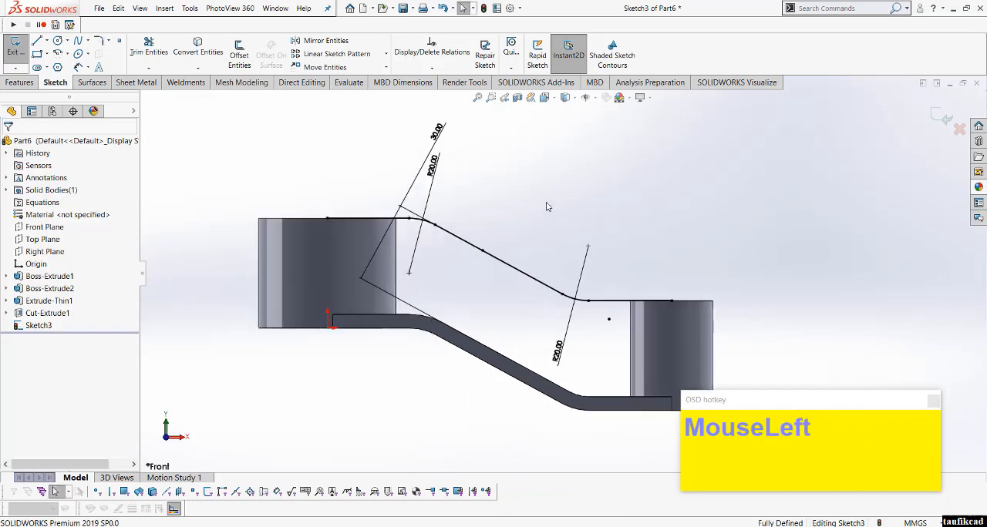
click(941, 117)
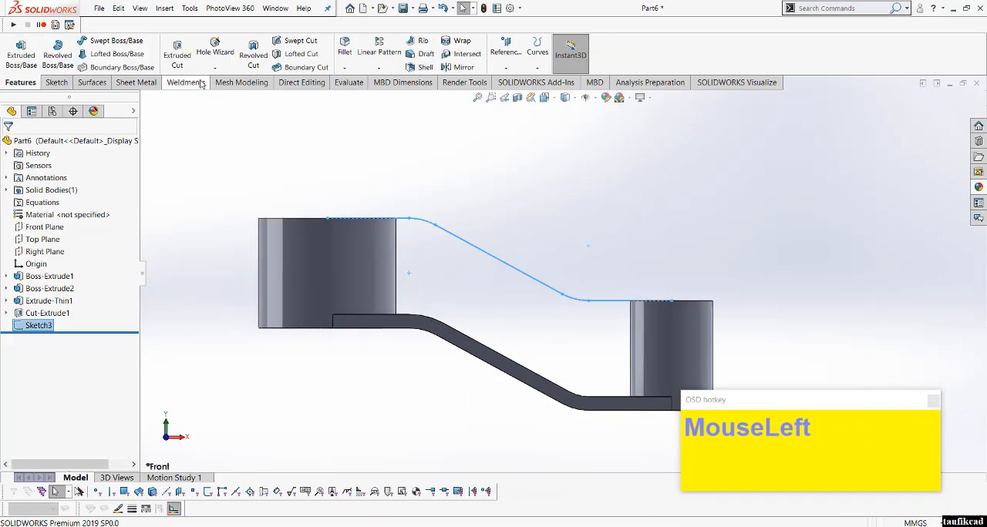
Step: Create a 5 mm thick rib from the sketch profile down to the web, with thickness on both sides
click(415, 43)
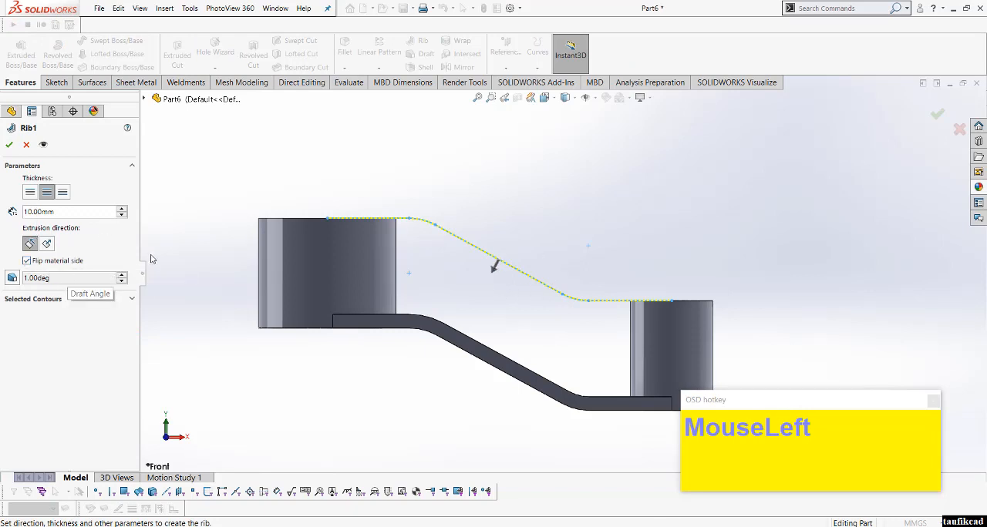
middle_drag(324, 274, 385, 246)
click(44, 213)
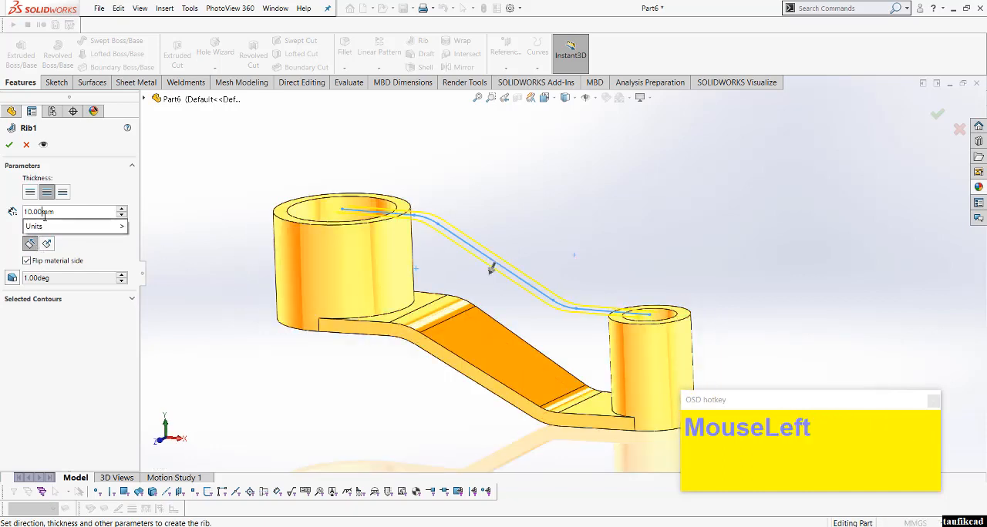
drag(79, 216, 2, 216)
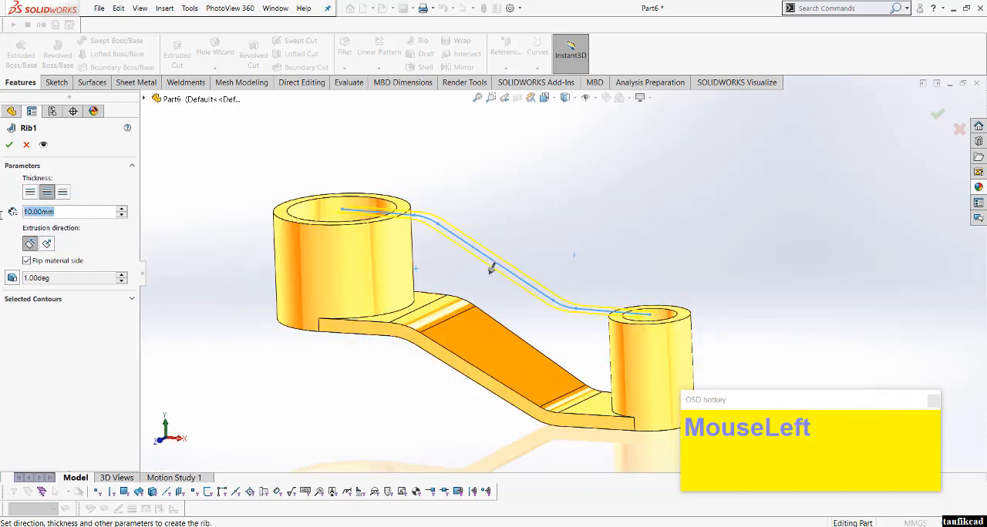
text(5)
key(Return)
click(9, 145)
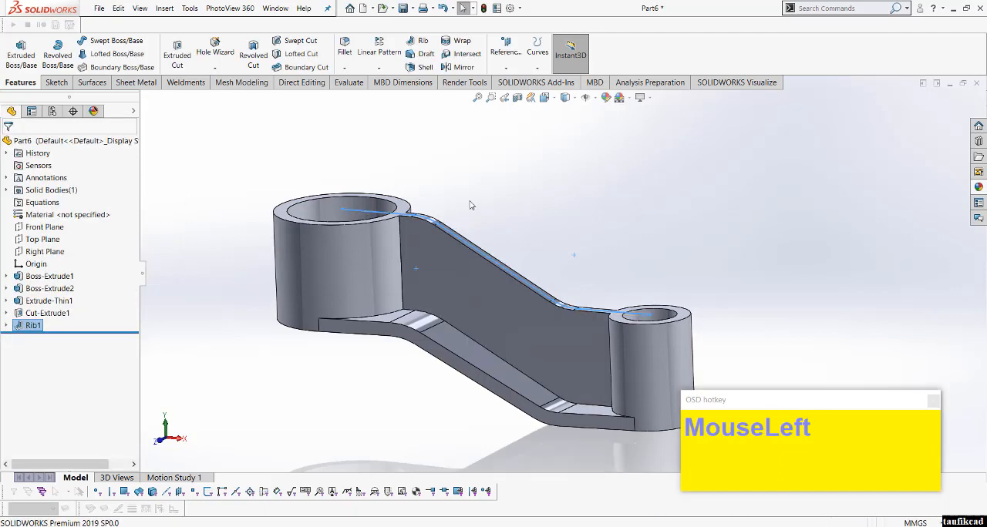
Step: Examine the rib between the two bosses from several angles
middle_drag(478, 247, 524, 254)
scroll(610, 293, up, 3)
scroll(582, 305, down, 2)
middle_drag(582, 305, 541, 281)
scroll(542, 282, up, 2)
scroll(491, 263, down, 2)
scroll(314, 222, up, 2)
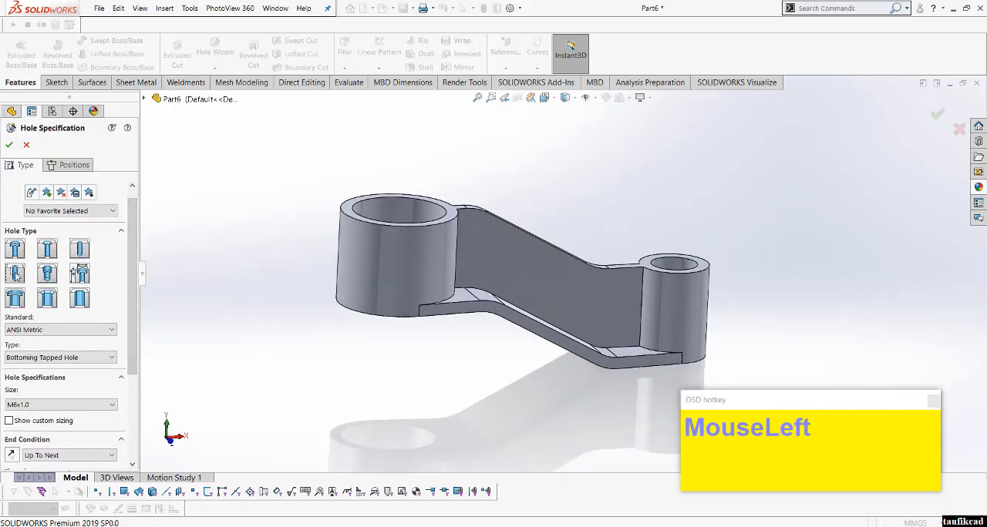
Step: Set the tapped hole's standard to ANSI Metric in the Hole Wizard and show the custom sizing
click(86, 294)
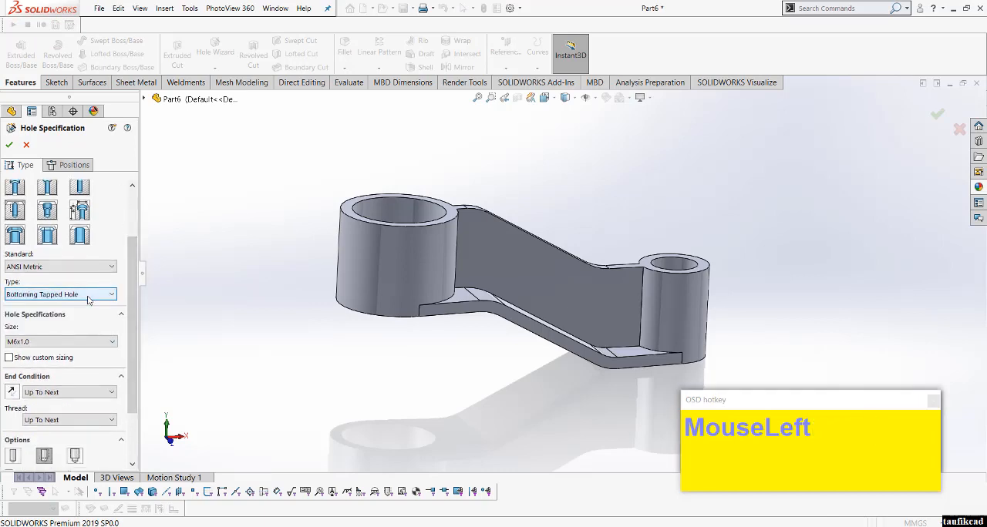
click(87, 297)
click(88, 298)
click(94, 268)
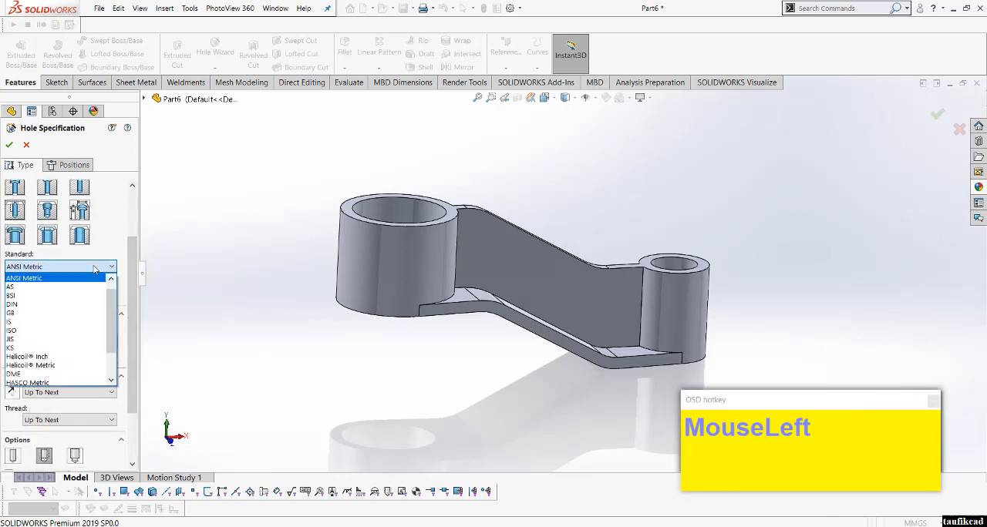
click(55, 279)
click(68, 297)
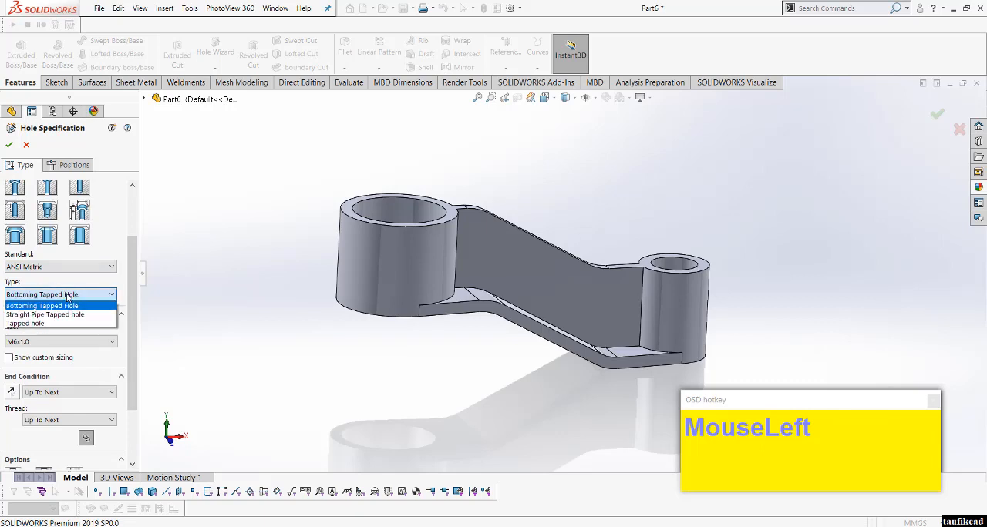
click(103, 344)
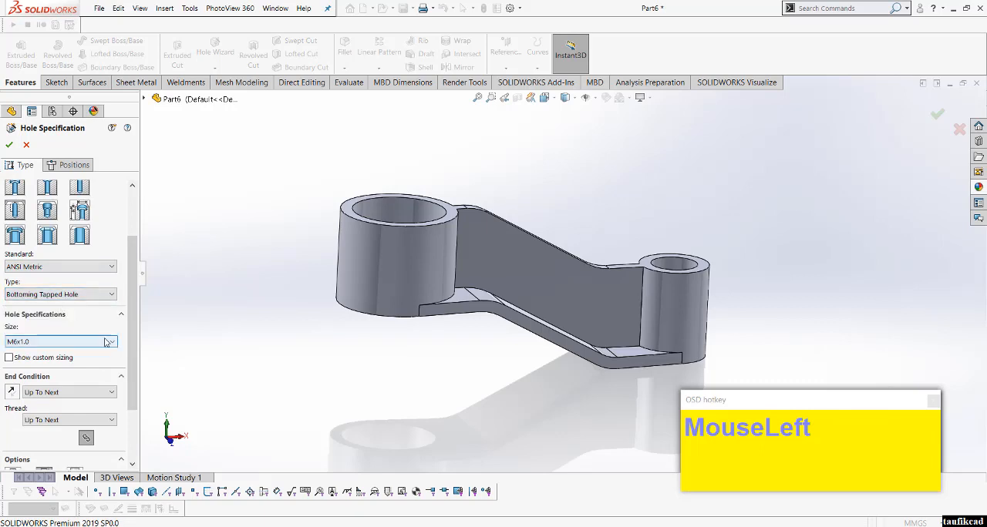
click(104, 344)
click(104, 352)
mouse_move(132, 351)
mouse_down()
mouse_move(124, 401)
mouse_move(128, 334)
mouse_up()
click(9, 325)
Step: Change the hole's type from a bottoming tapped hole to Tapped hole
click(60, 275)
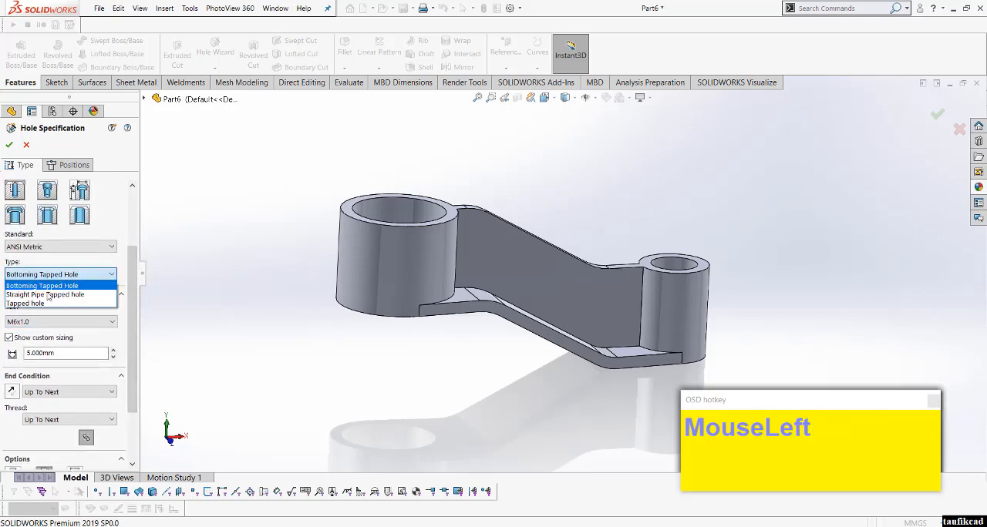
click(44, 294)
click(54, 275)
click(38, 304)
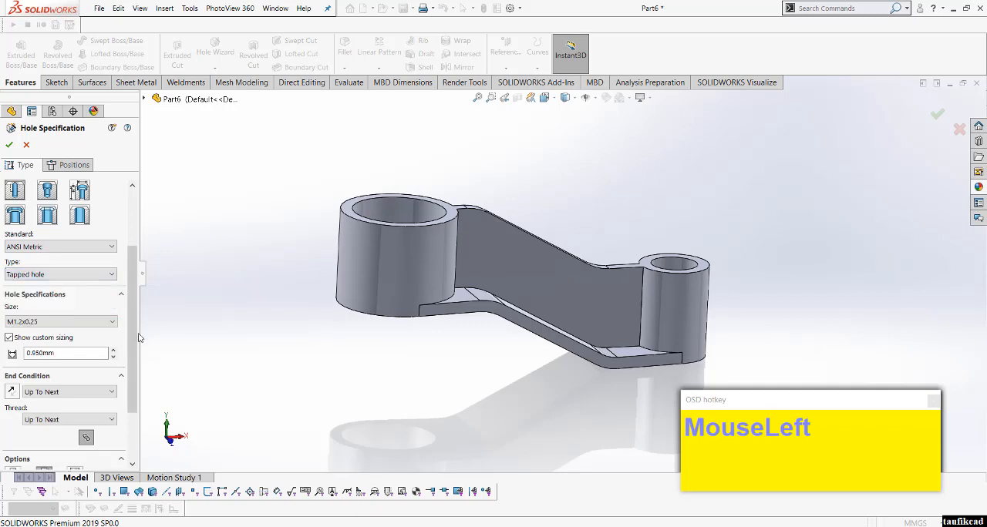
drag(131, 351, 134, 286)
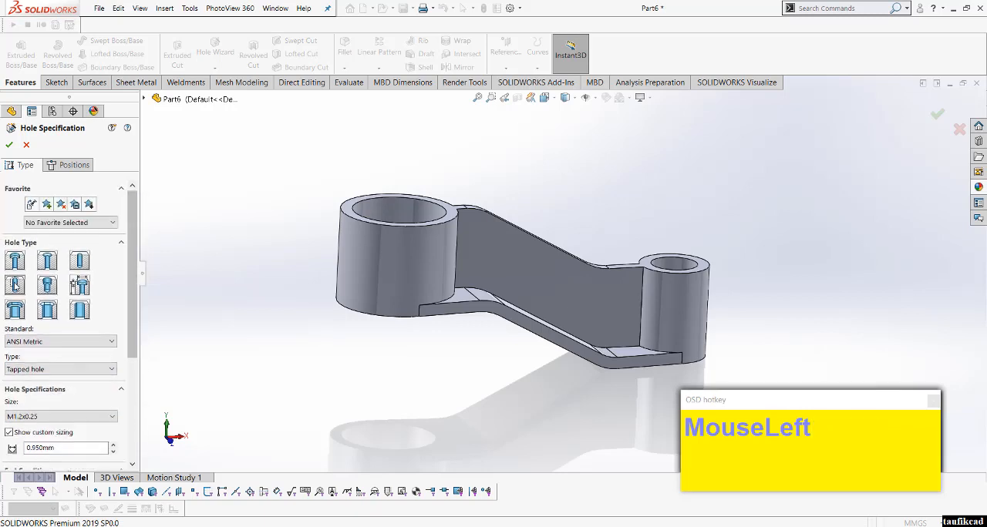
drag(132, 347, 131, 401)
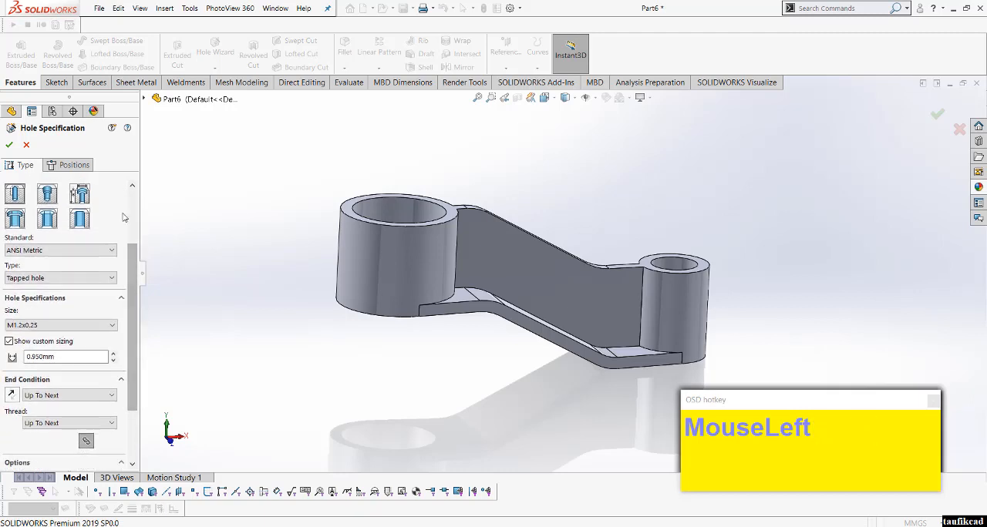
drag(135, 309, 134, 243)
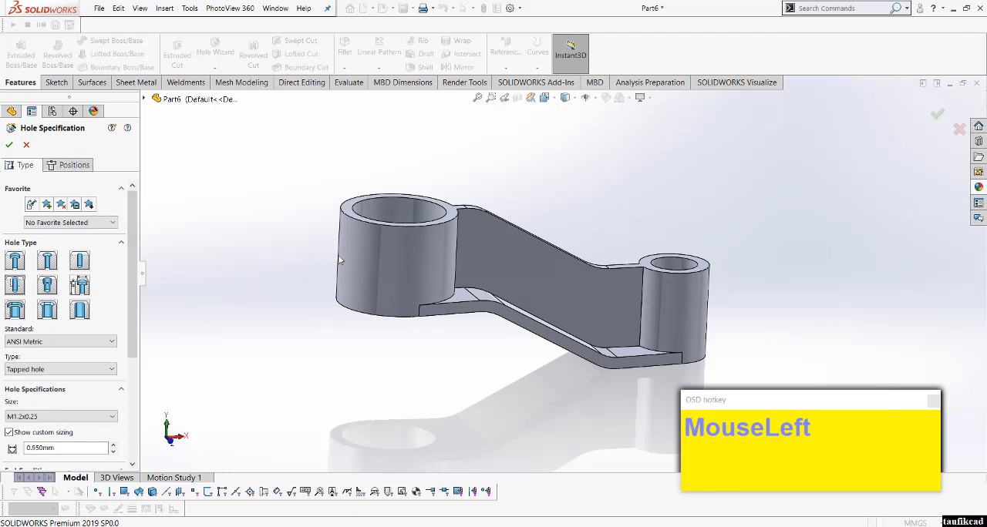
Step: Place the tapped hole's position point on the outer cylindrical face of the large boss
click(78, 174)
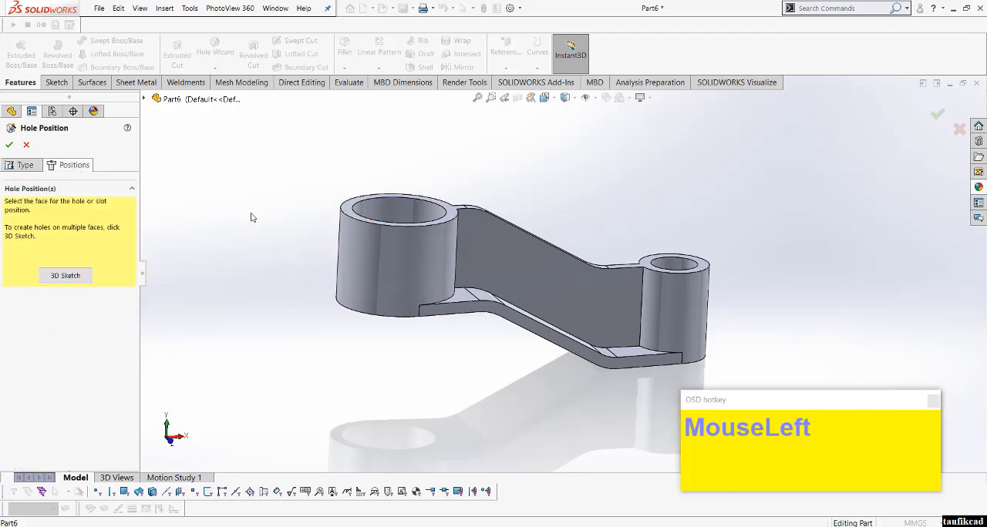
click(356, 253)
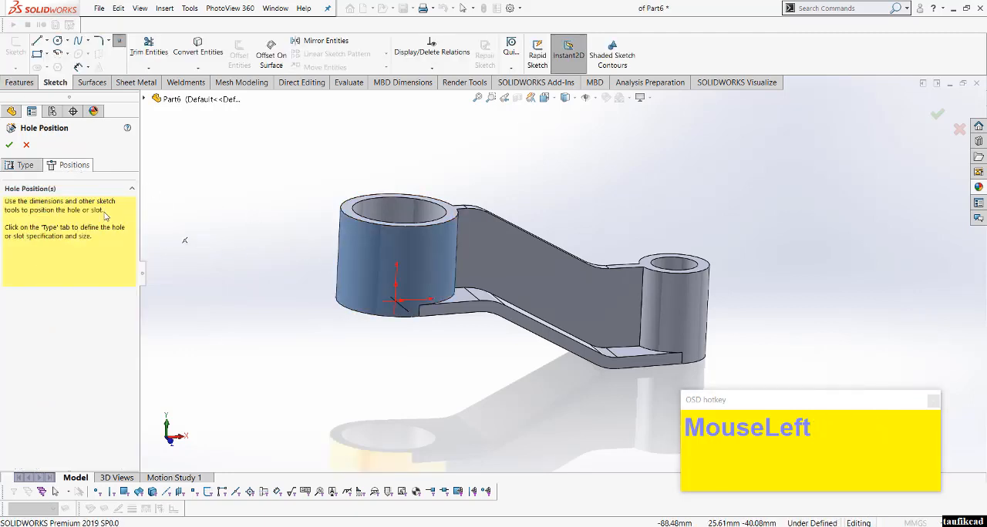
click(341, 244)
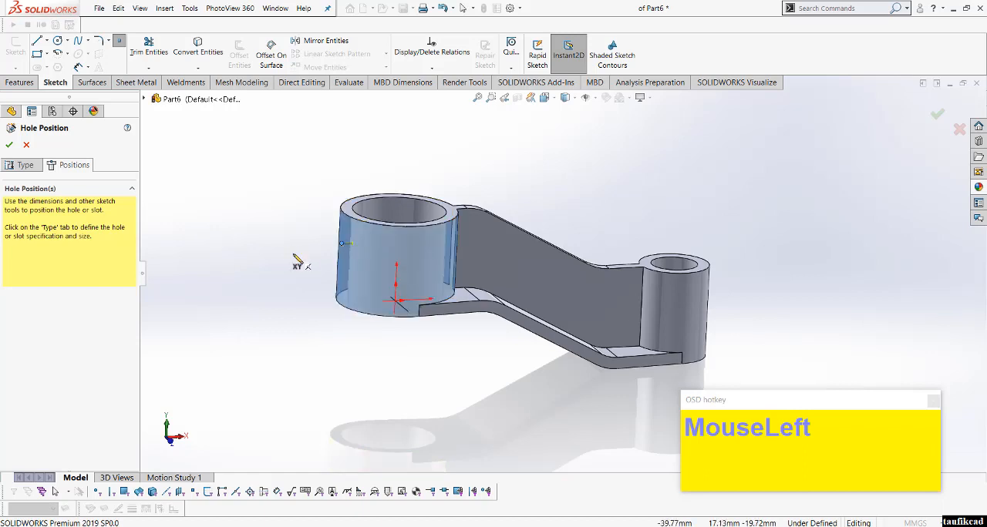
Step: Set the tapped hole's size to M6x1.0 in the hole specification
click(17, 165)
drag(130, 306, 130, 354)
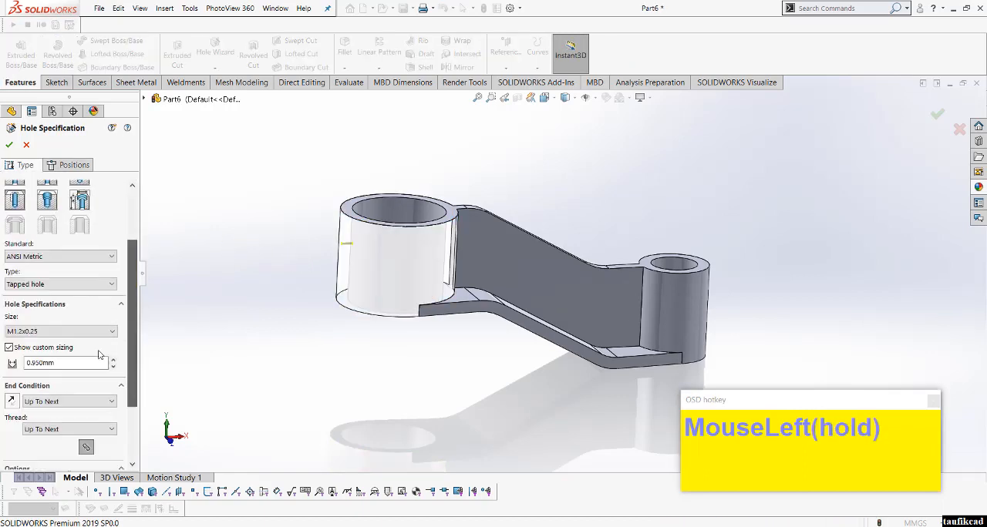
click(75, 332)
scroll(54, 362, up, 1)
scroll(46, 368, down, 4)
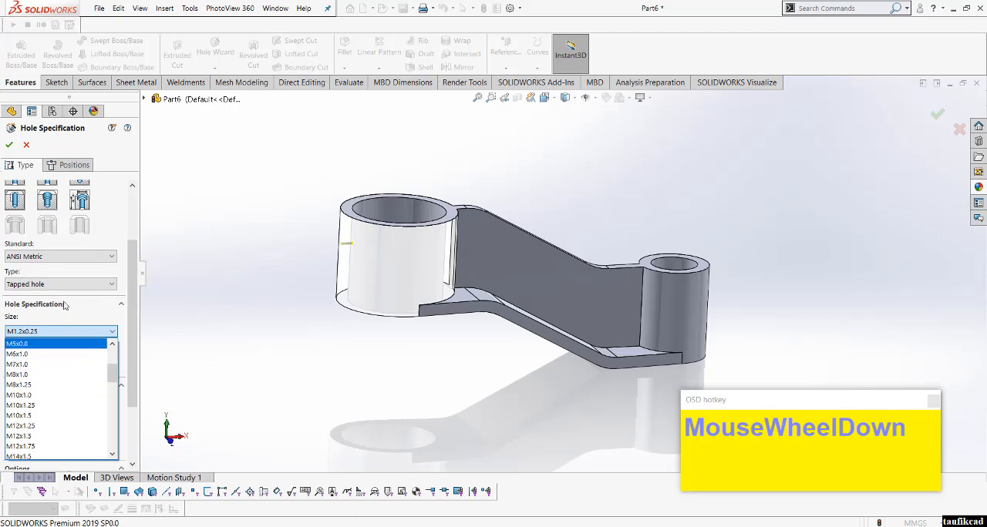
click(39, 354)
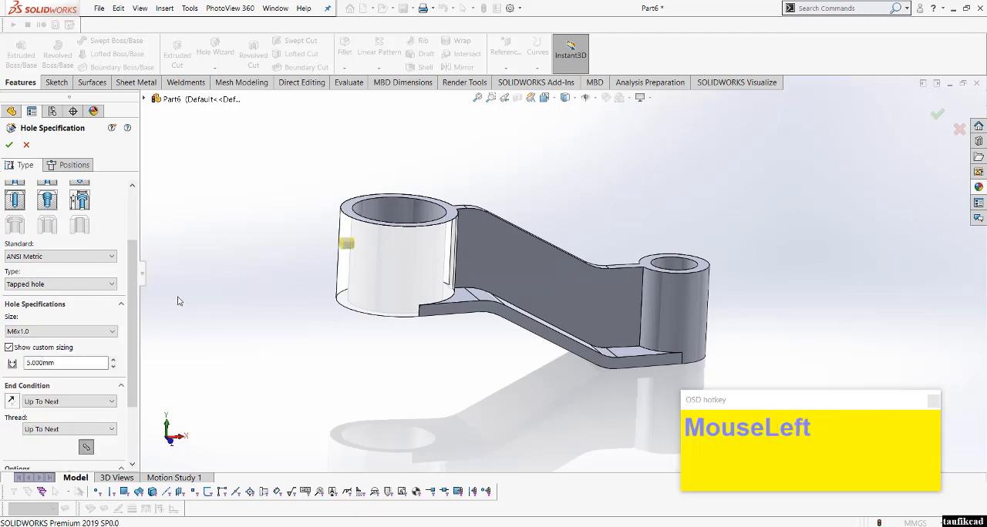
Step: Constrain the hole's position point to the Front Plane with an On Plane relation
click(145, 100)
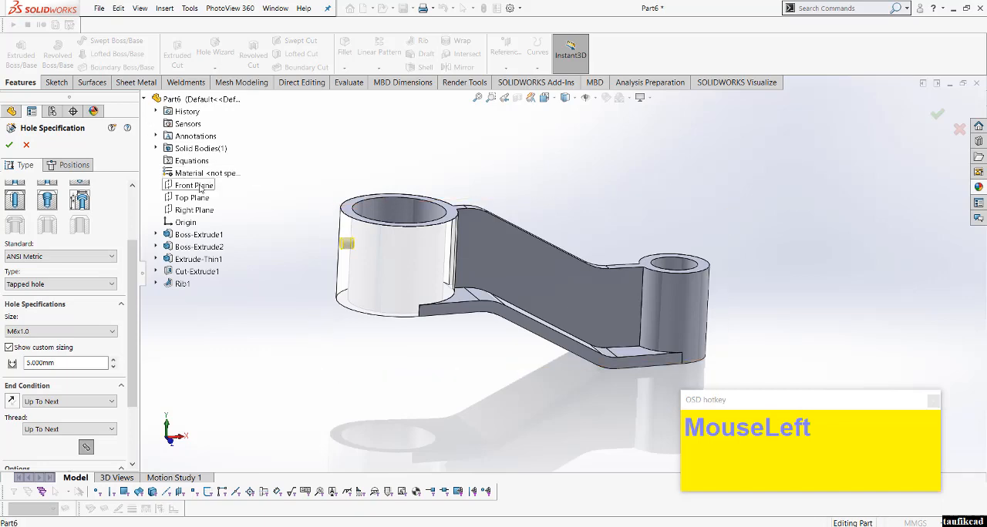
scroll(272, 204, down, 3)
mouse_move(323, 230)
middle_down()
mouse_move(379, 265)
mouse_move(364, 259)
middle_up()
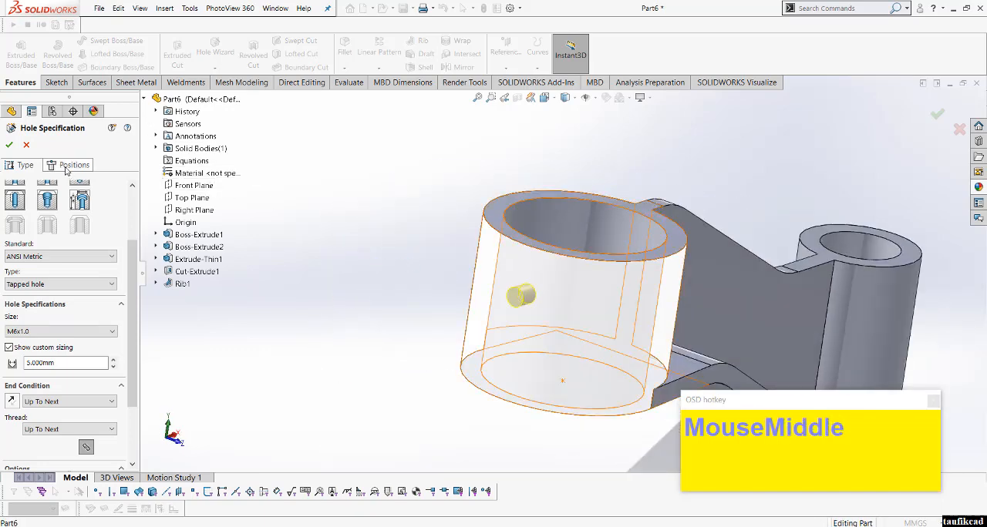
click(67, 168)
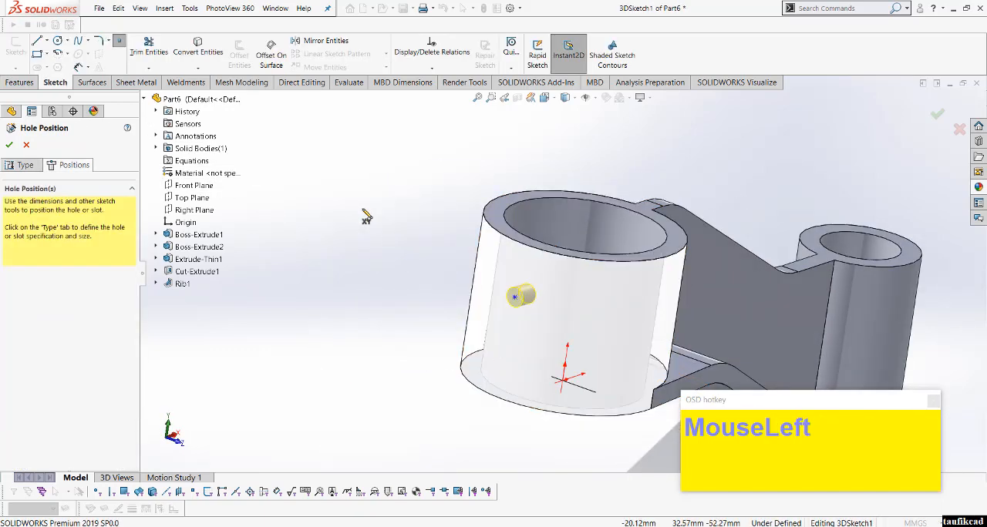
click(197, 189)
right_click(340, 201)
click(353, 211)
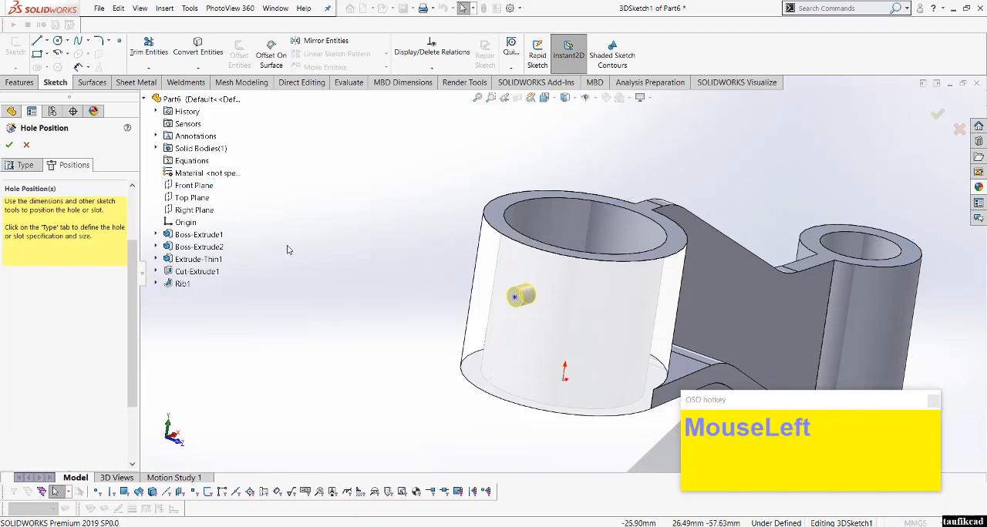
click(194, 185)
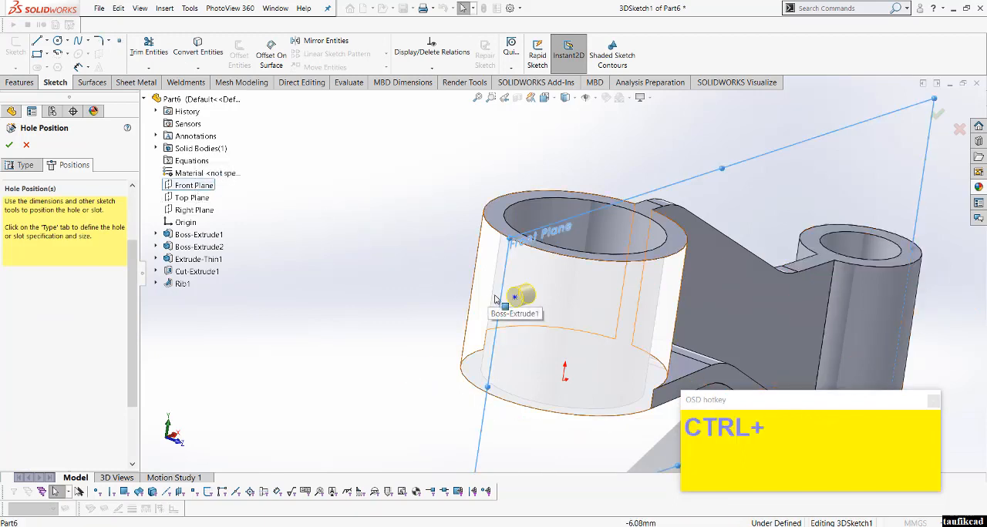
ctrl+click(514, 299)
click(562, 272)
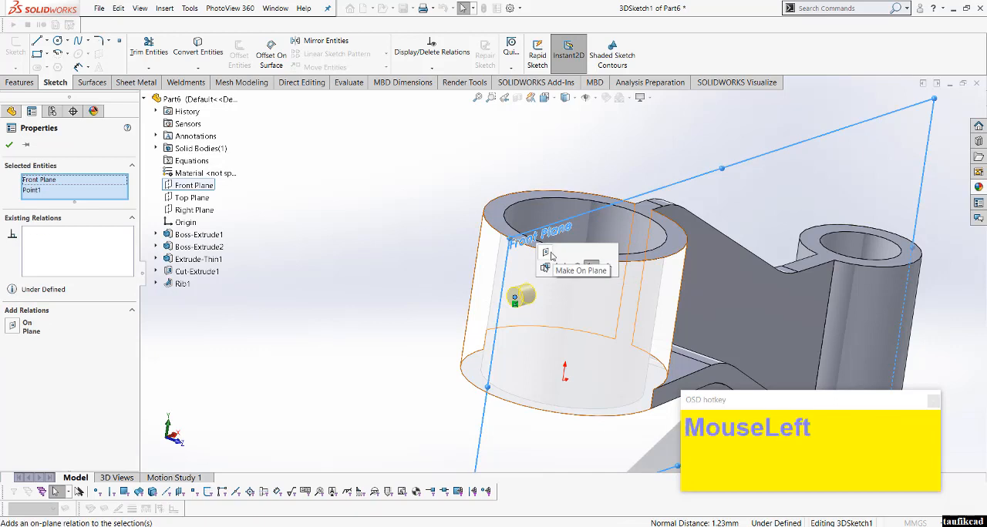
click(352, 266)
Step: Dimension the hole point 25 mm from the large boss's bottom face and finish the tapped hole
right_click(352, 266)
click(421, 250)
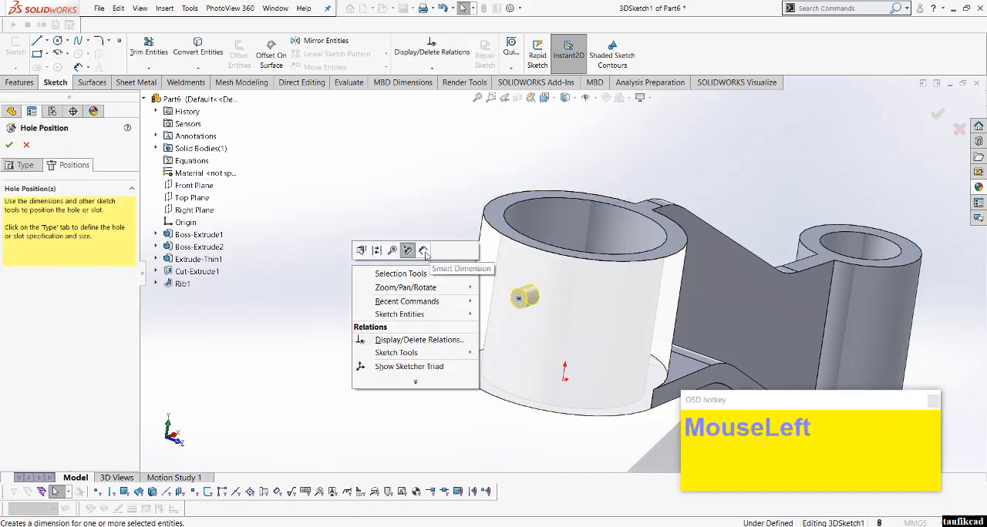
click(519, 299)
middle_drag(477, 410, 500, 380)
click(506, 403)
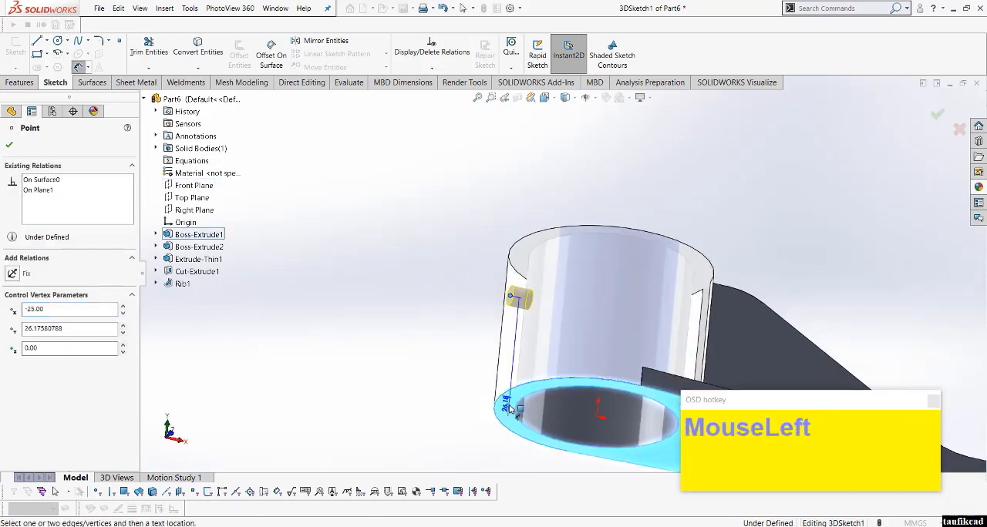
click(455, 363)
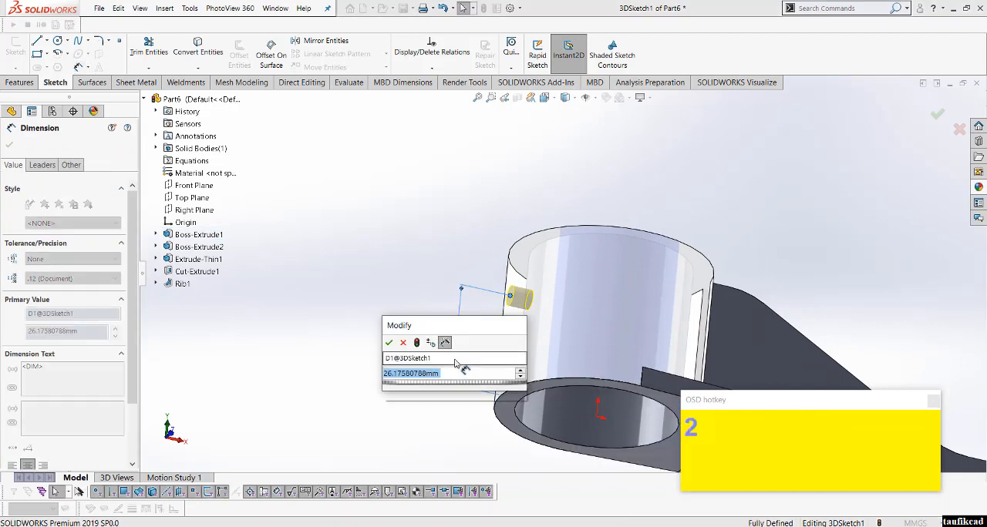
text(25)
key(Return)
scroll(331, 223, up, 3)
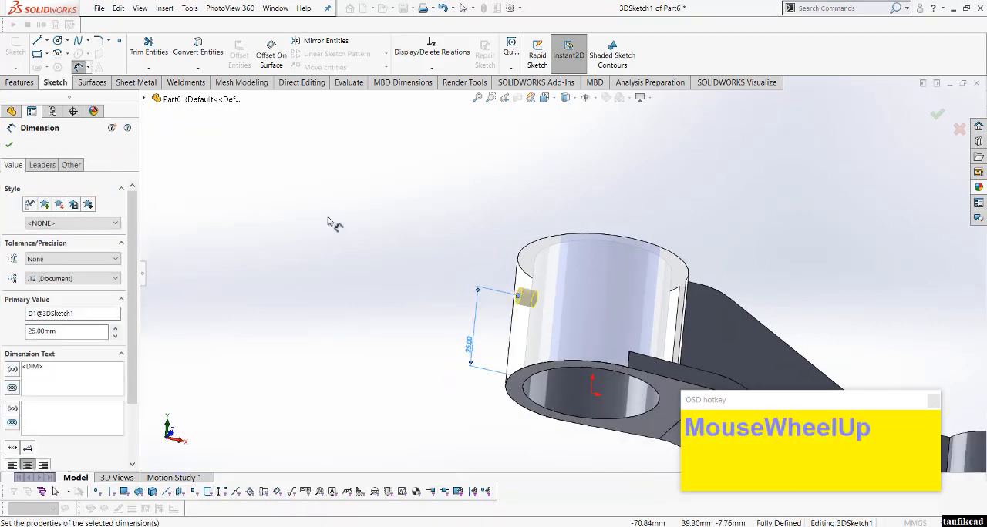
click(10, 148)
click(10, 144)
scroll(405, 193, up, 3)
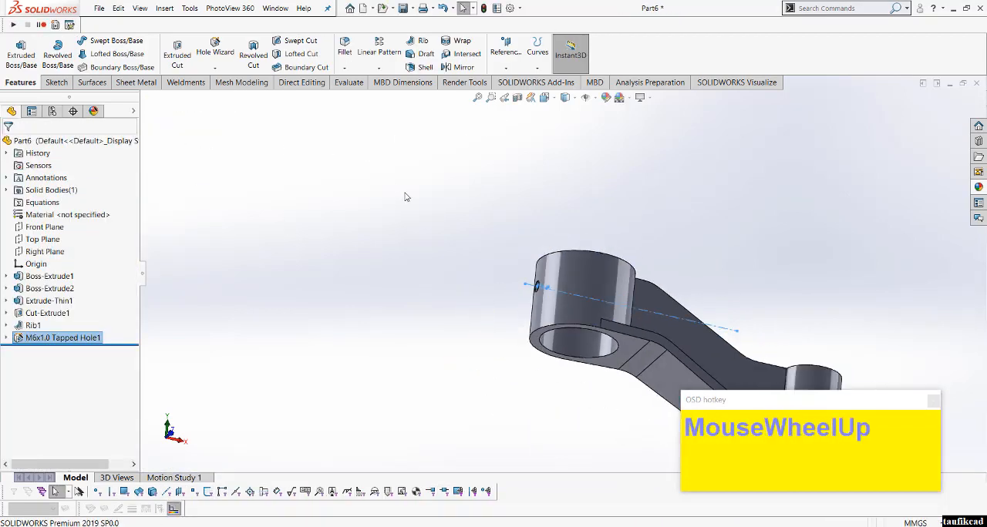
Step: Examine the tapped hole and the whole arm from several angles, ending in the isometric view
middle_drag(405, 193, 366, 391)
scroll(531, 296, down, 3)
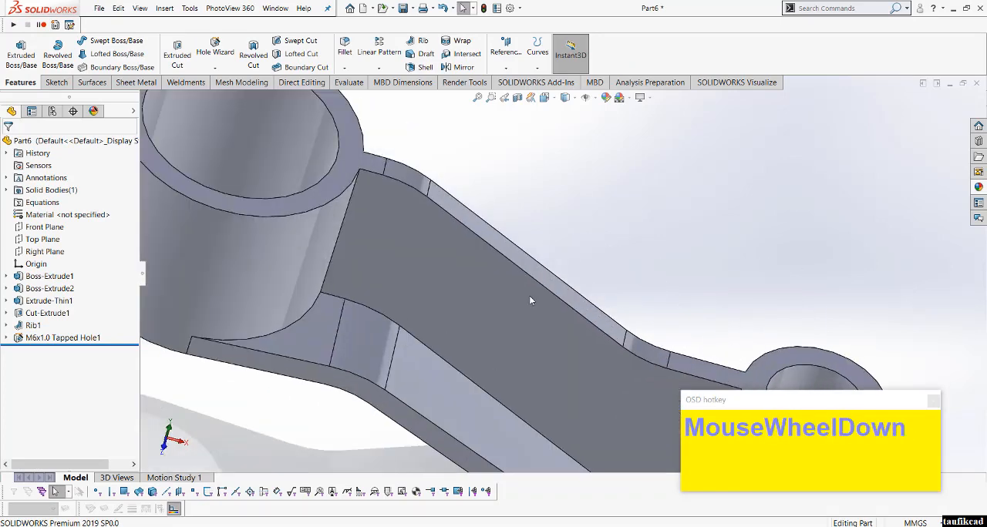
scroll(531, 295, up, 3)
middle_drag(531, 295, 406, 280)
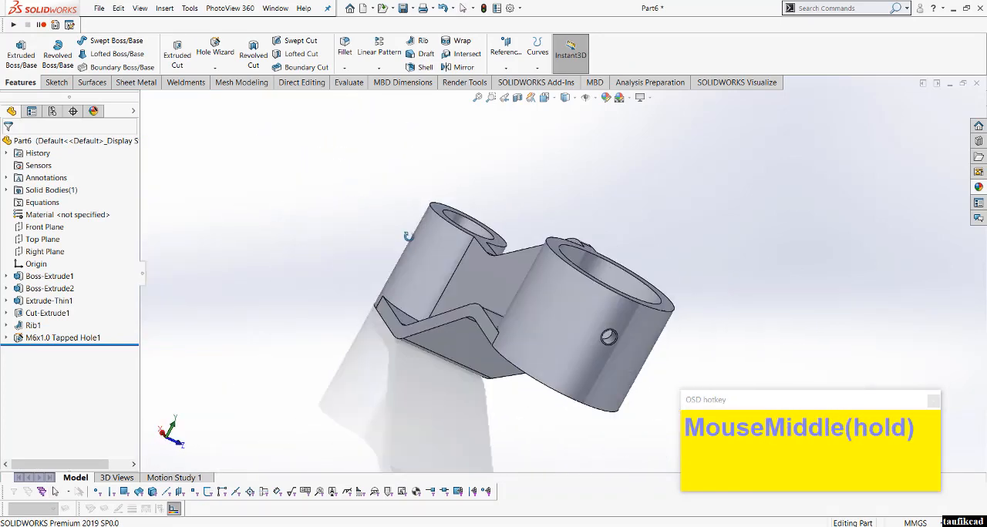
scroll(405, 279, up, 2)
click(544, 97)
click(604, 125)
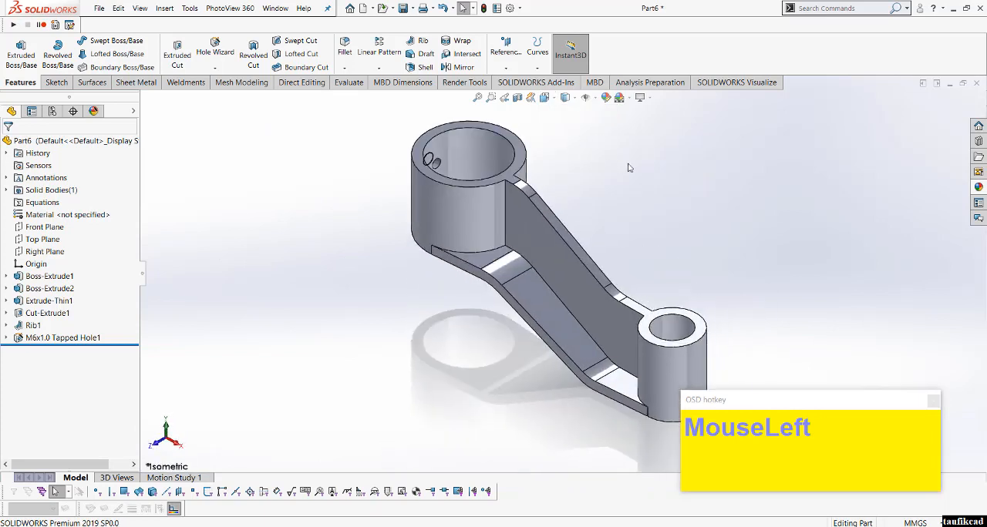
scroll(785, 366, up, 2)
scroll(786, 365, down, 3)
drag(826, 403, 834, 402)
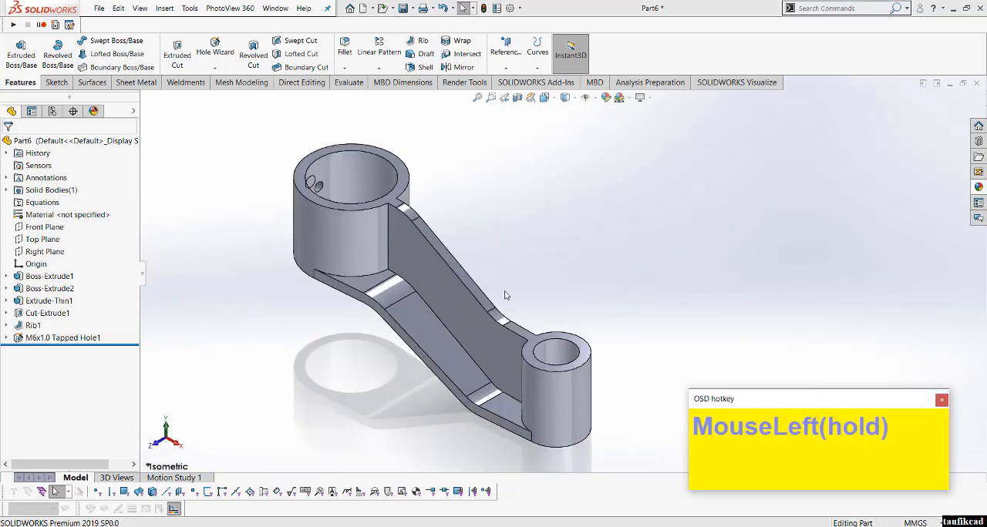
scroll(454, 220, up, 2)
click(394, 157)
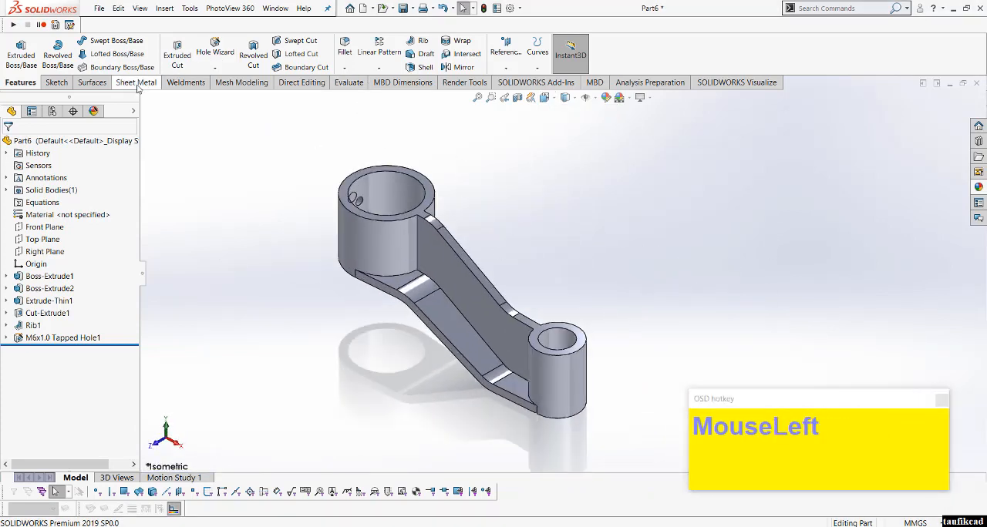
Step: Start a parting-line draft with the Top Plane as pull direction and the tangent chain of bottom outer edges as parting lines
click(419, 54)
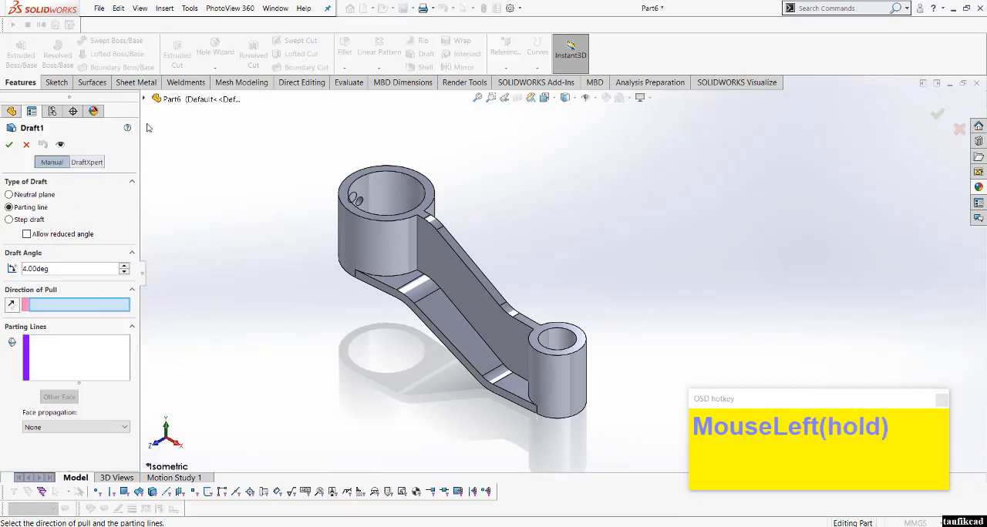
click(144, 100)
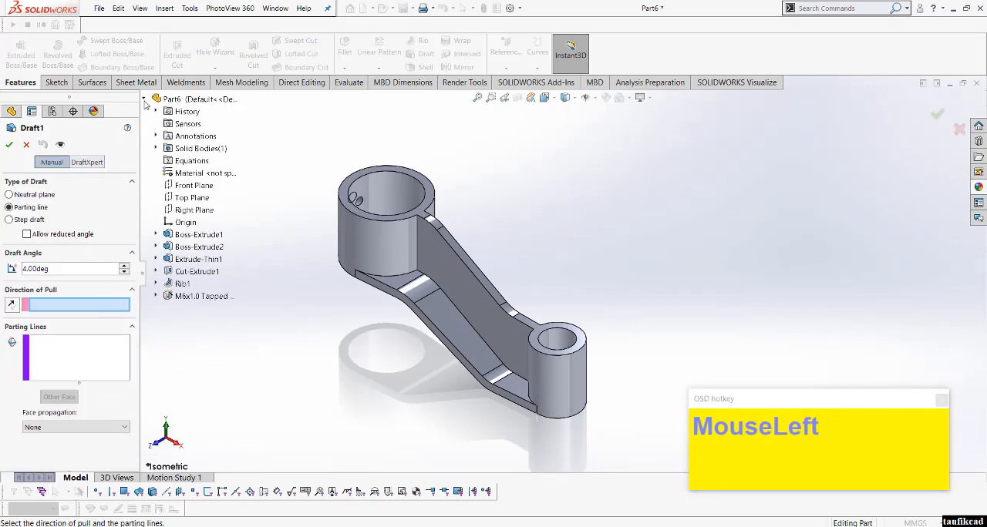
click(193, 198)
scroll(388, 302, down, 2)
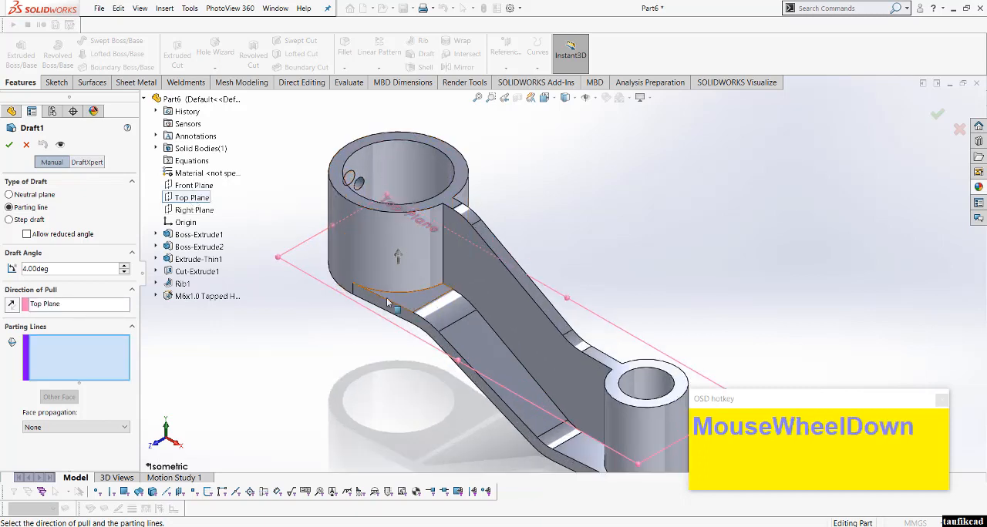
right_click(339, 290)
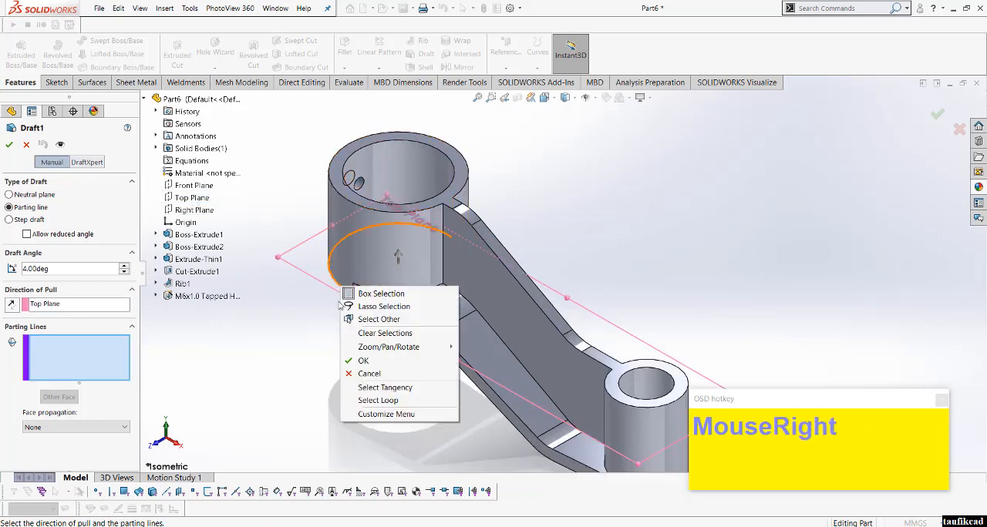
click(385, 389)
scroll(402, 365, up, 2)
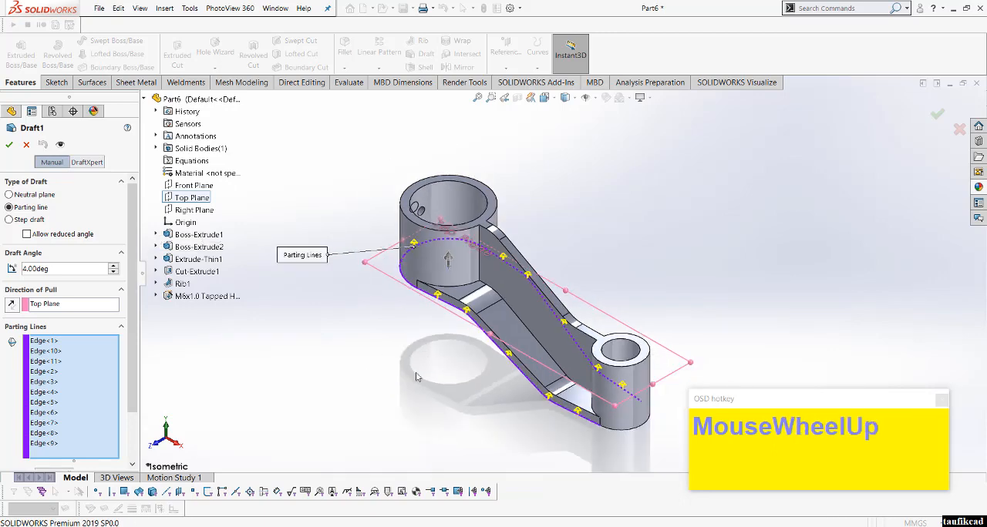
Step: Add the tangent edge chains along both sides of the rib's top to the draft's parting lines
middle_drag(402, 362, 501, 239)
scroll(508, 230, down, 2)
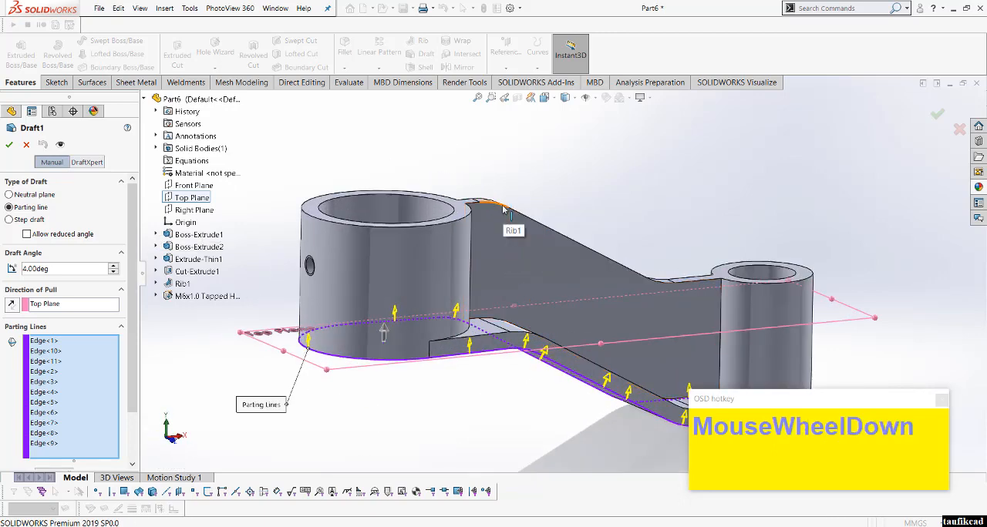
right_click(503, 208)
click(540, 310)
right_click(467, 203)
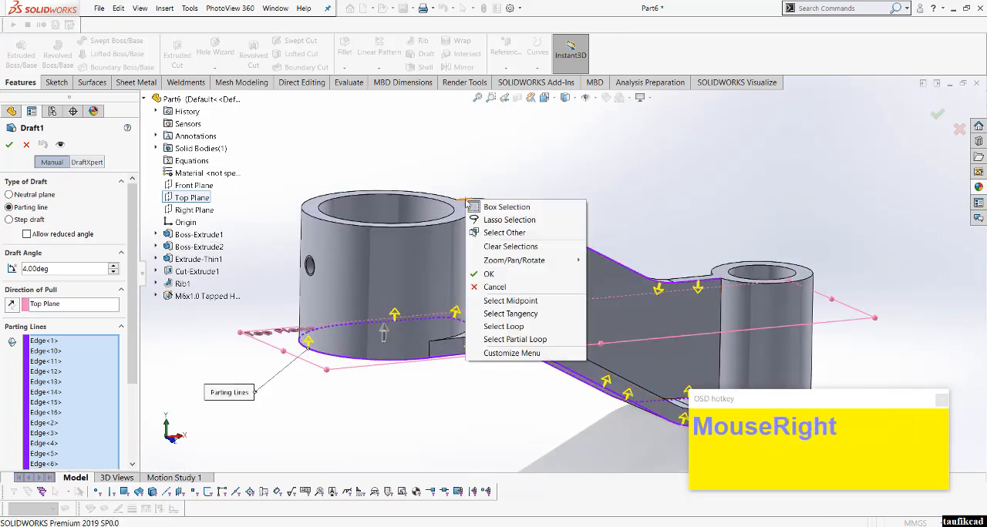
click(510, 317)
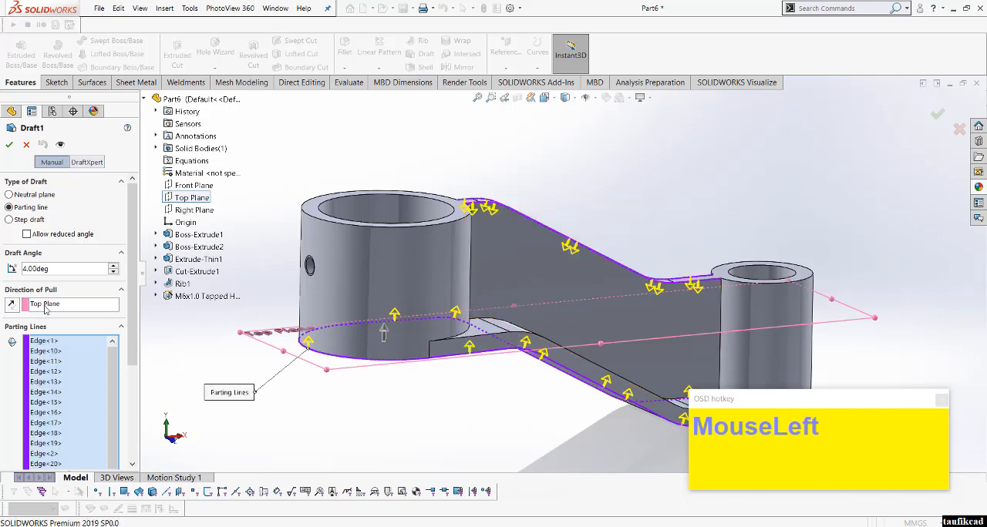
Step: Set the draft angle to 4 degrees and apply the draft
text(4)
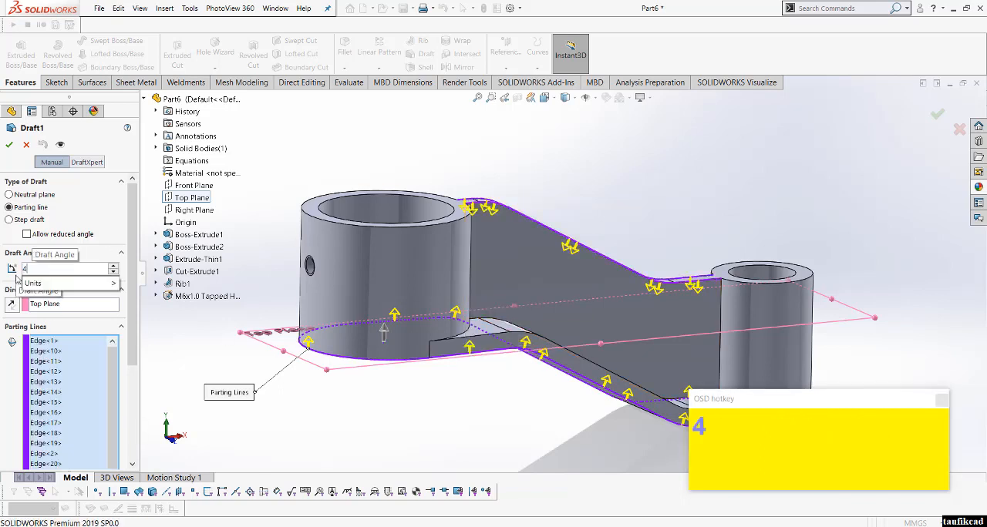
click(95, 260)
scroll(443, 287, up, 2)
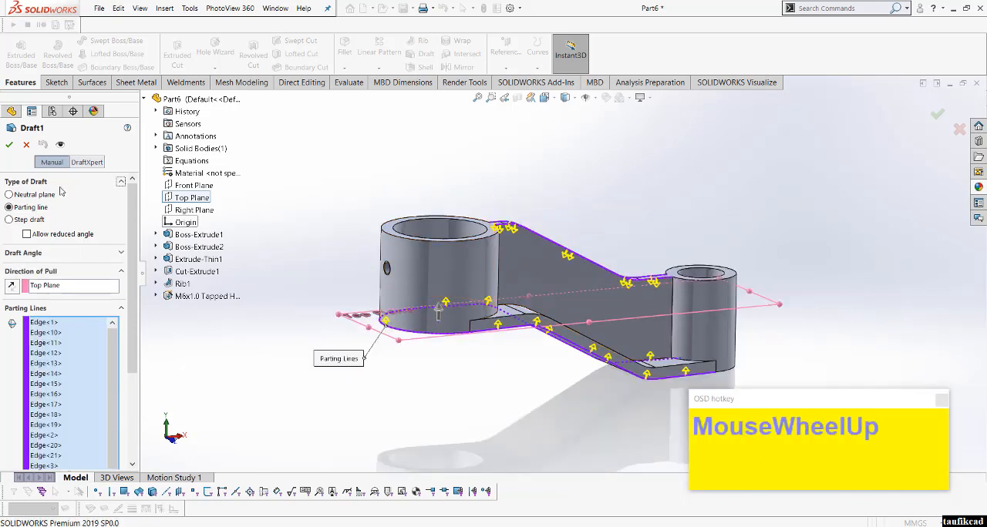
click(9, 145)
Step: Start a fillet on the upper face of the rib's front side with a radius of 2 mm
middle_drag(470, 199, 448, 254)
scroll(419, 251, down, 4)
scroll(389, 253, up, 1)
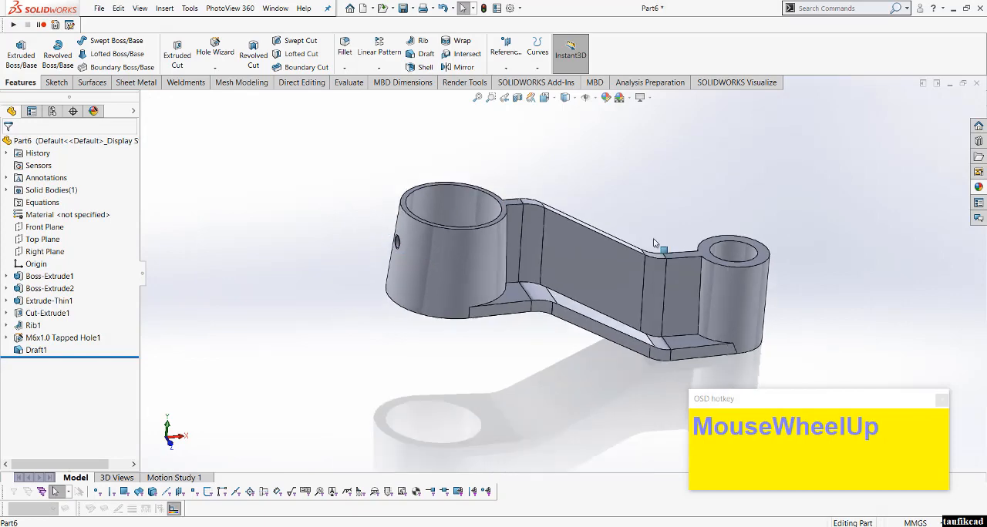
scroll(656, 241, down, 3)
scroll(499, 264, up, 2)
middle_drag(456, 231, 371, 241)
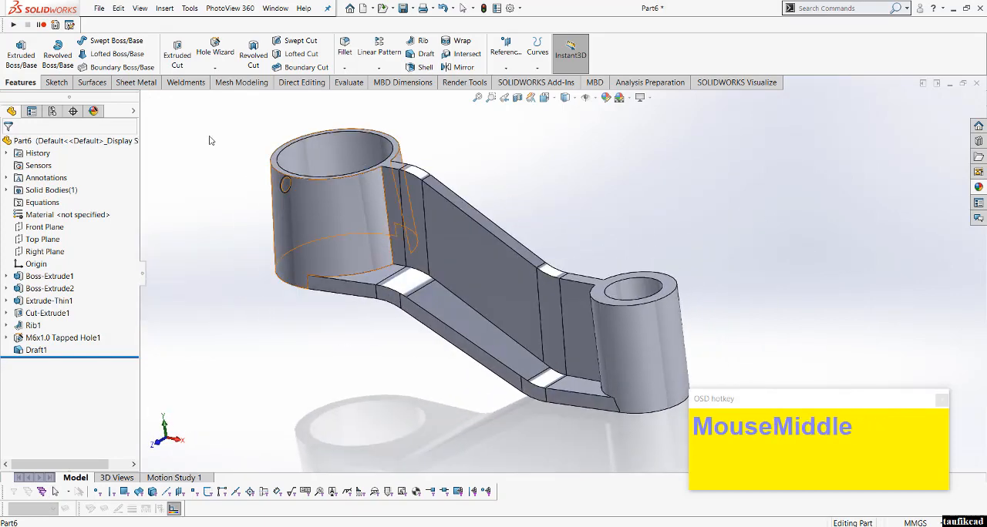
click(346, 51)
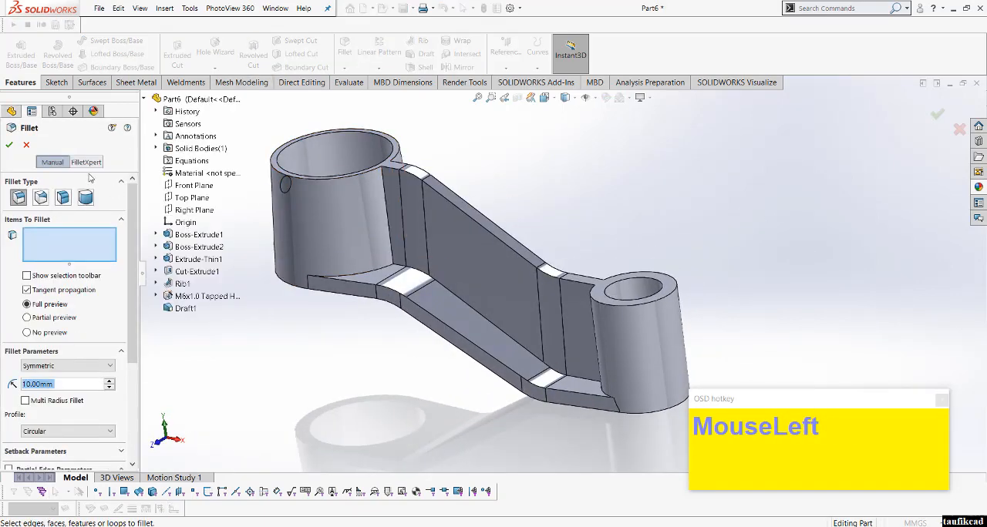
scroll(371, 267, down, 2)
click(367, 264)
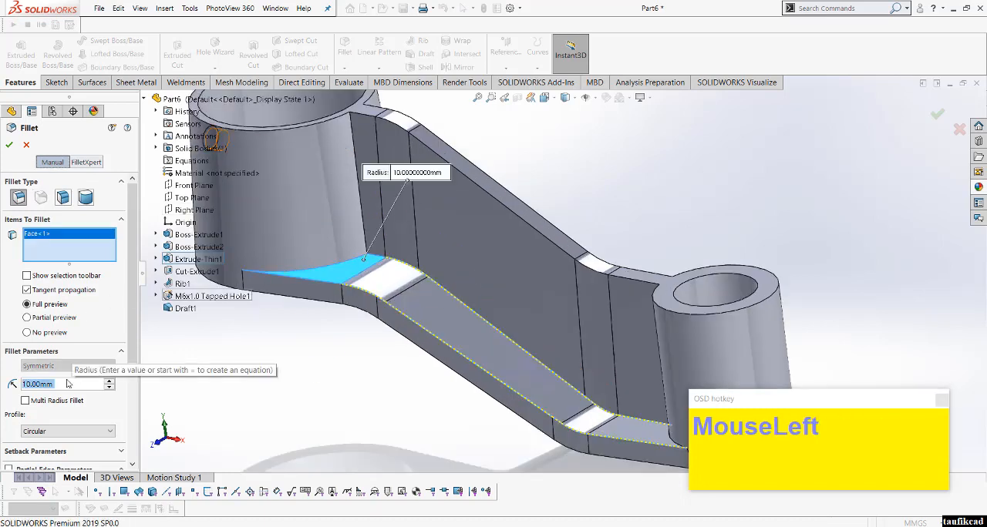
text(2)
key(Return)
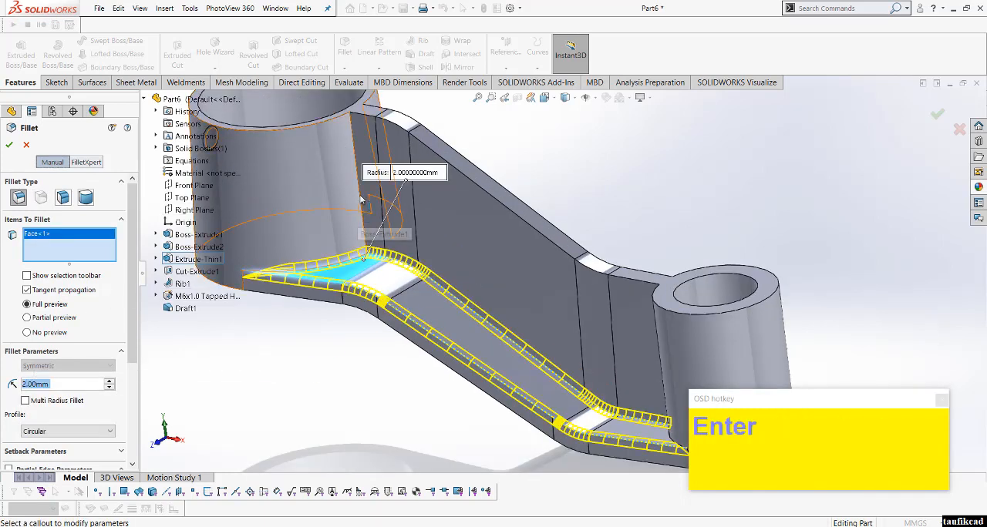
Step: Add the large boss's upper rim, the opposite rib face and the boss-to-web edges to the selection, and apply the 2 mm fillet
click(321, 124)
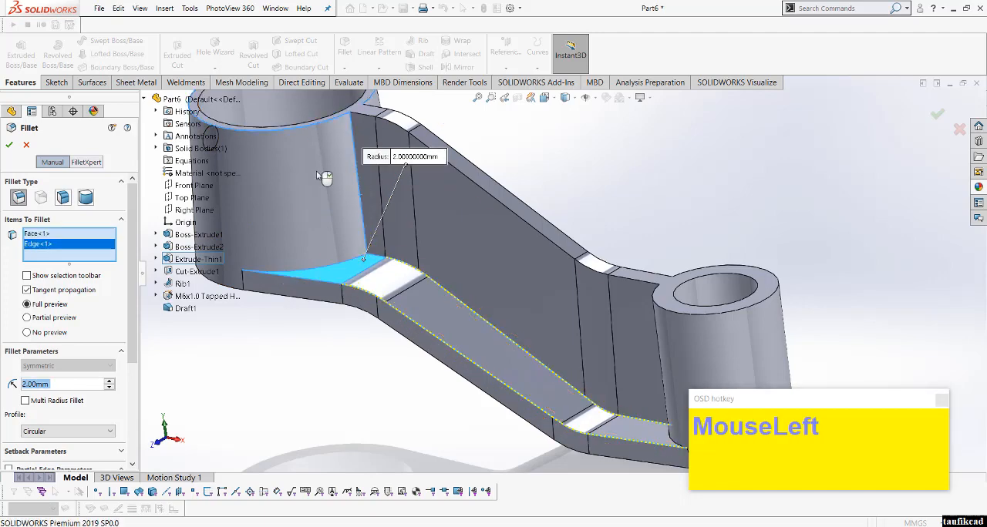
click(321, 126)
scroll(463, 231, up, 2)
scroll(549, 273, up, 1)
middle_drag(548, 273, 316, 252)
click(601, 243)
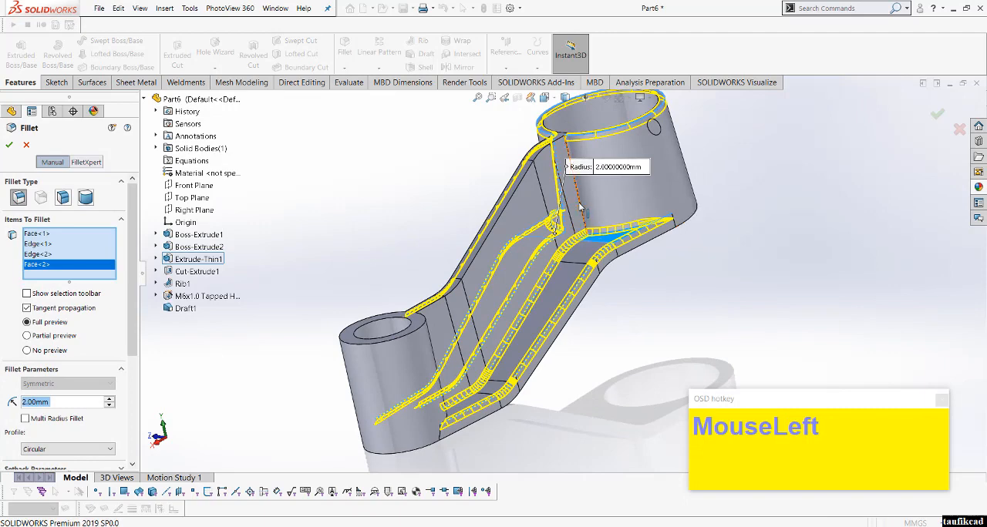
click(581, 207)
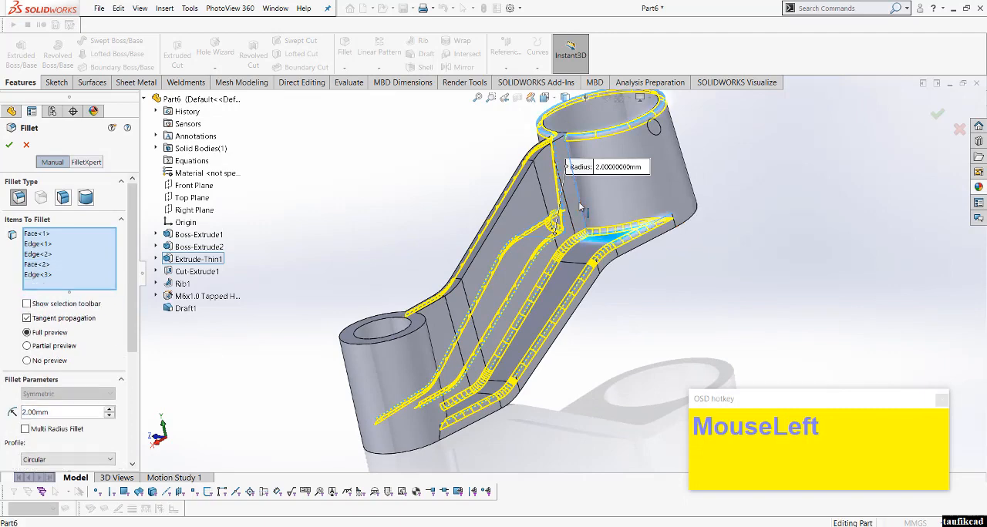
click(9, 145)
Step: Edit the fillet to include the small boss's upper outer edge
scroll(601, 255, up, 2)
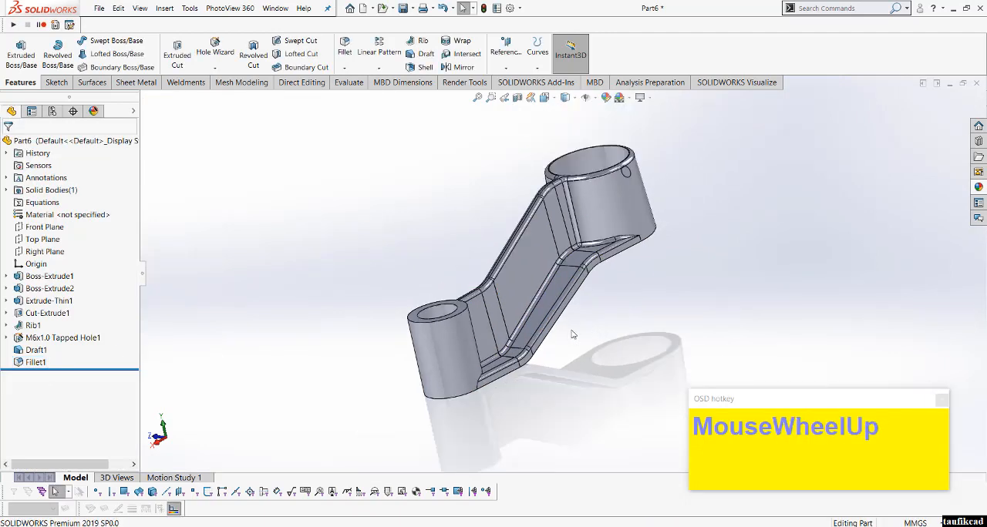
middle_drag(602, 254, 523, 270)
scroll(524, 269, down, 5)
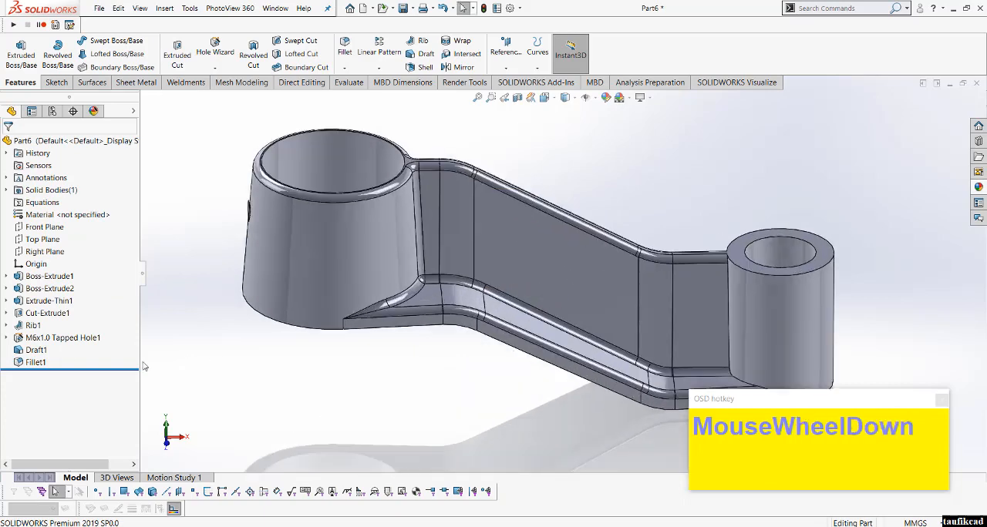
click(36, 362)
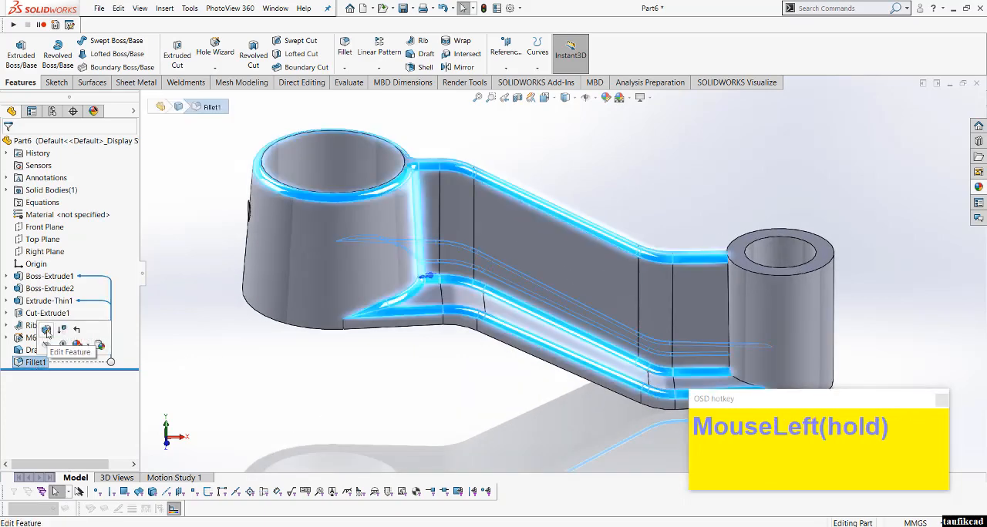
click(739, 268)
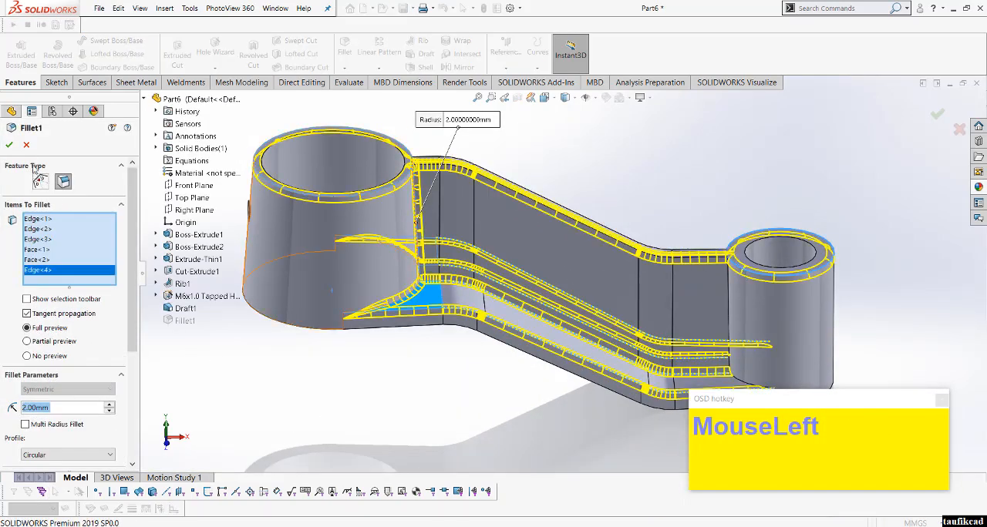
click(10, 145)
Step: Colour the fillet feature red
scroll(472, 279, up, 3)
middle_drag(499, 280, 585, 266)
scroll(726, 270, down, 3)
click(726, 269)
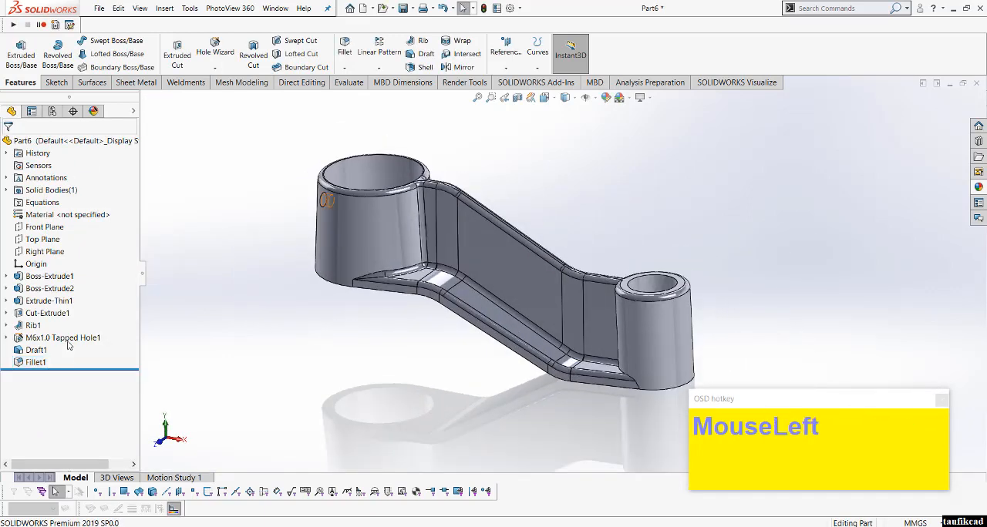
right_click(35, 363)
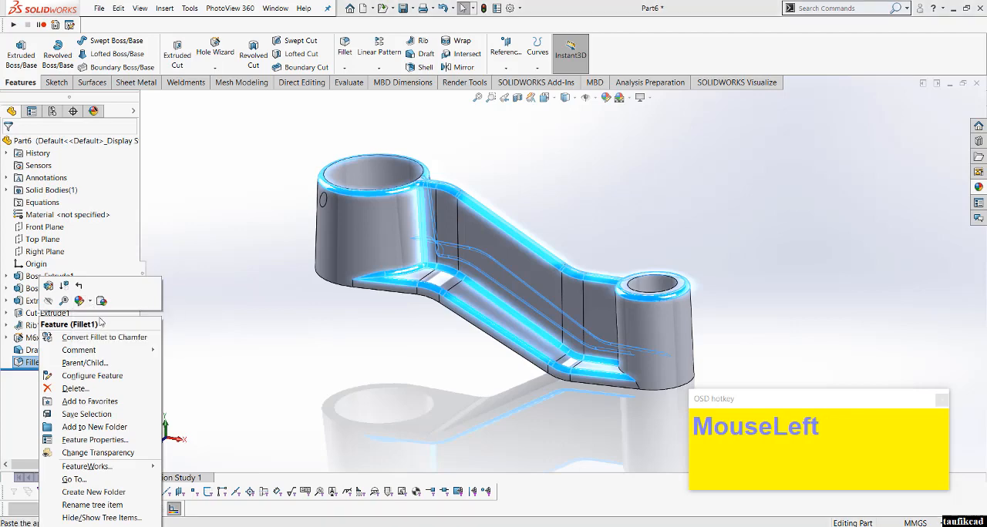
click(90, 303)
click(85, 325)
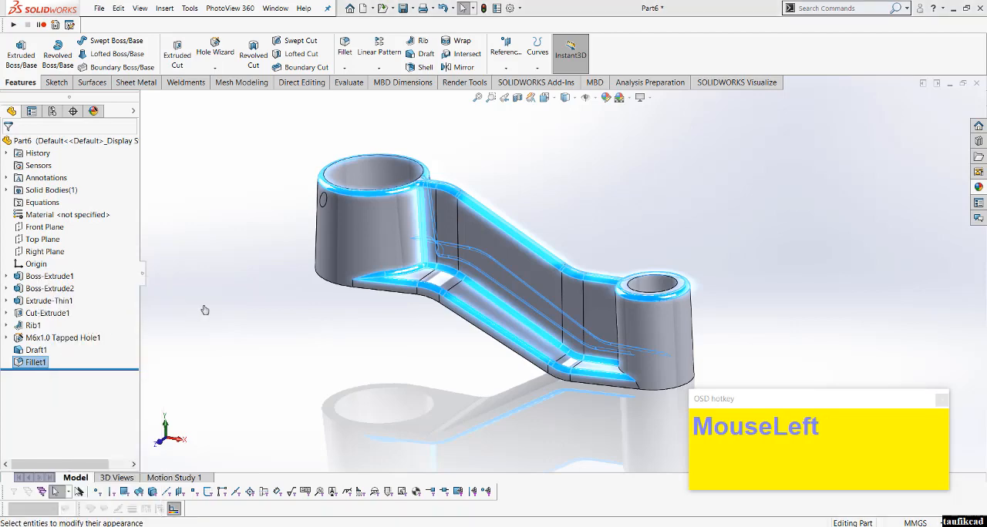
click(42, 404)
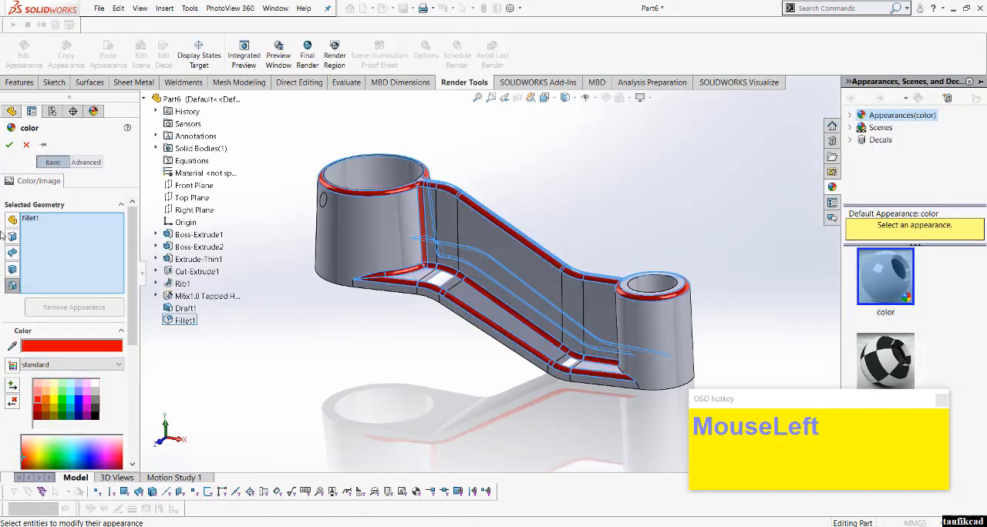
click(9, 144)
Step: Assign Cast Alloy Steel as the part's material
click(60, 143)
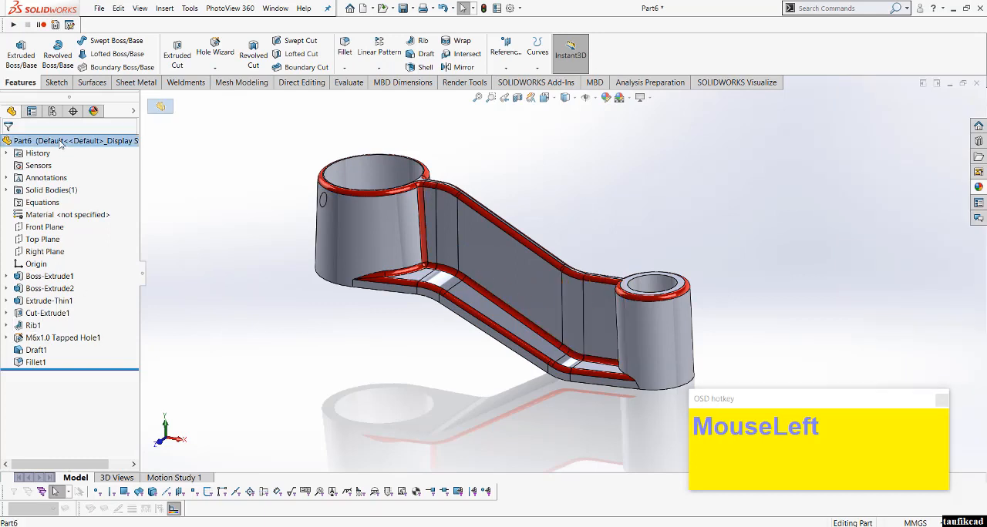
scroll(23, 153, up, 1)
right_click(87, 152)
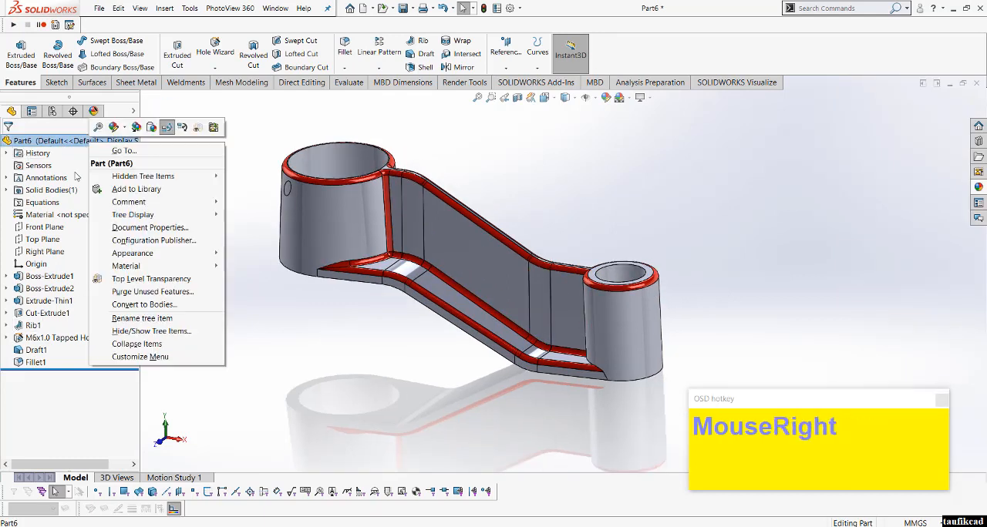
click(126, 266)
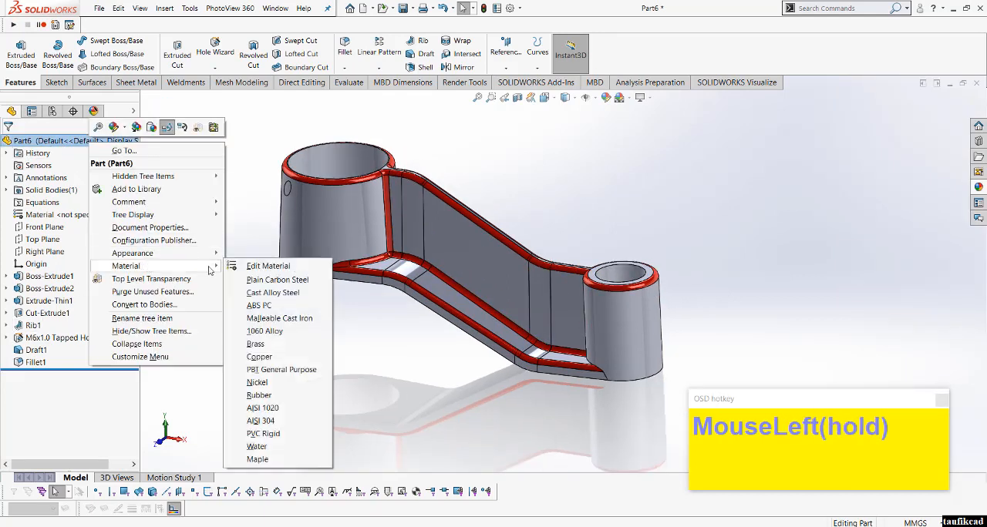
click(273, 293)
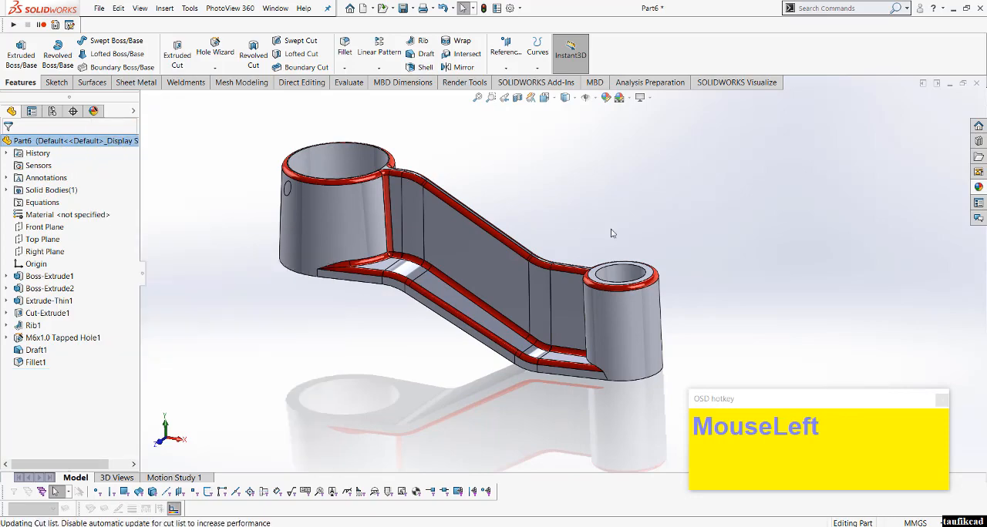
Step: Examine the finished arm with its material and red fillets from another angle and in the isometric view
scroll(590, 198, down, 2)
middle_drag(591, 198, 479, 333)
click(544, 97)
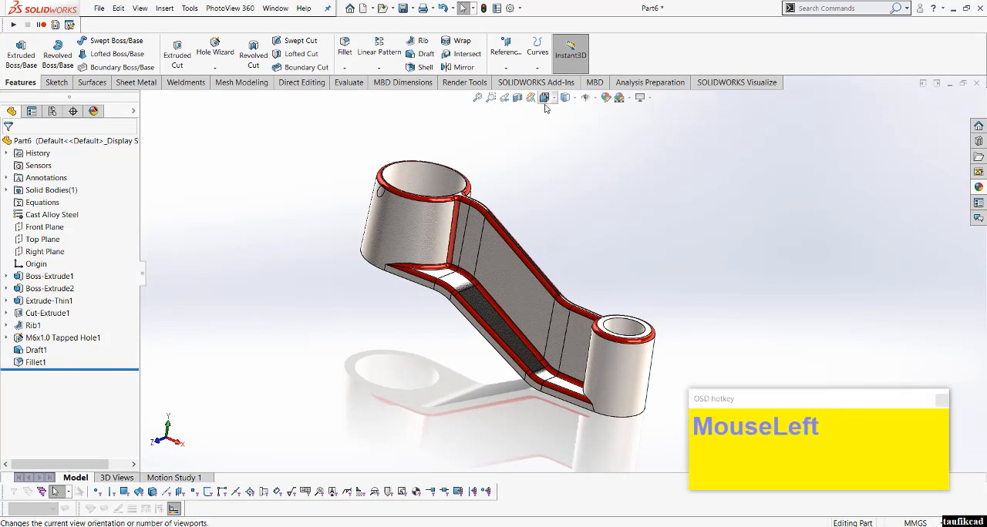
click(606, 128)
scroll(749, 297, up, 1)
scroll(749, 297, down, 1)
scroll(749, 297, up, 1)
scroll(749, 297, down, 1)
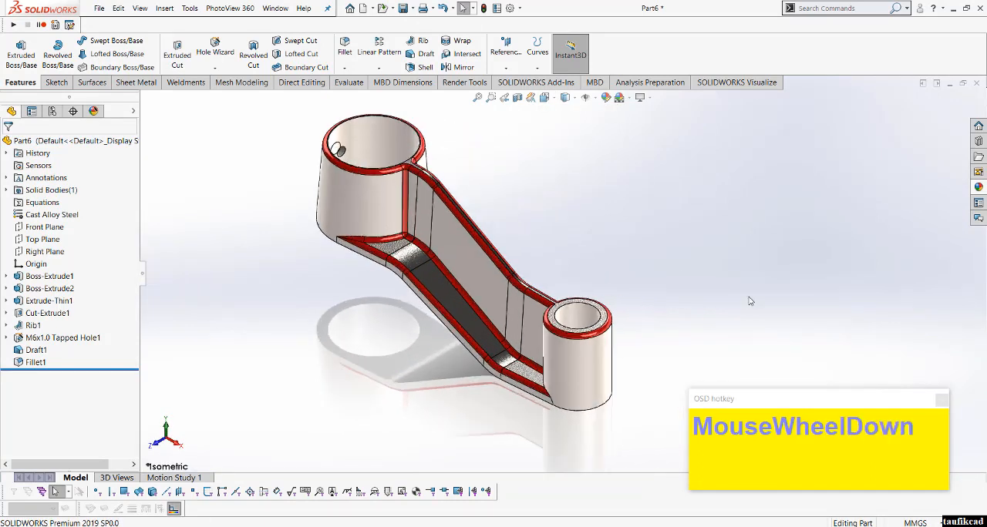
click(748, 297)
click(504, 164)
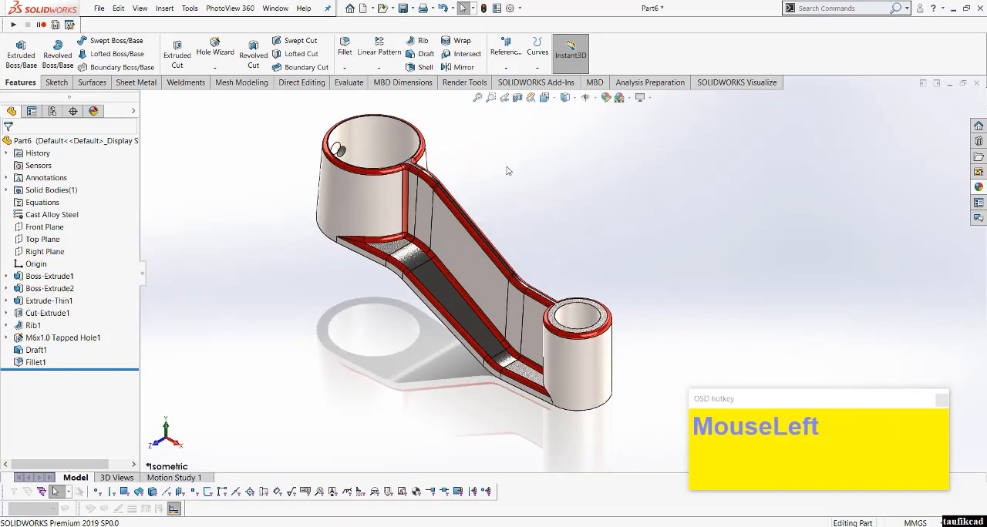
Step: Check the part's mass properties
click(349, 82)
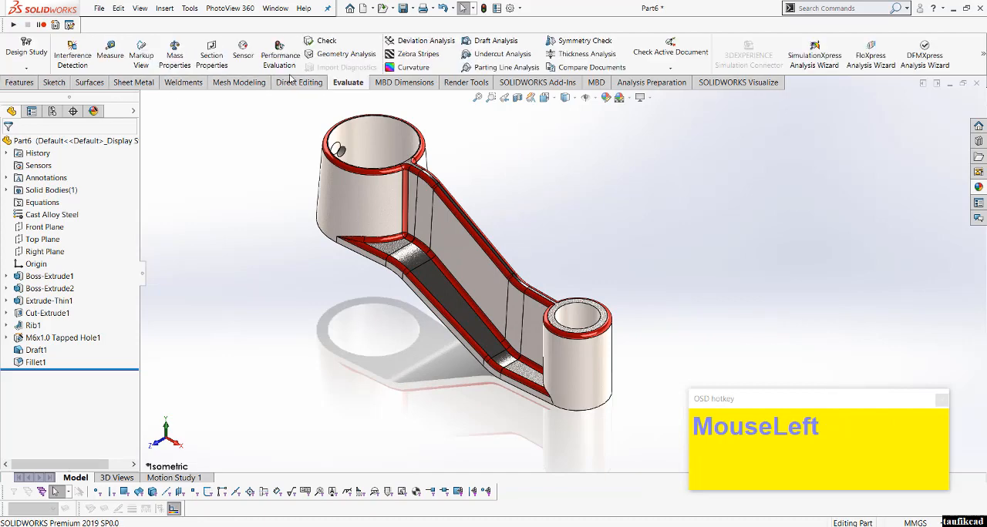
click(175, 53)
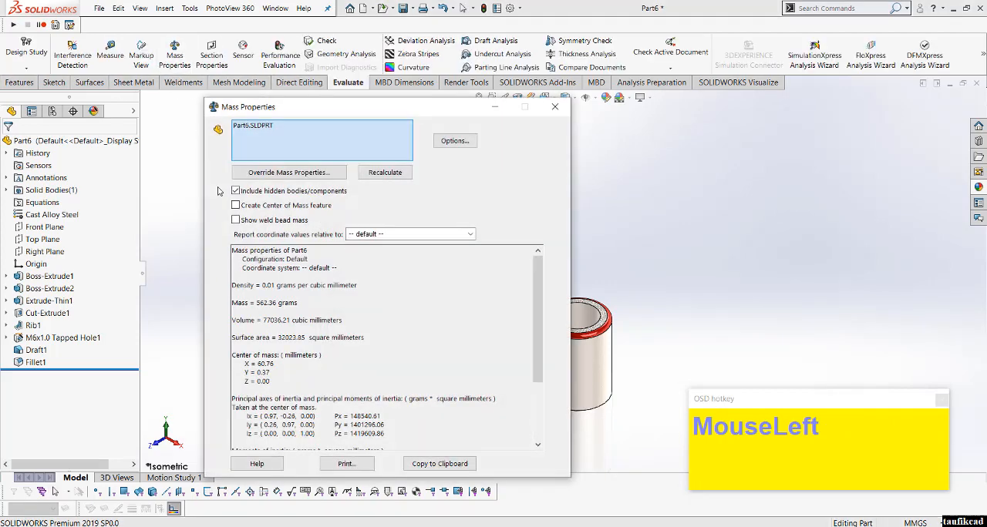
click(554, 108)
Step: Start a SimulationXpress study of the arm and proceed to its fixtures
click(815, 55)
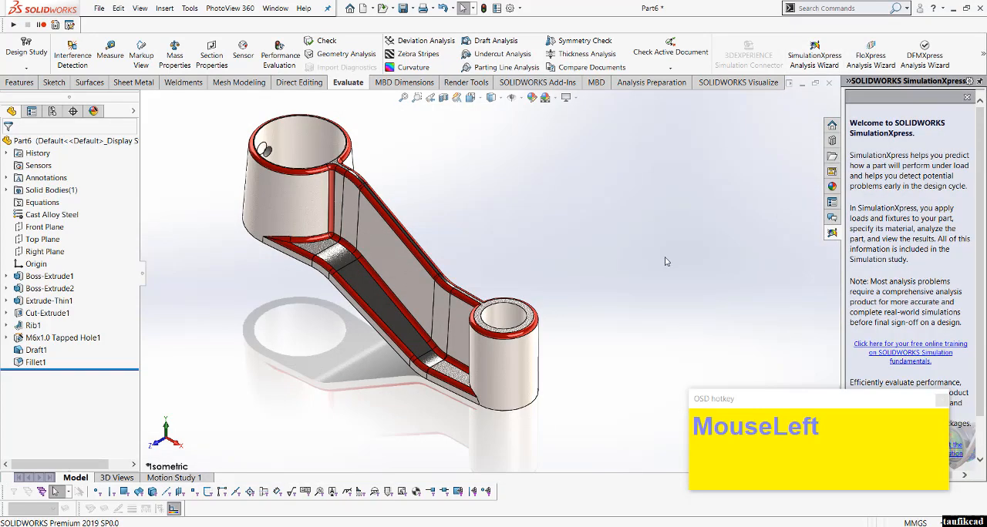
drag(898, 407, 666, 470)
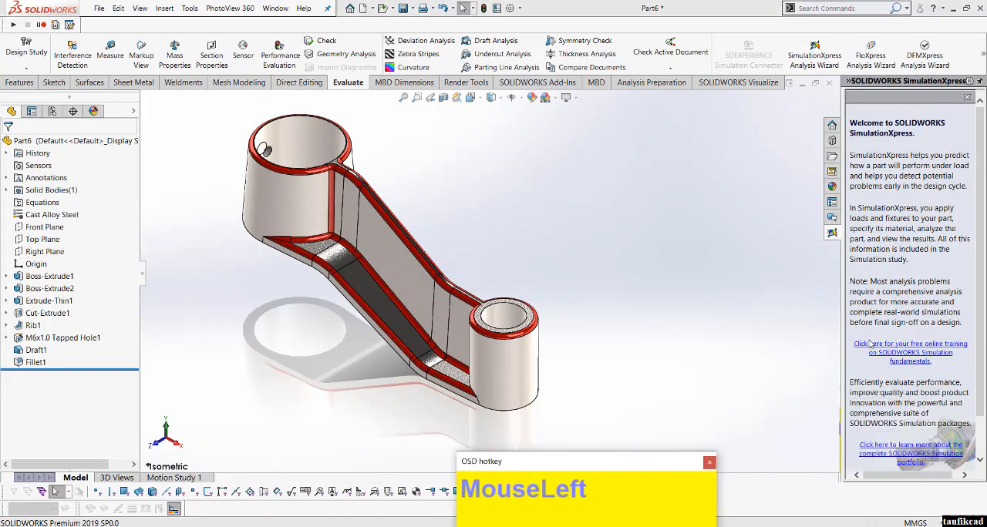
scroll(957, 339, down, 3)
click(951, 440)
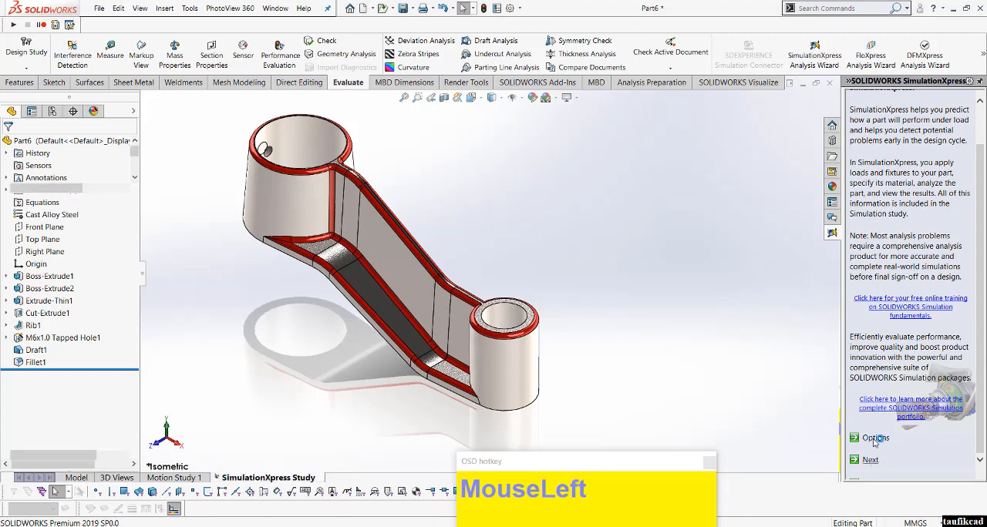
Step: Apply a fixed-geometry fixture to the large boss's underside face and inner bore
scroll(489, 251, up, 1)
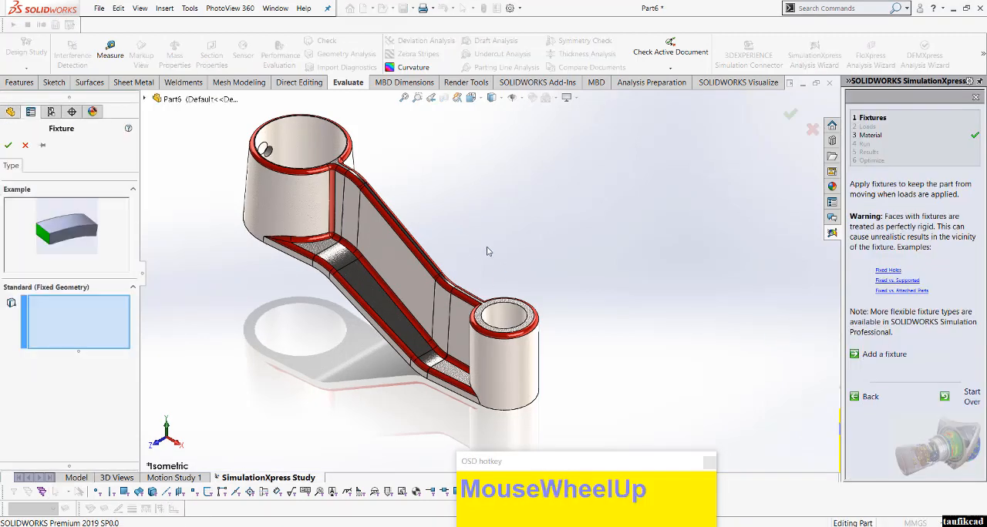
middle_drag(489, 251, 522, 136)
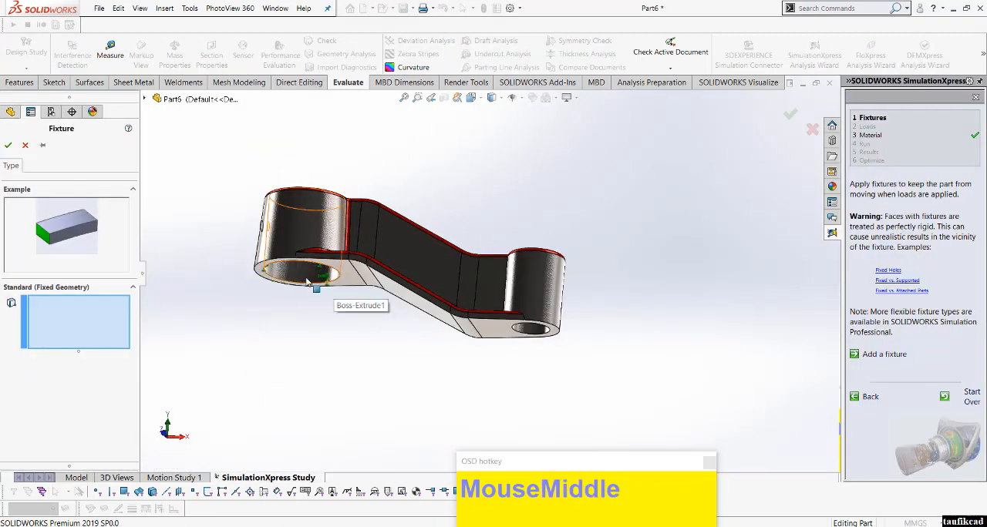
click(332, 293)
click(294, 288)
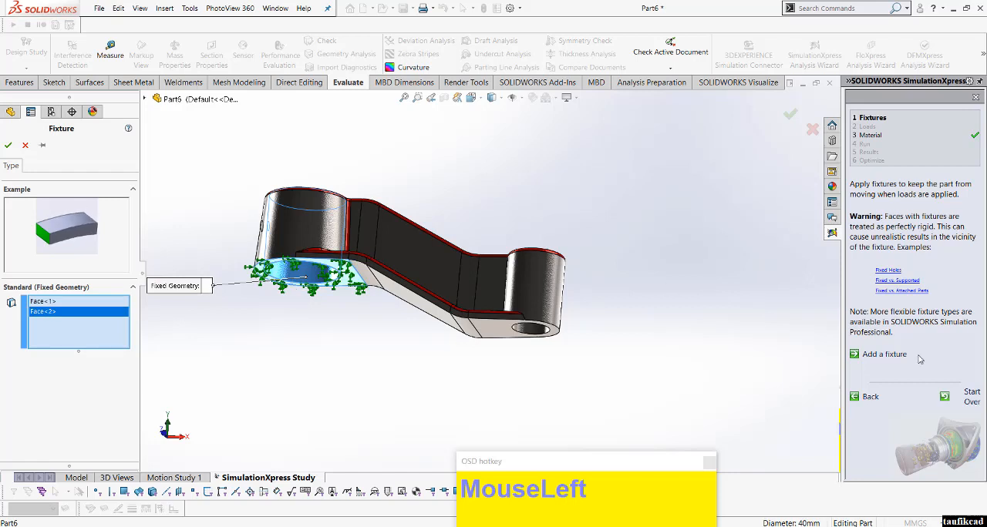
click(8, 145)
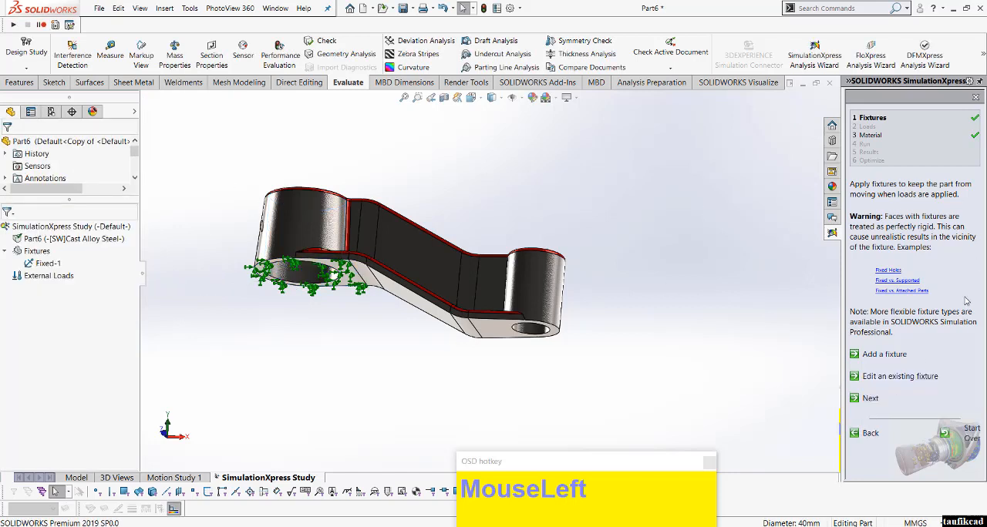
Step: Add a 3000 N force on the small boss's top face, directed normal to the Top Plane and reversed to act downward
click(871, 399)
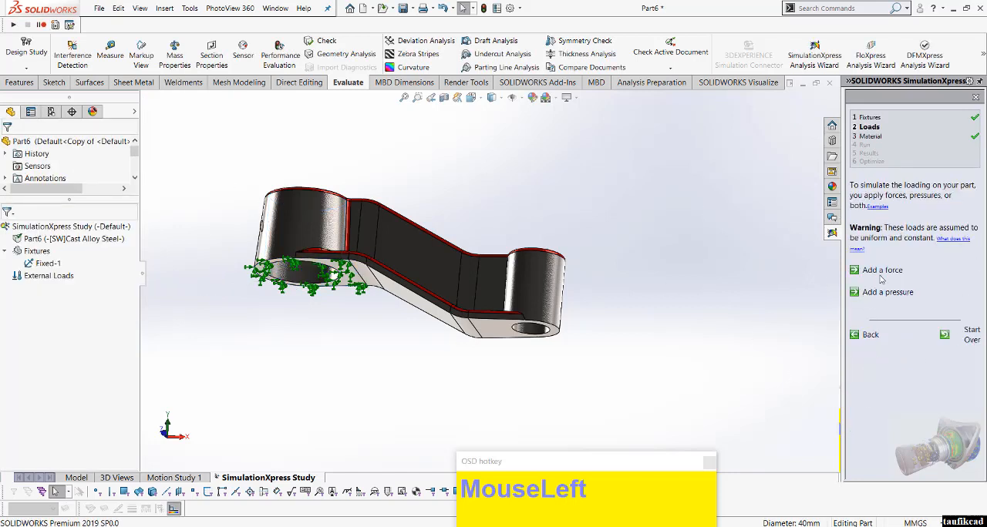
middle_drag(621, 270, 553, 256)
scroll(554, 256, down, 4)
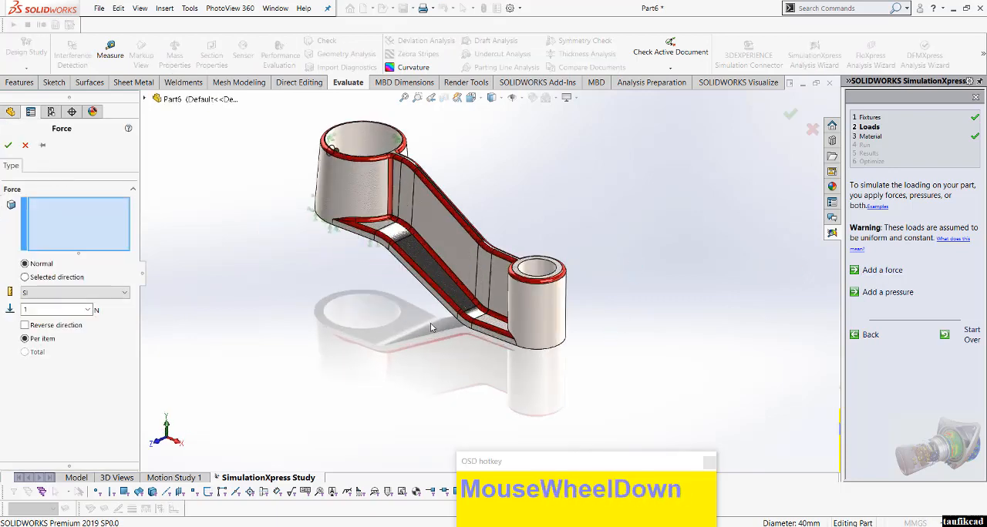
click(563, 255)
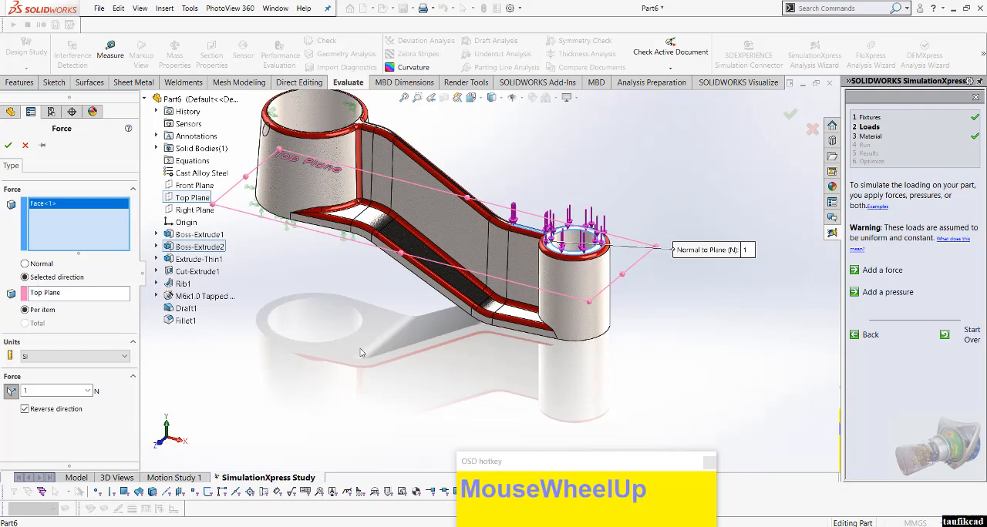
scroll(360, 352, up, 2)
click(64, 392)
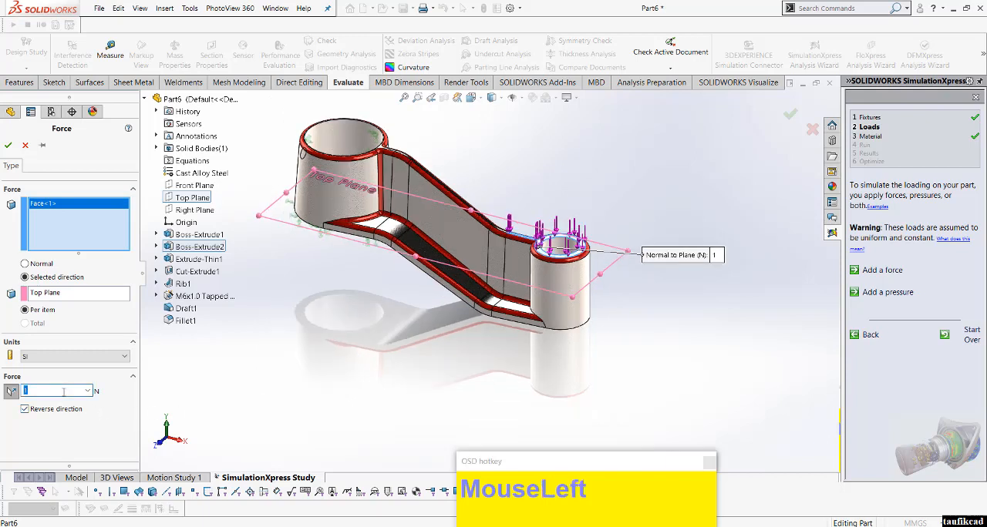
text(3000)
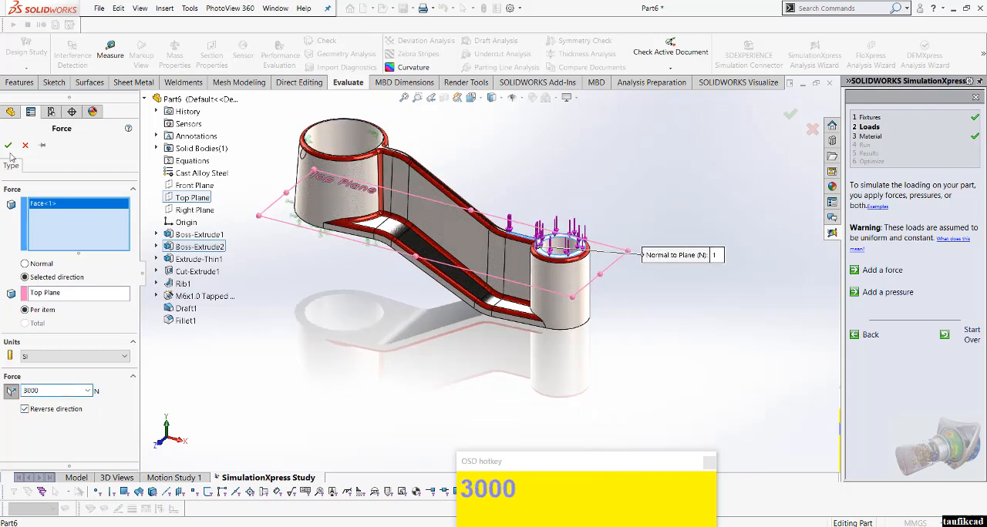
click(8, 145)
Step: Keep Cast Alloy Steel as the material, run the simulation and accept the part's deformation to reach the results
click(872, 337)
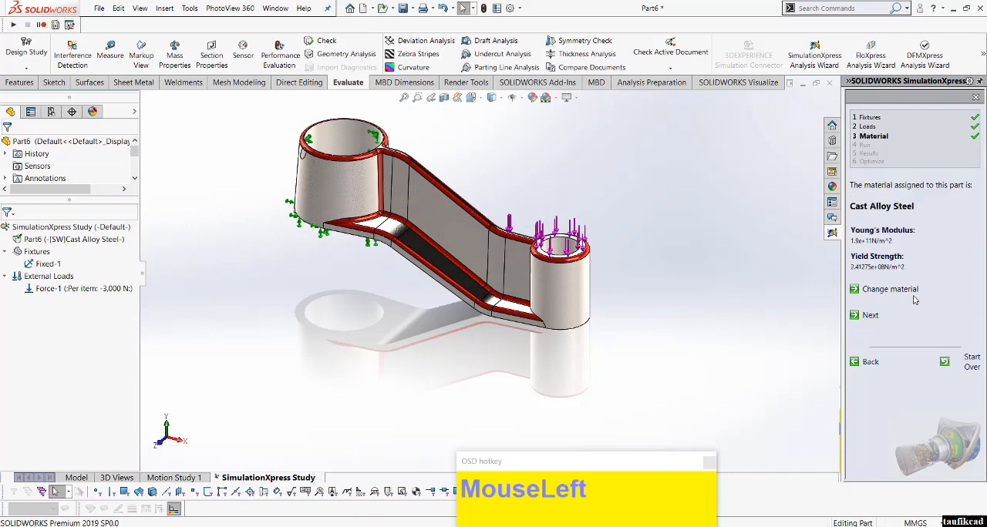
click(873, 317)
click(879, 274)
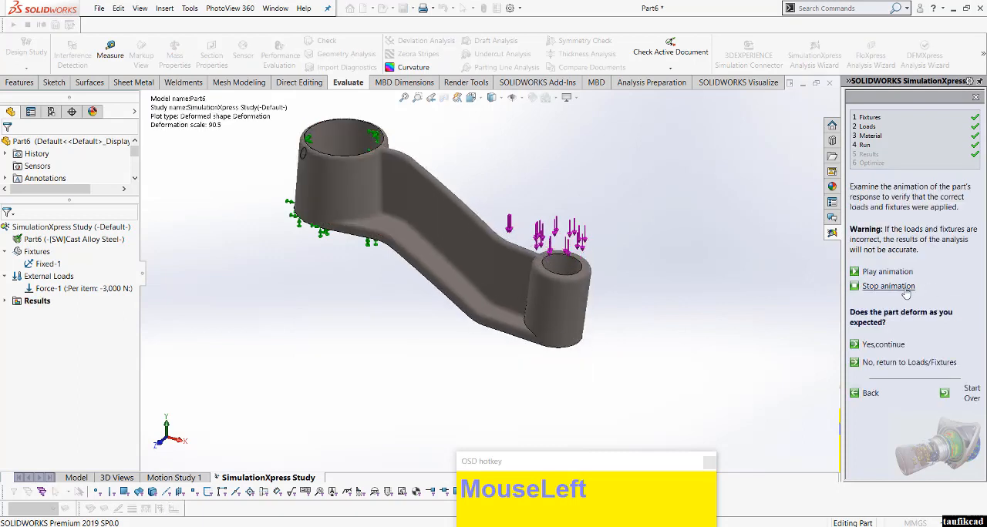
scroll(655, 325, down, 2)
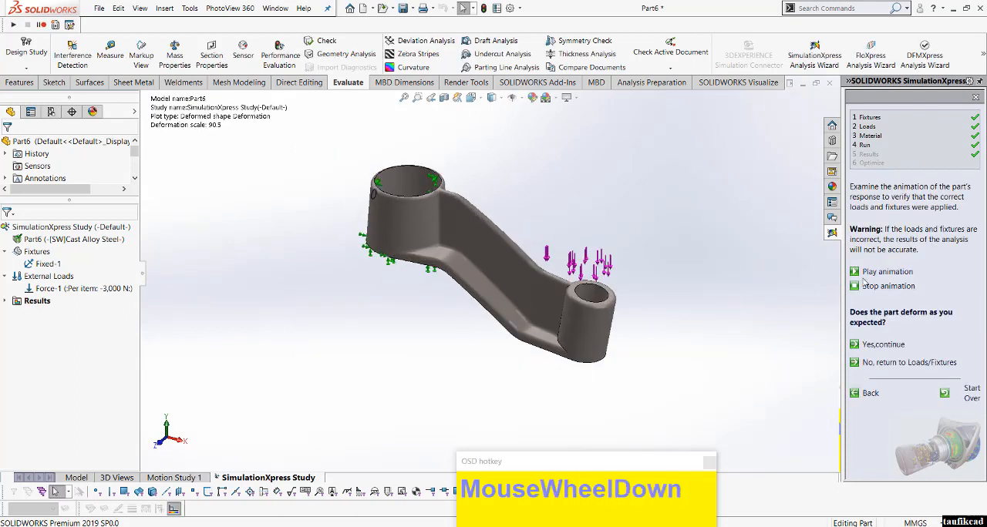
click(882, 350)
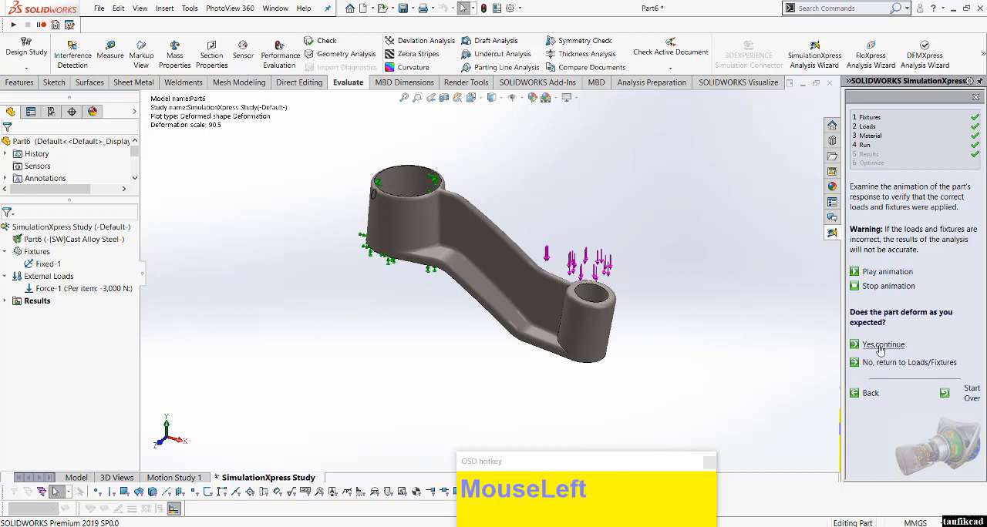
Step: Show where the arm's factor of safety is below 2
scroll(589, 215, down, 2)
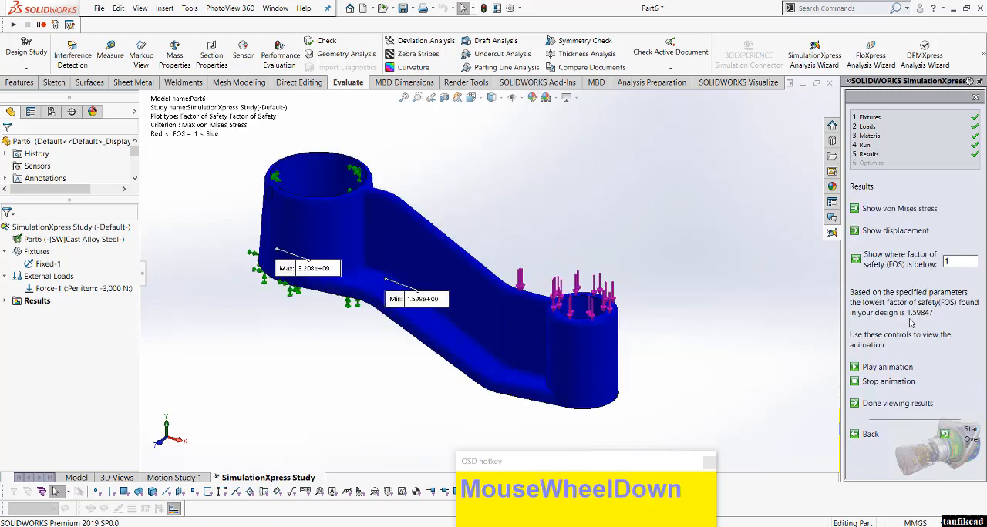
click(960, 263)
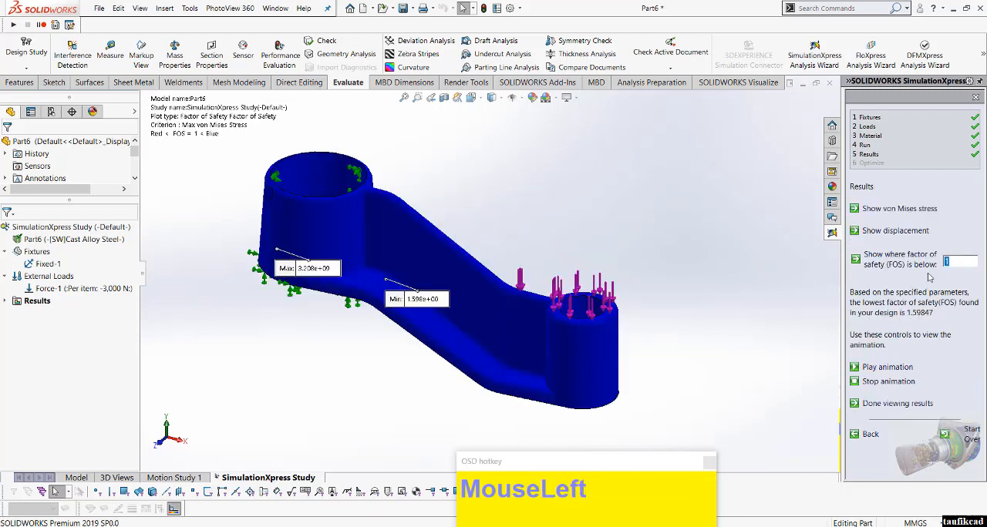
text(2)
click(929, 278)
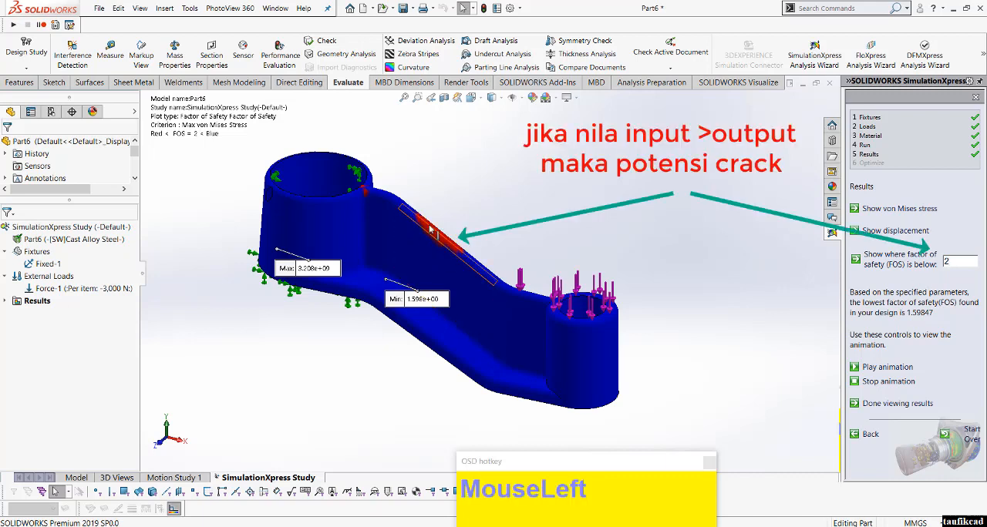
Step: Raise the factor of safety threshold to 3 and show the areas of the arm below it
drag(955, 263, 932, 275)
text(3)
click(911, 276)
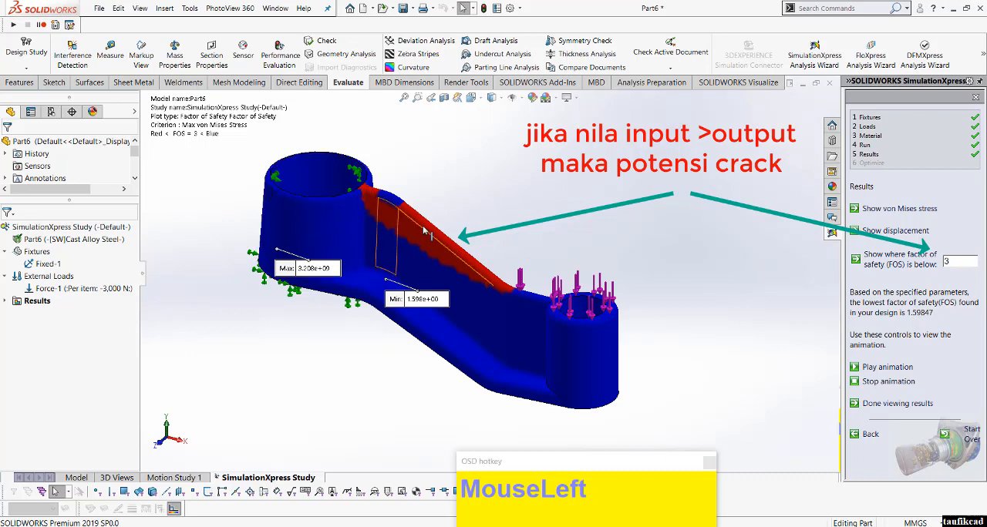